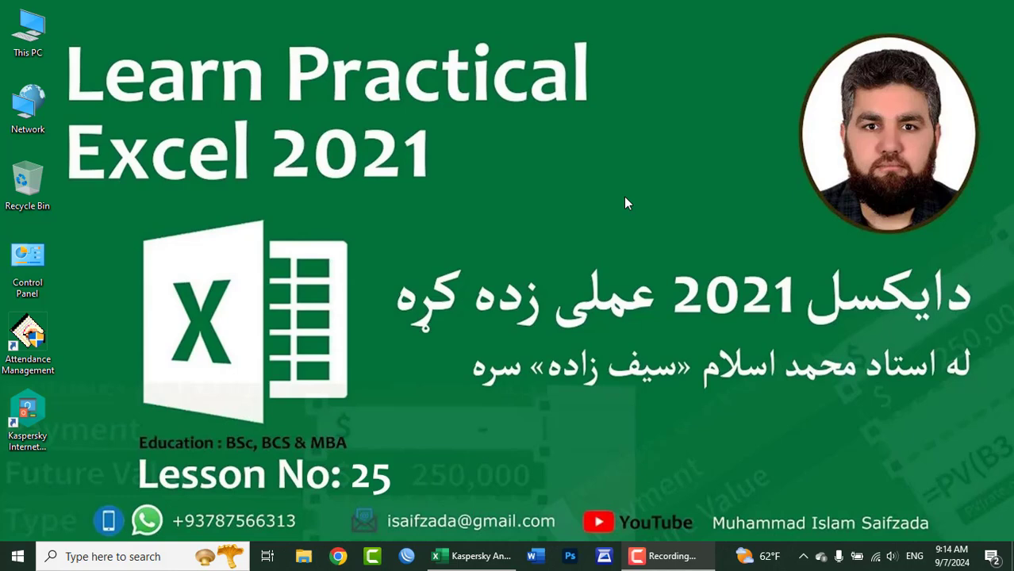
# Step: Refresh the desktop and restore the Kaspersky Antivirus Total Sales workbook from the taskbar
pyautogui.rightClick(626, 204)
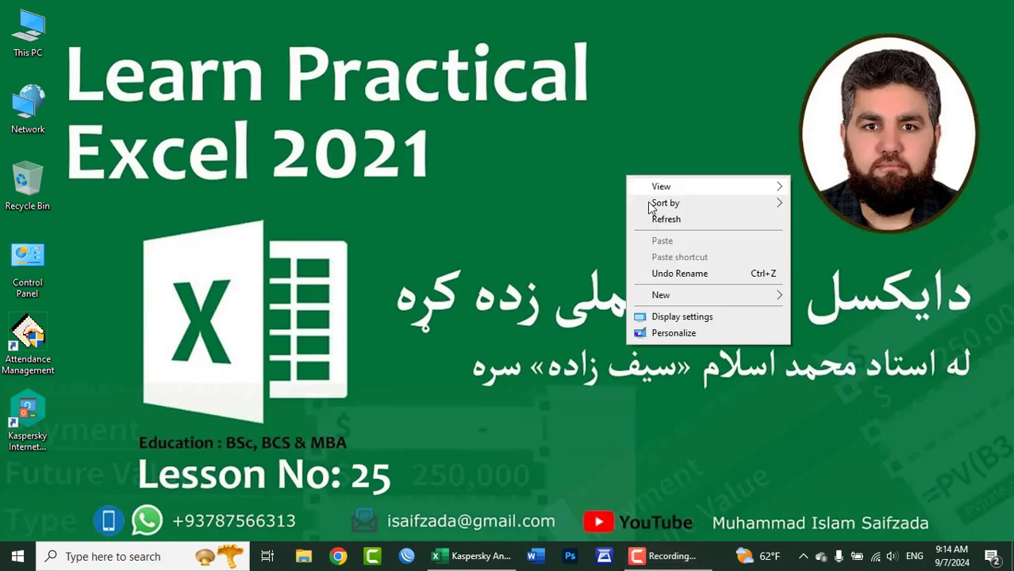
pyautogui.click(659, 217)
pyautogui.click(492, 559)
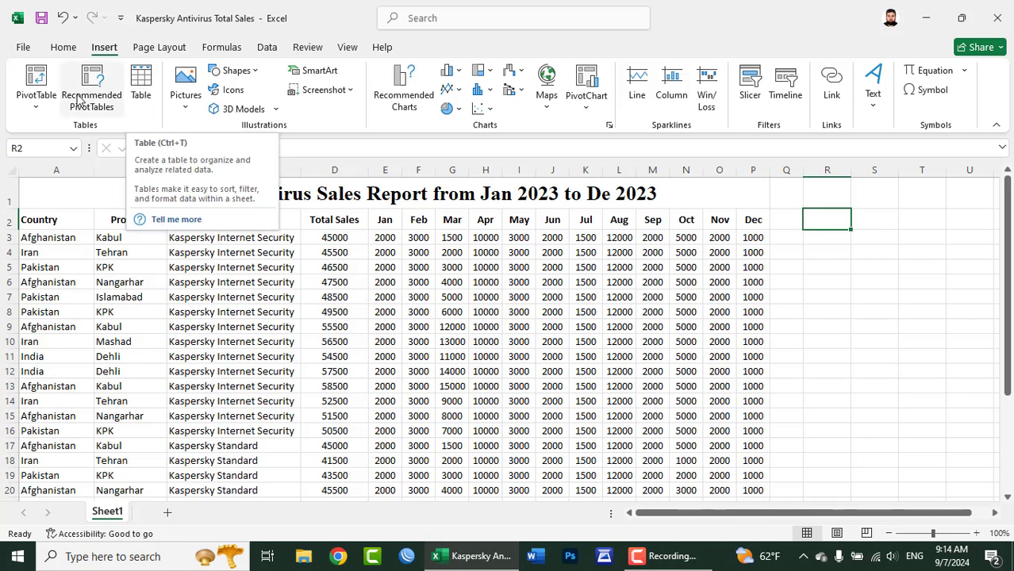
# Step: Look over the PivotTable source choices and select the sales data around cell E4
pyautogui.click(39, 110)
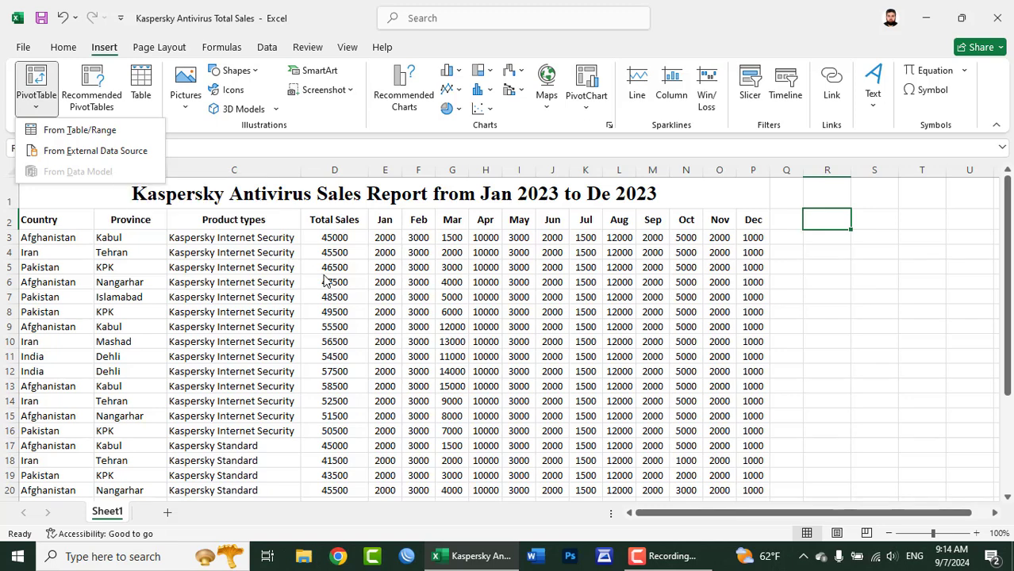
pyautogui.click(327, 283)
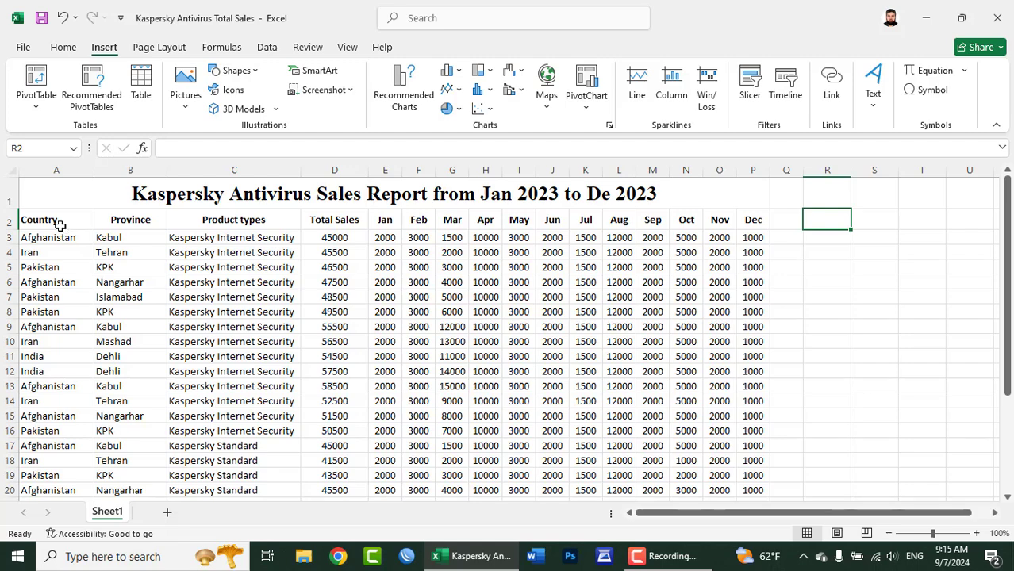
pyautogui.moveTo(40, 193)
pyautogui.mouseDown()
pyautogui.moveTo(578, 511)
pyautogui.moveTo(565, 452)
pyautogui.moveTo(565, 467)
pyautogui.moveTo(537, 108)
pyautogui.mouseUp()
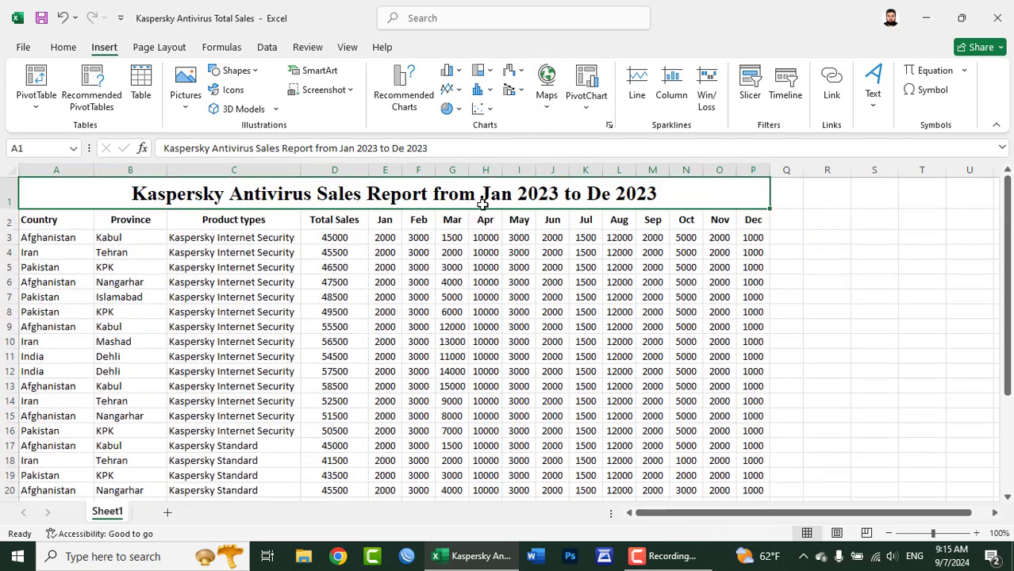
pyautogui.click(371, 254)
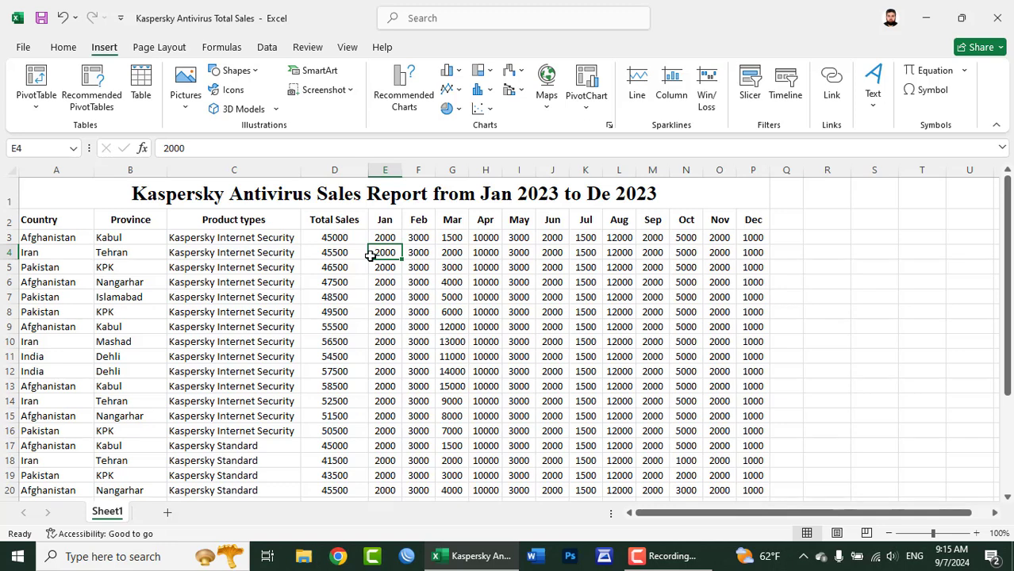
# Step: Select empty cell R2 and start a PivotTable from an external data source
pyautogui.click(36, 96)
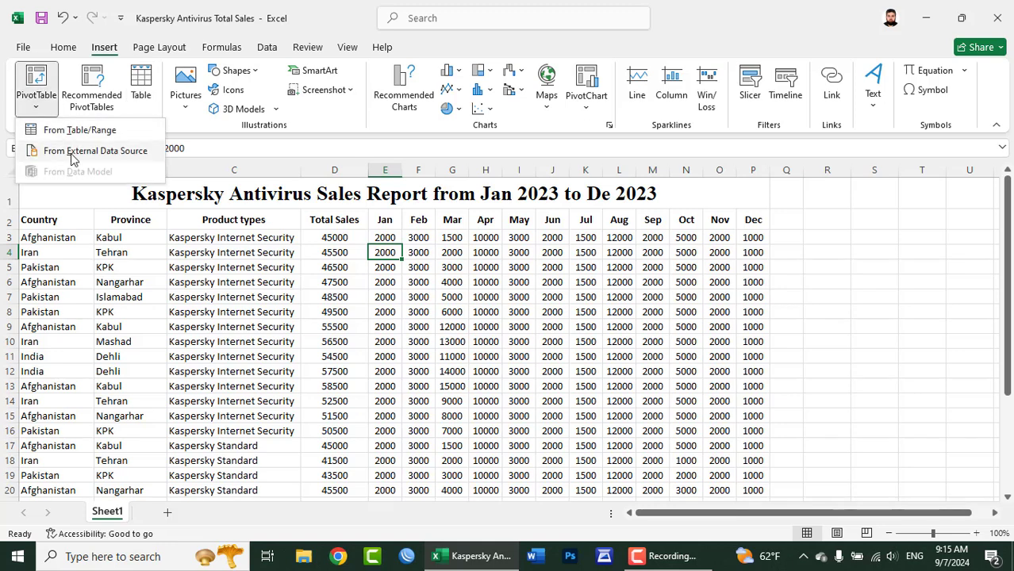
pyautogui.moveTo(95, 151)
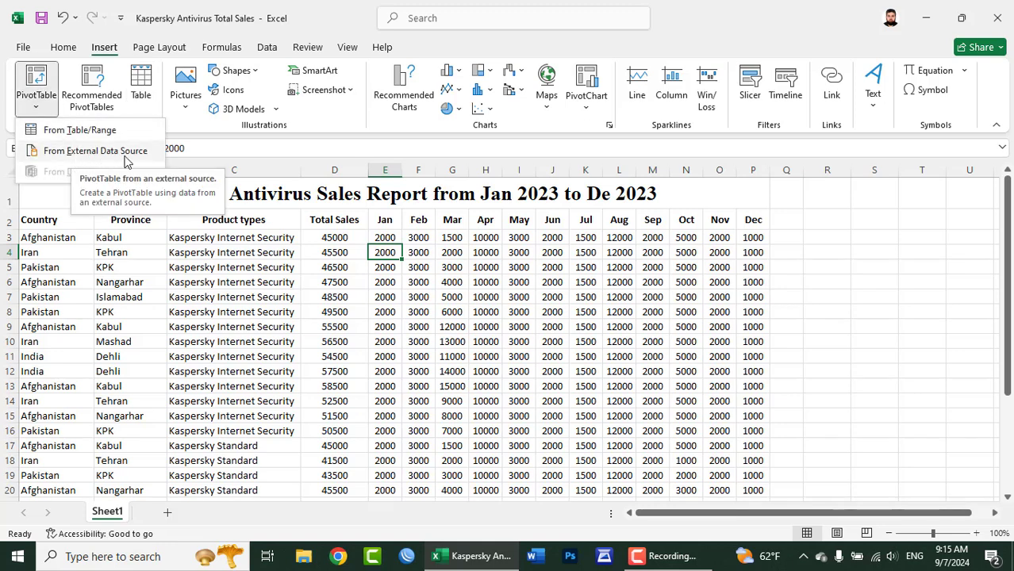
pyautogui.click(855, 274)
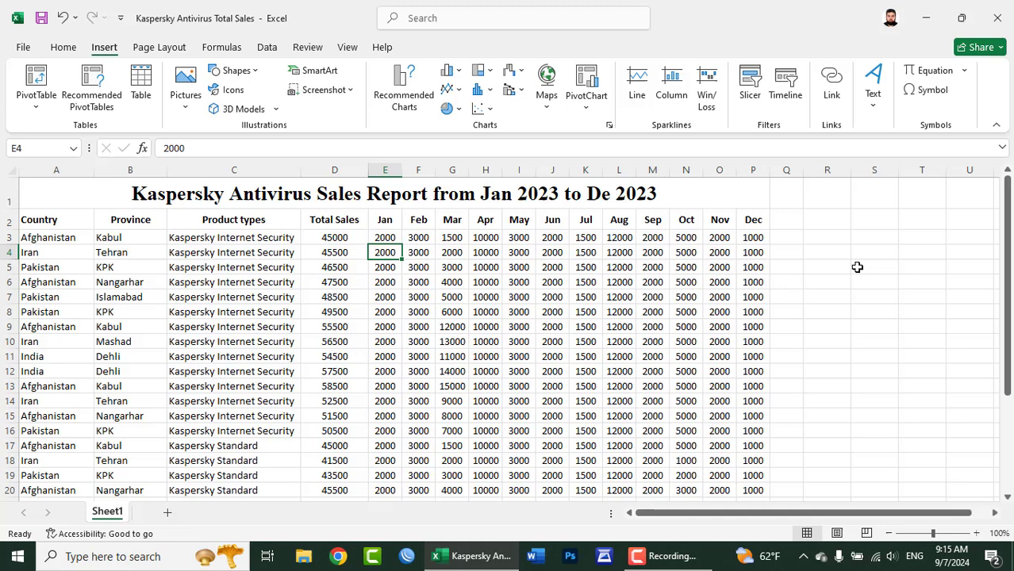
pyautogui.click(831, 220)
pyautogui.click(832, 326)
pyautogui.click(827, 221)
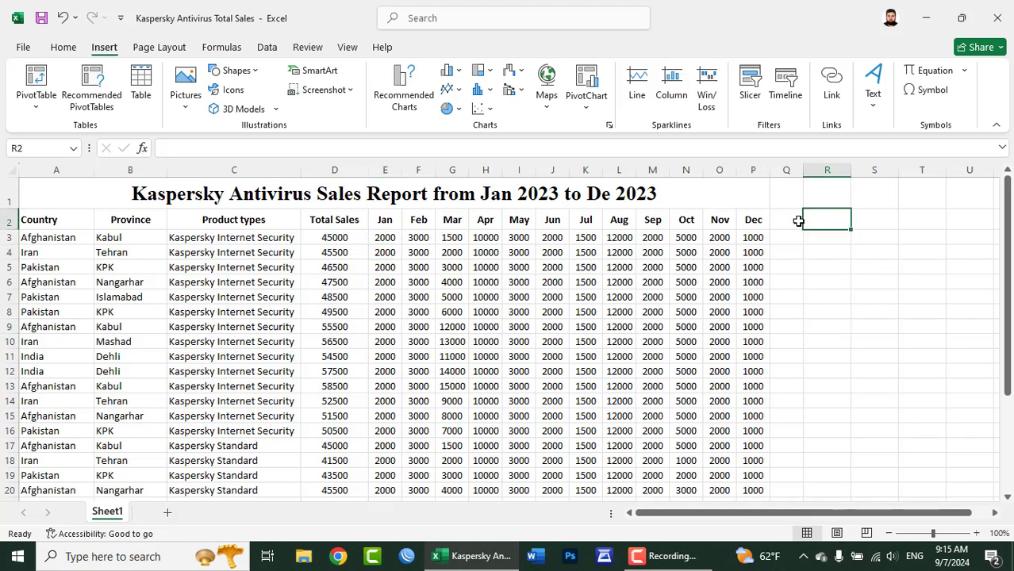
pyautogui.click(49, 111)
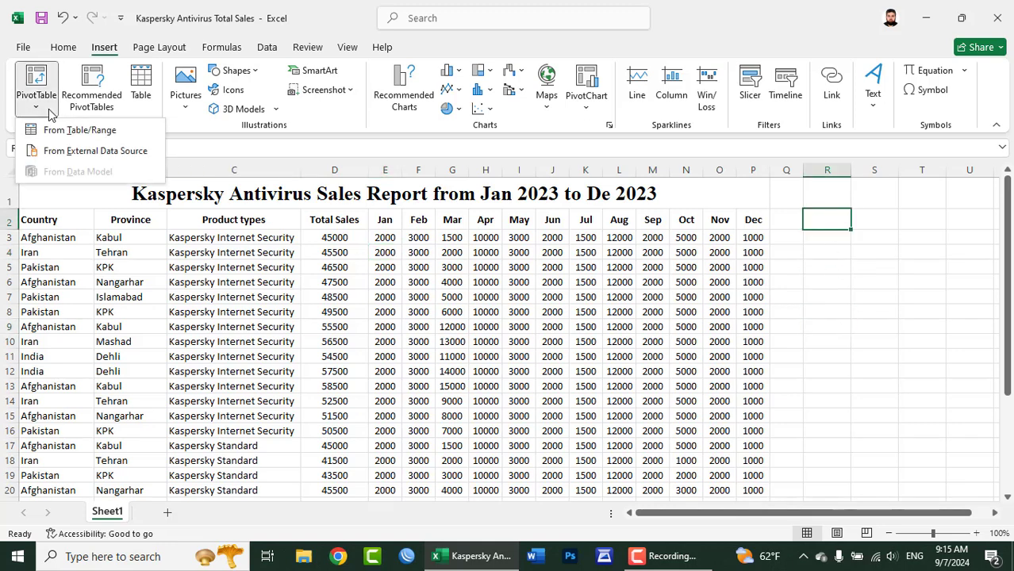
pyautogui.click(67, 151)
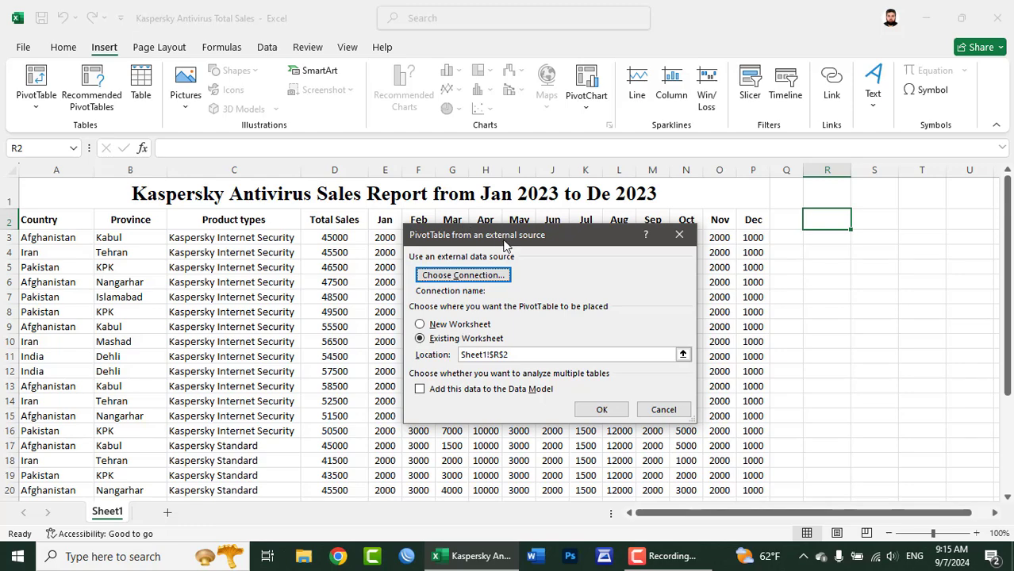
# Step: Set the PivotTable to go on a New Worksheet and list the existing data connections
pyautogui.moveTo(506, 241)
pyautogui.mouseDown()
pyautogui.moveTo(536, 199)
pyautogui.moveTo(577, 200)
pyautogui.mouseUp()
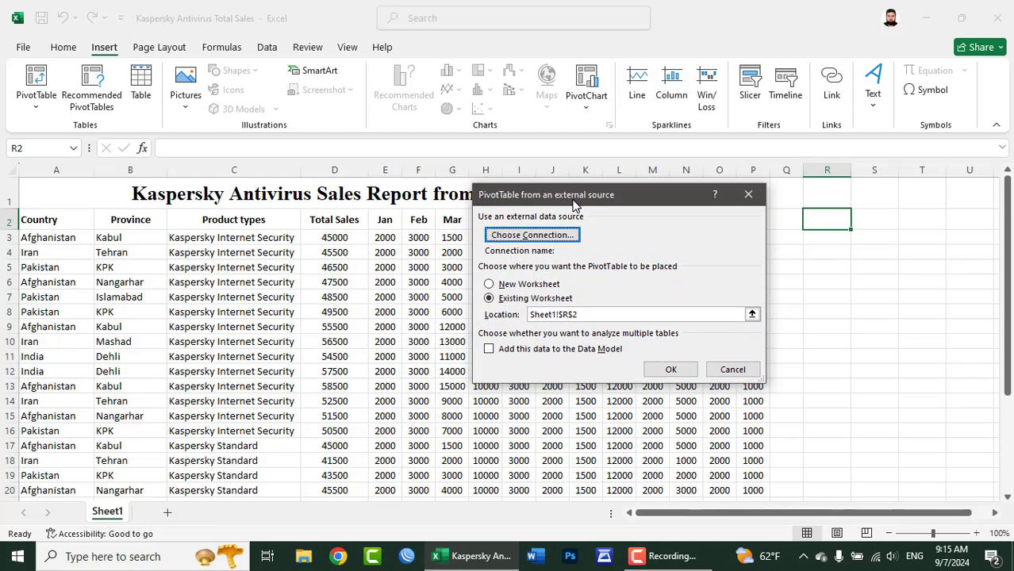
pyautogui.click(534, 286)
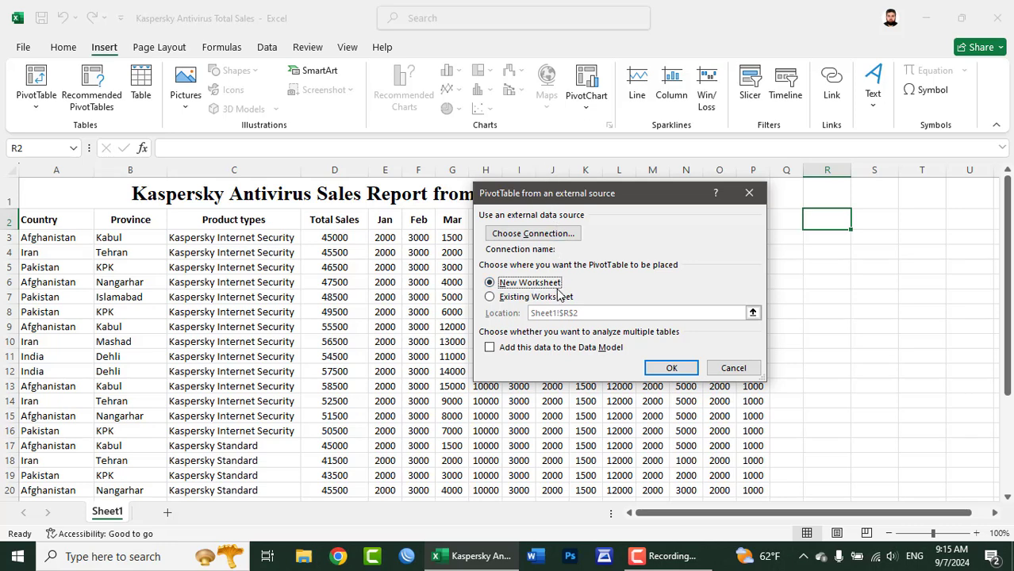
pyautogui.click(516, 298)
pyautogui.click(514, 284)
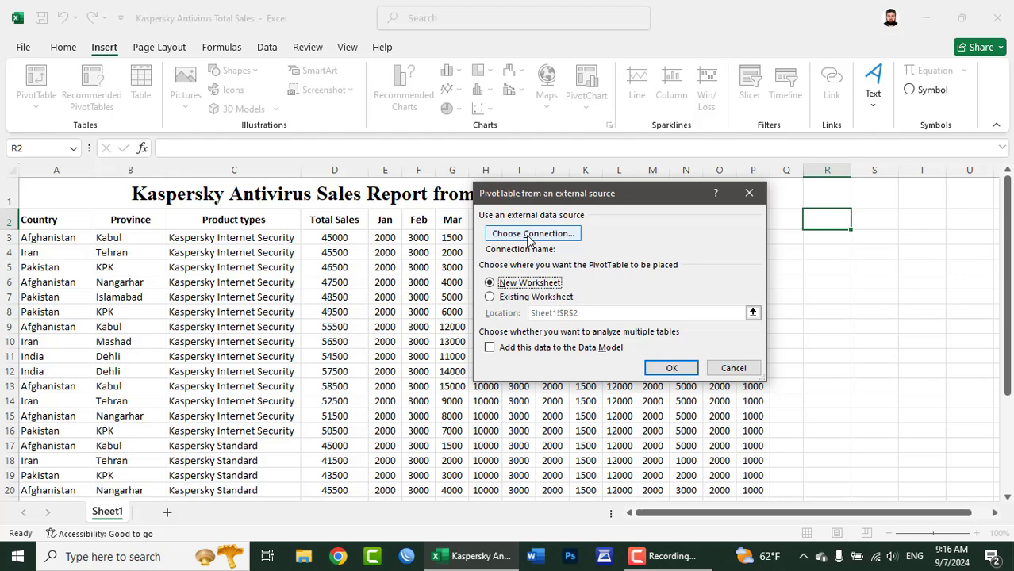
pyautogui.click(529, 240)
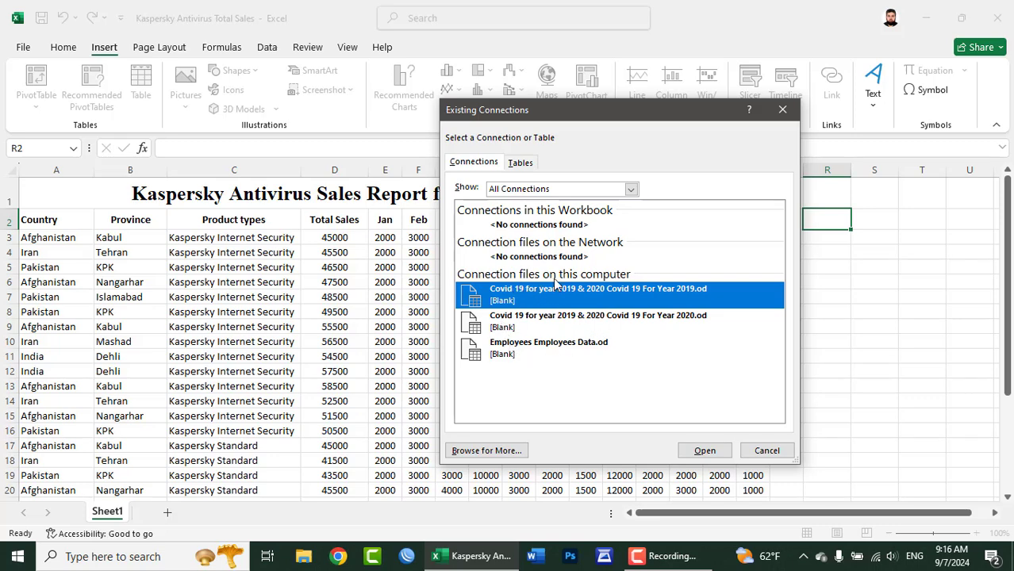
# Step: Review the Covid 19 2019, Covid 19 2020 and Employees connections, then browse for another source file
pyautogui.click(597, 320)
pyautogui.click(585, 343)
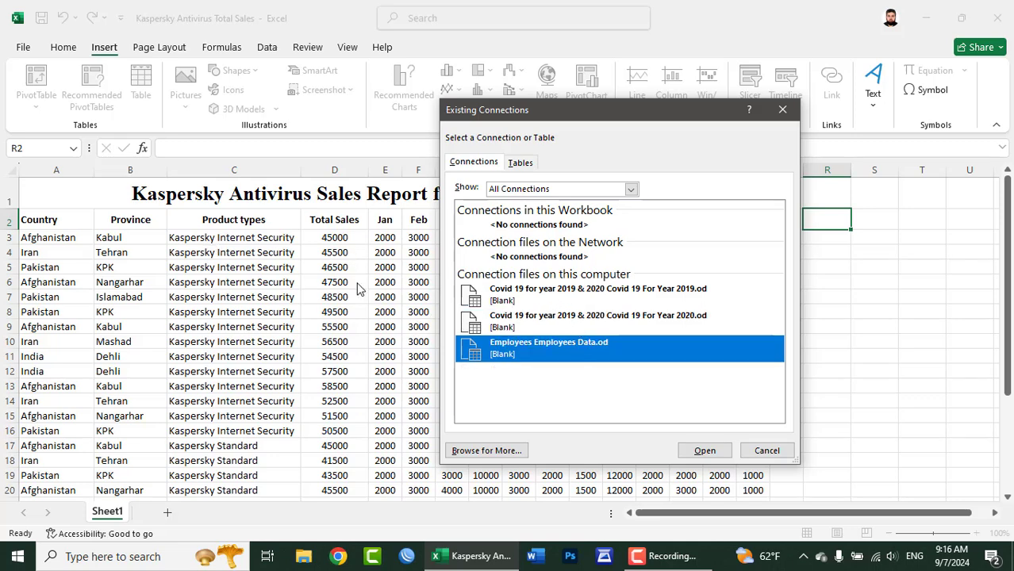
pyautogui.click(554, 303)
pyautogui.click(557, 318)
pyautogui.click(559, 341)
pyautogui.click(551, 295)
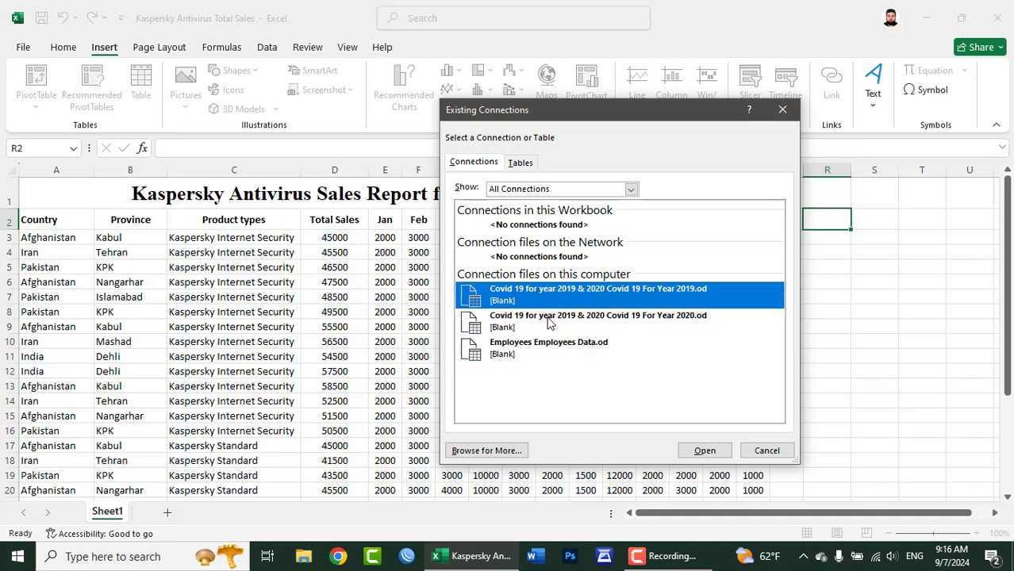
pyautogui.click(550, 316)
pyautogui.click(536, 358)
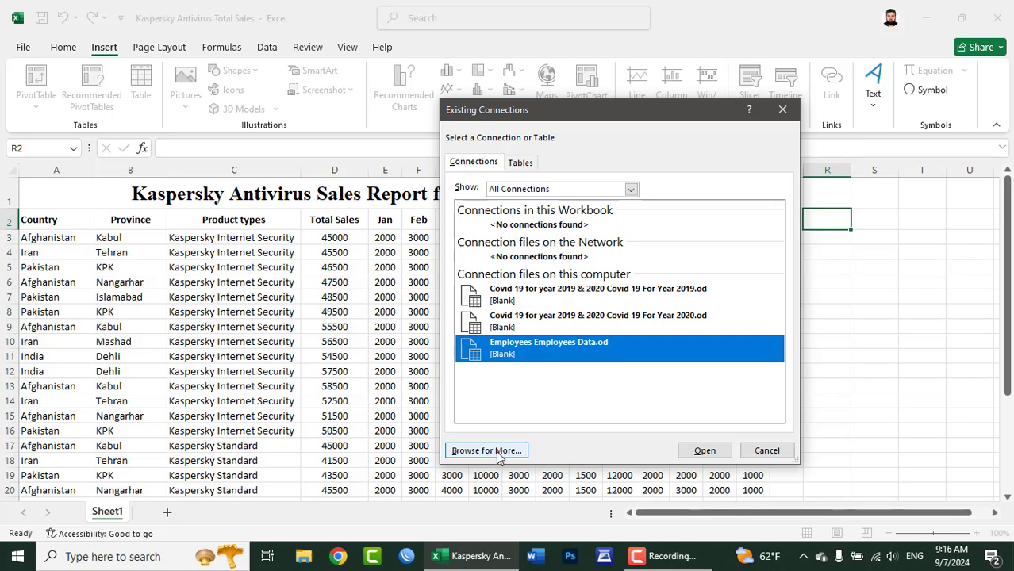
pyautogui.click(487, 451)
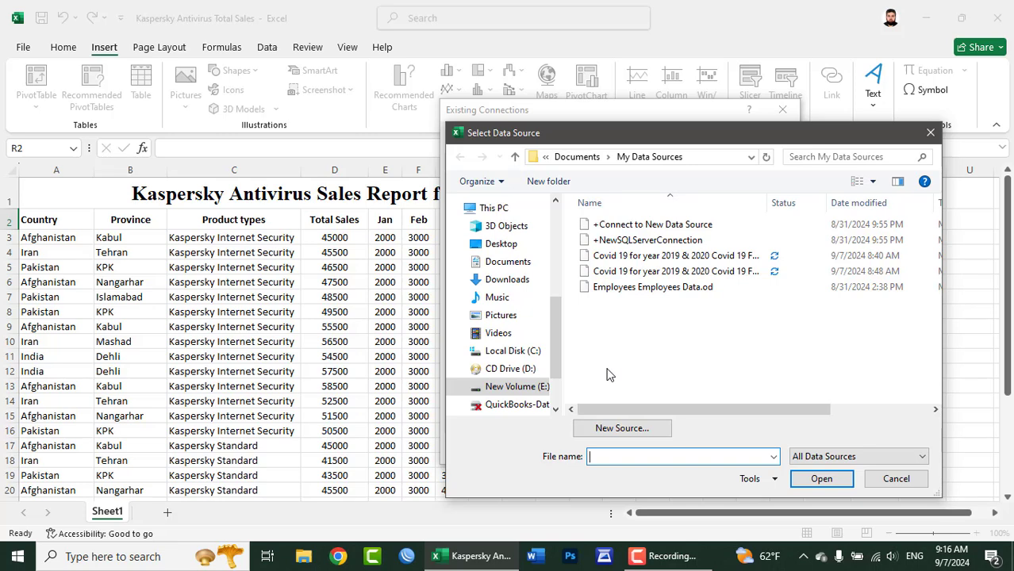
# Step: Use the Employees workbook in Documents as the source, creating empty PivotTable1 on Sheet2
pyautogui.click(510, 262)
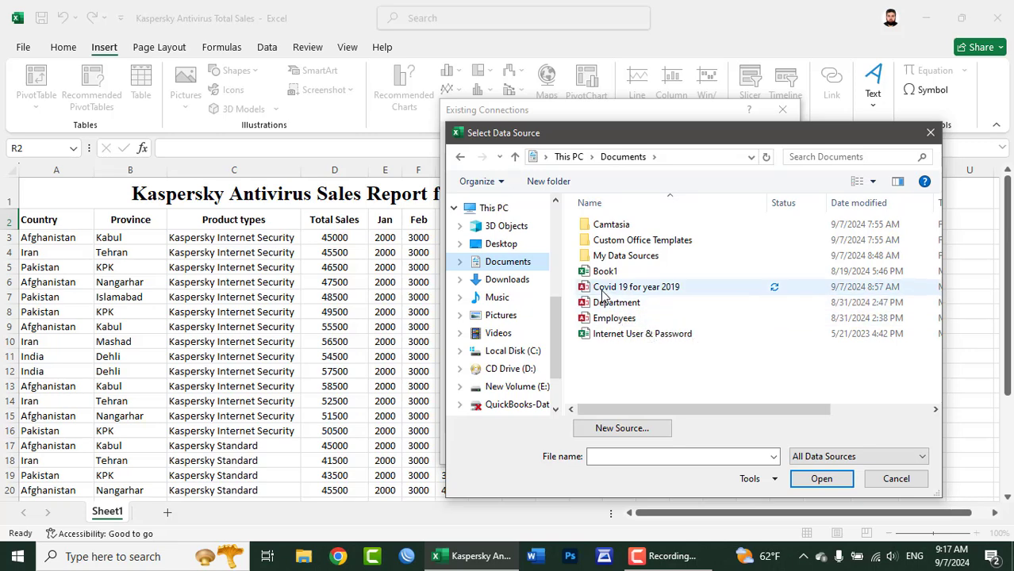
pyautogui.click(604, 292)
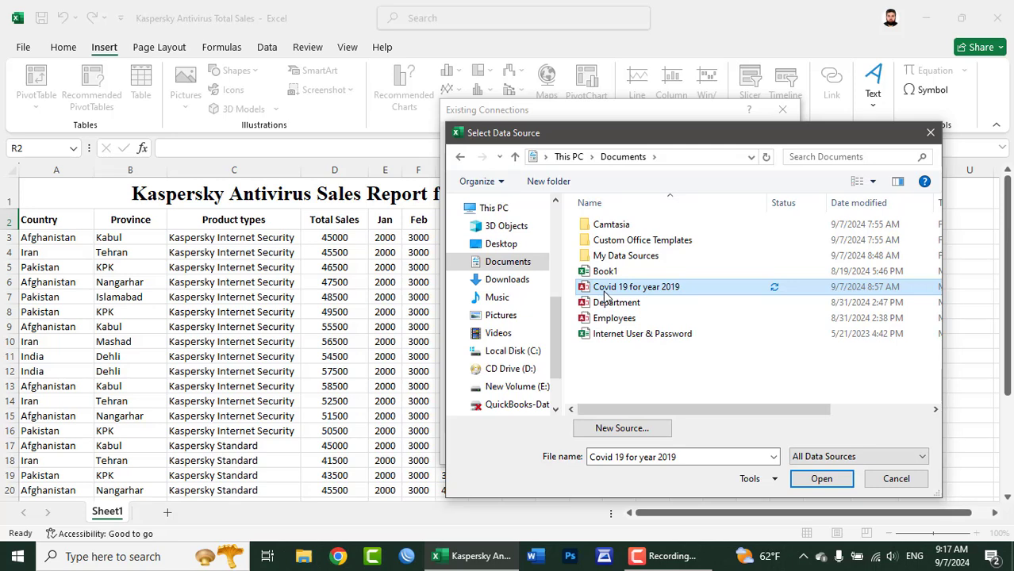
pyautogui.click(607, 320)
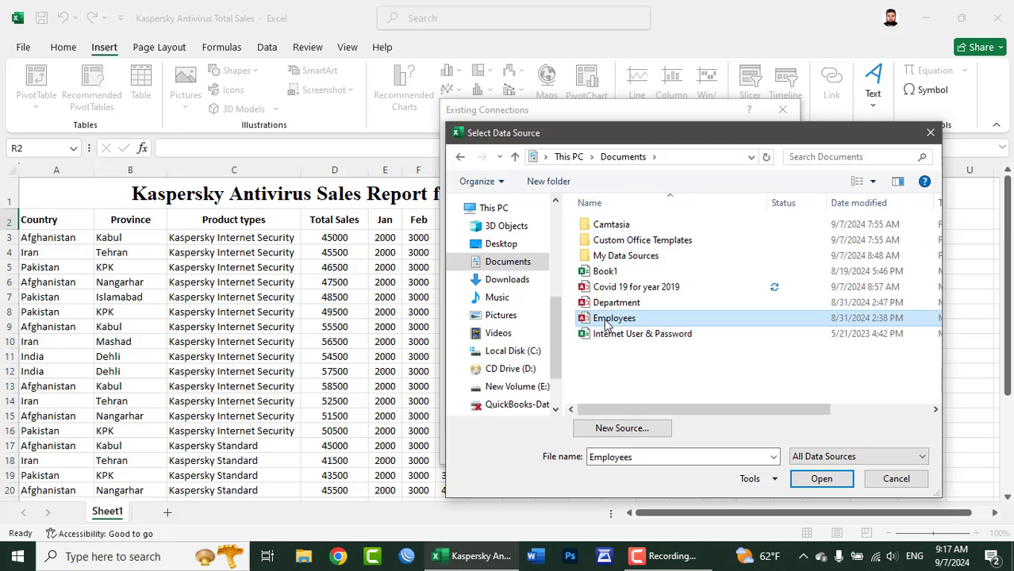
pyautogui.click(822, 482)
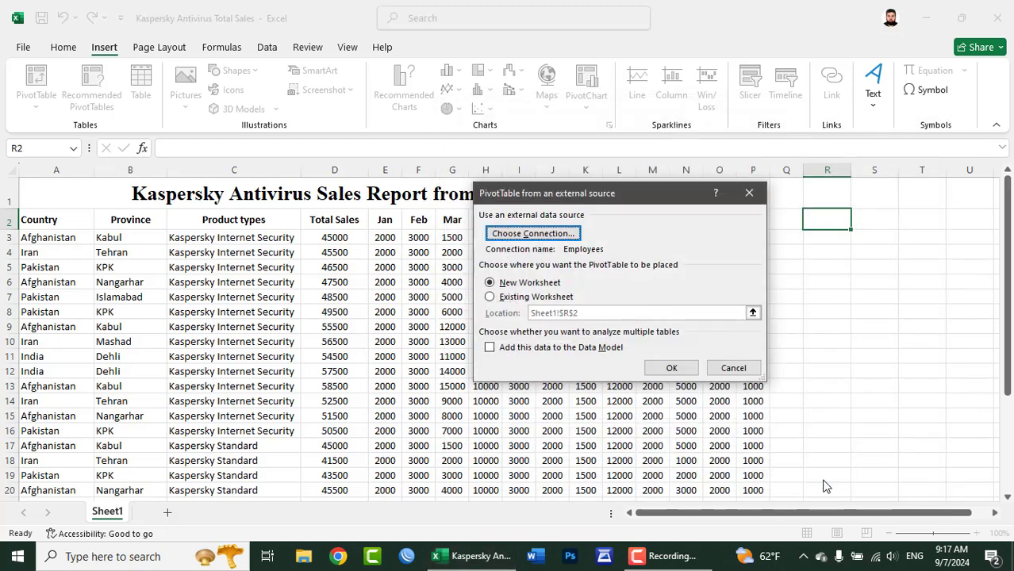
pyautogui.click(669, 365)
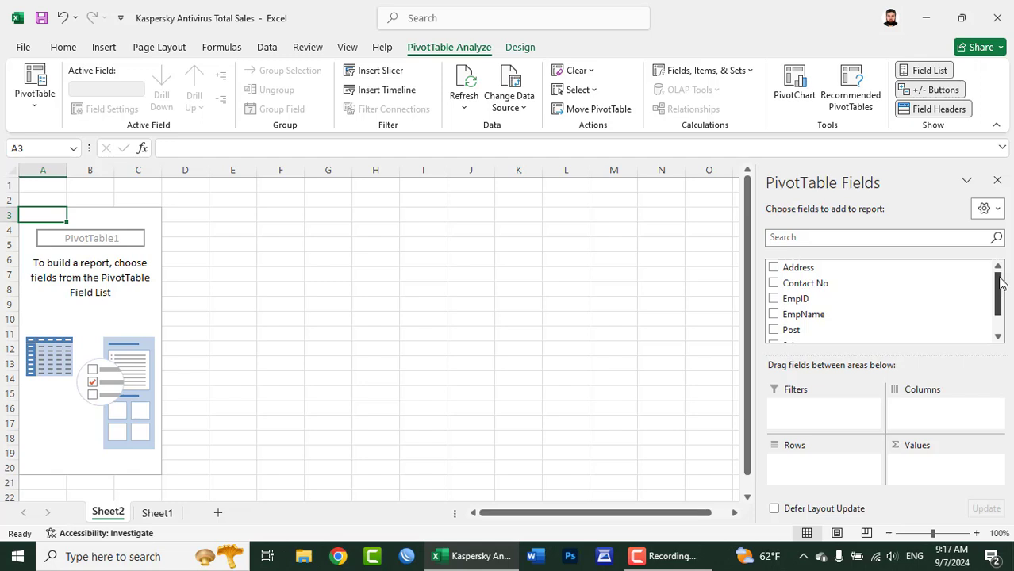
pyautogui.moveTo(999, 286)
pyautogui.mouseDown()
pyautogui.moveTo(999, 297)
pyautogui.moveTo(1002, 273)
pyautogui.mouseUp()
pyautogui.moveTo(999, 274); pyautogui.dragTo(1000, 303)
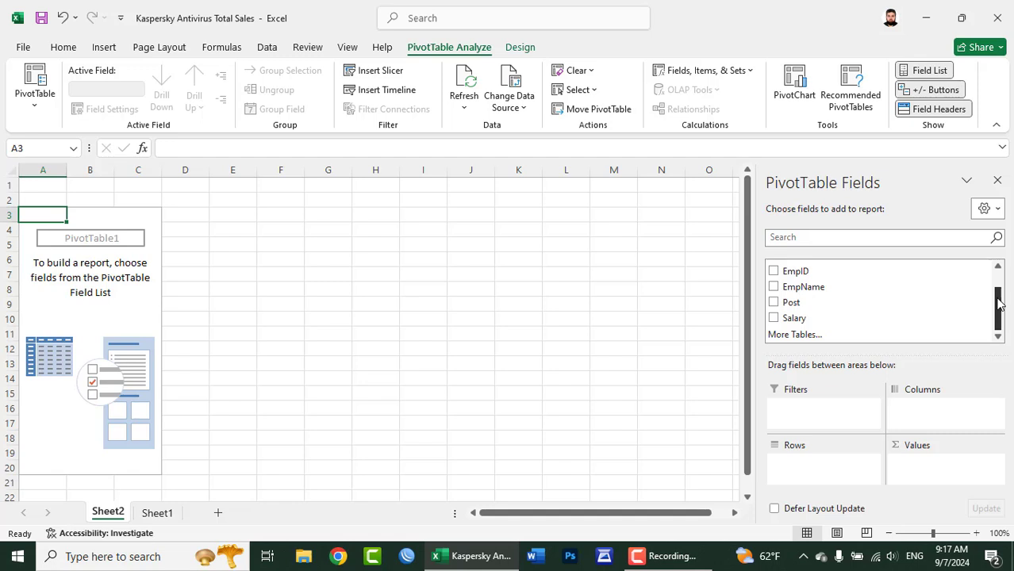
pyautogui.moveTo(999, 301); pyautogui.dragTo(1000, 315)
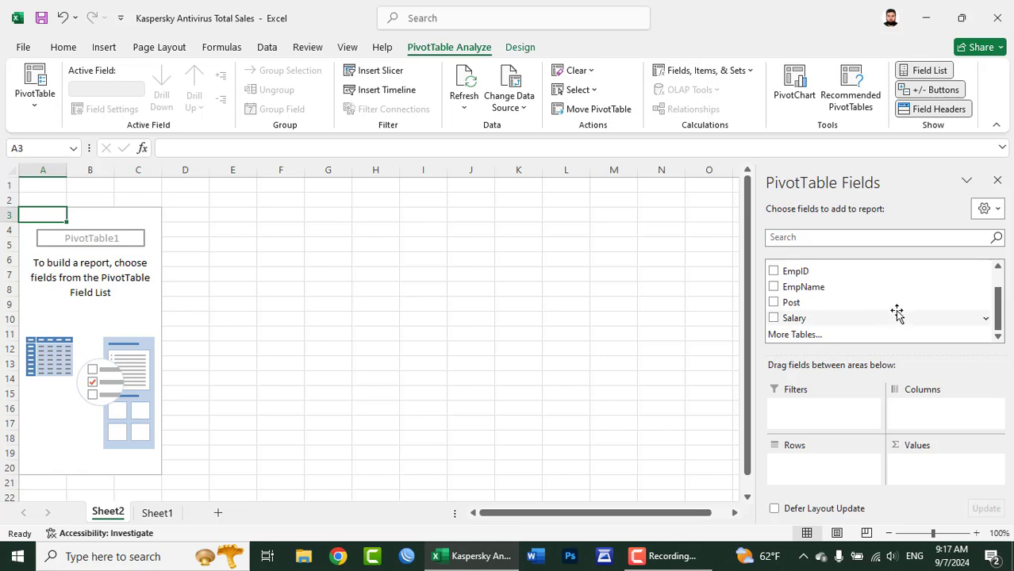
pyautogui.moveTo(873, 302)
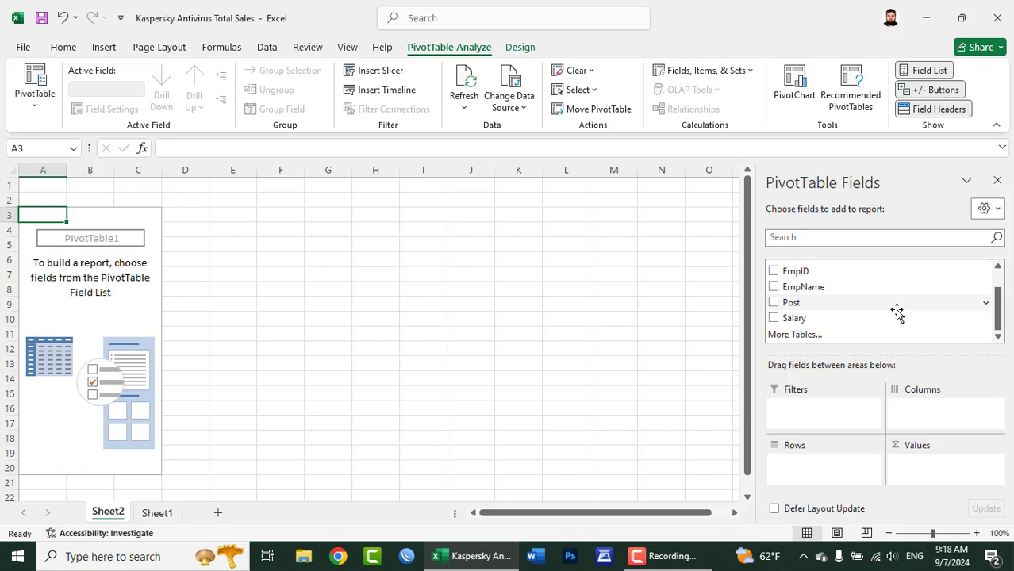
pyautogui.moveTo(1001, 306); pyautogui.dragTo(1002, 273)
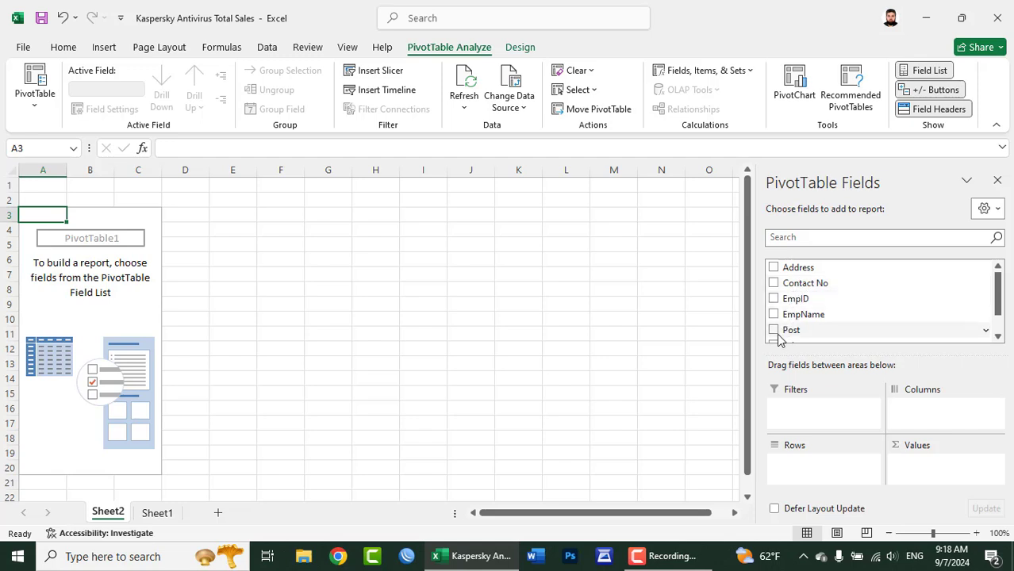
pyautogui.moveTo(997, 287)
pyautogui.mouseDown()
pyautogui.moveTo(997, 330)
pyautogui.moveTo(995, 285)
pyautogui.mouseUp()
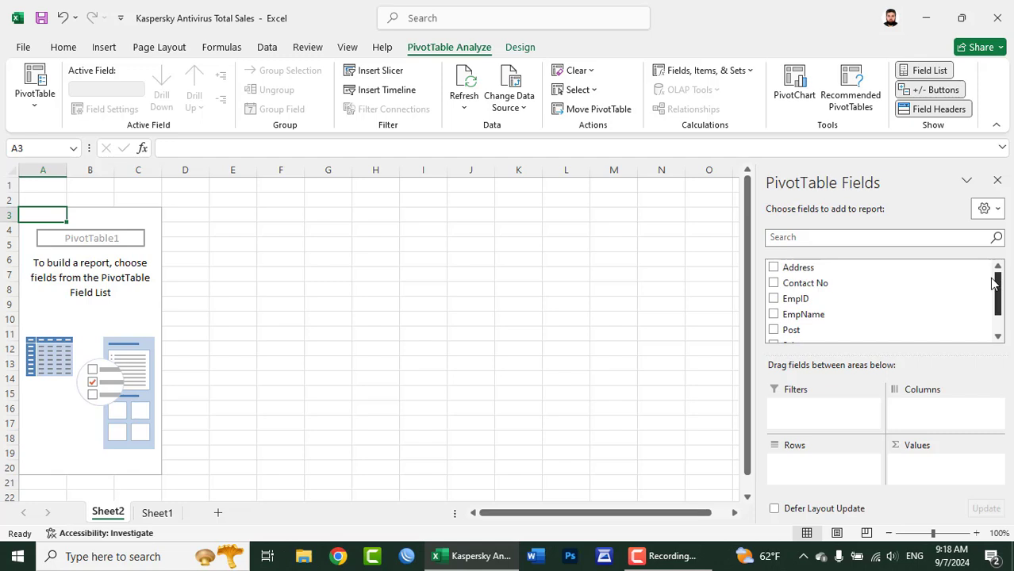
# Step: Add the EmpID, EmpName, Post and Salary fields to the PivotTable
pyautogui.click(774, 299)
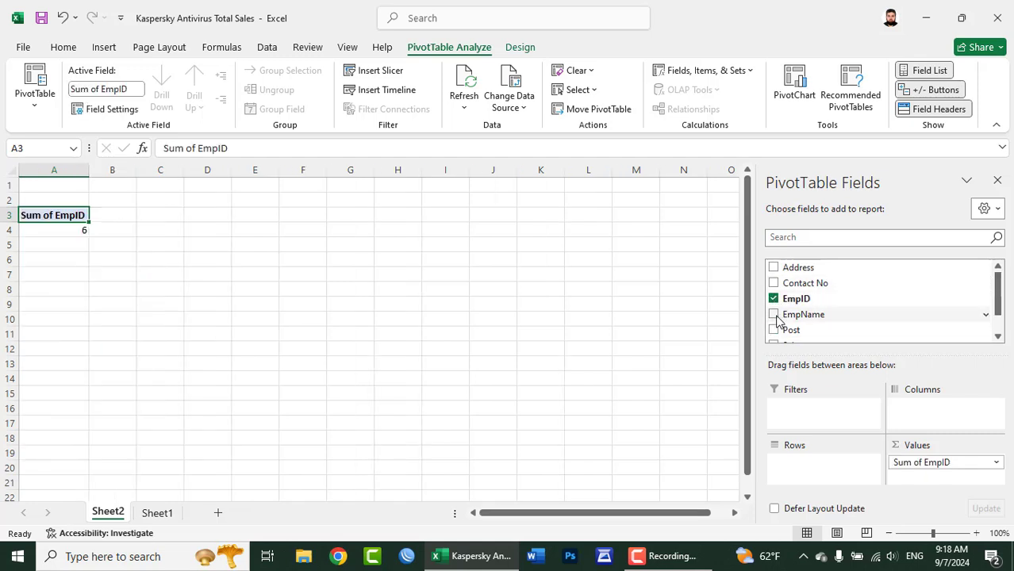
pyautogui.click(774, 315)
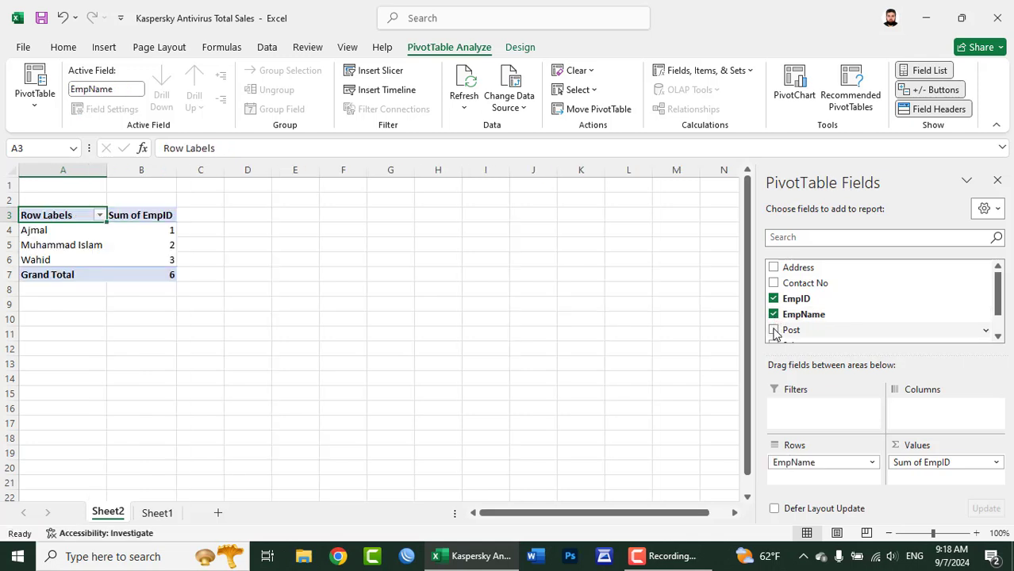
pyautogui.click(774, 330)
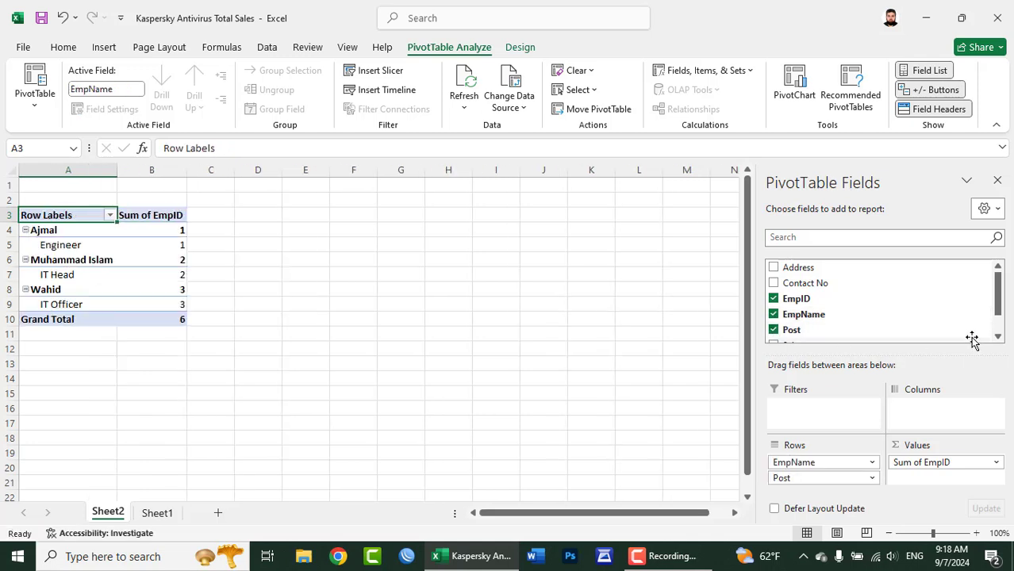
pyautogui.click(999, 339)
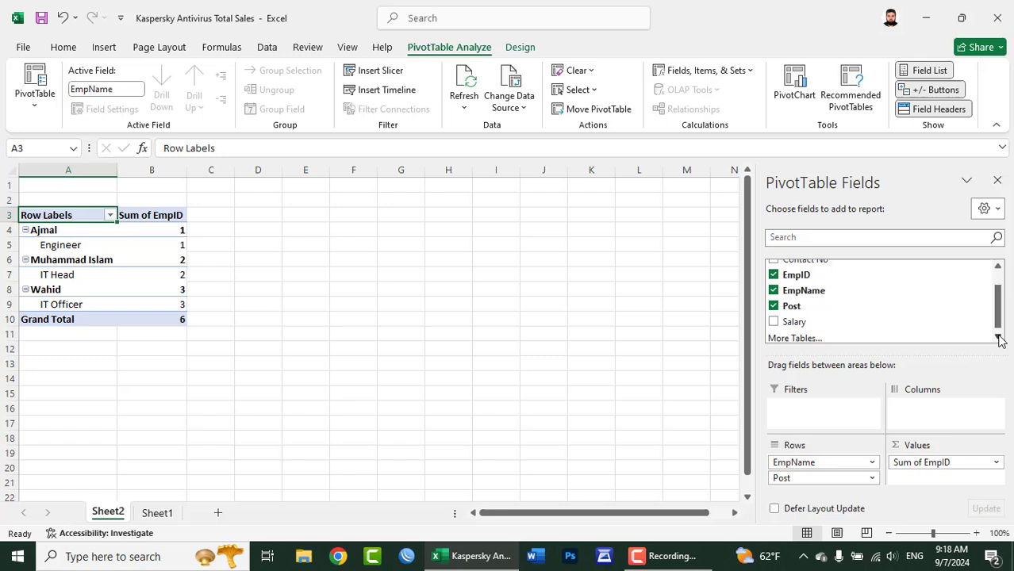
pyautogui.click(774, 322)
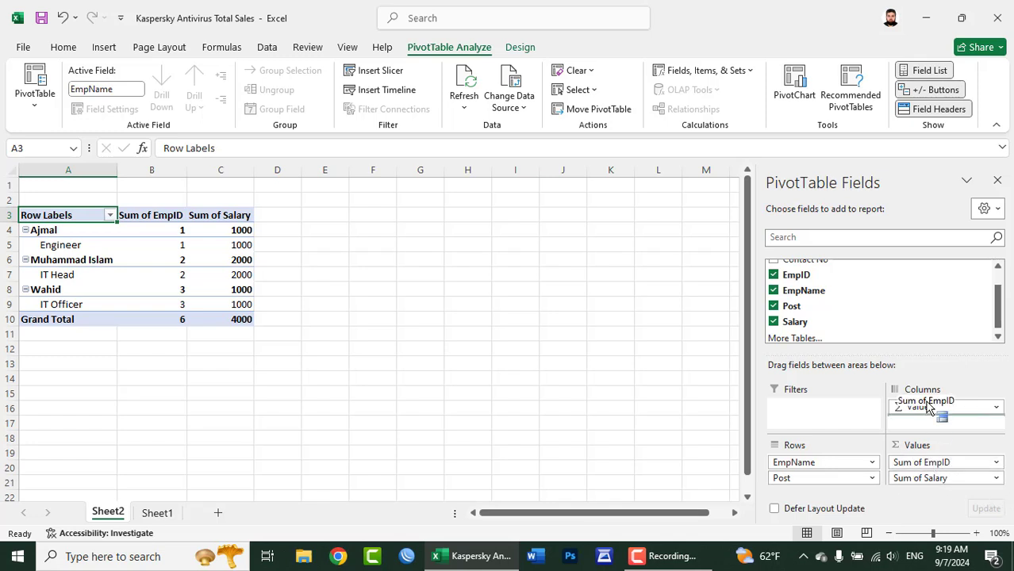
# Step: Remove Sum of EmpID from the Values area, leaving only Sum of Salary
pyautogui.moveTo(944, 464); pyautogui.dragTo(915, 310)
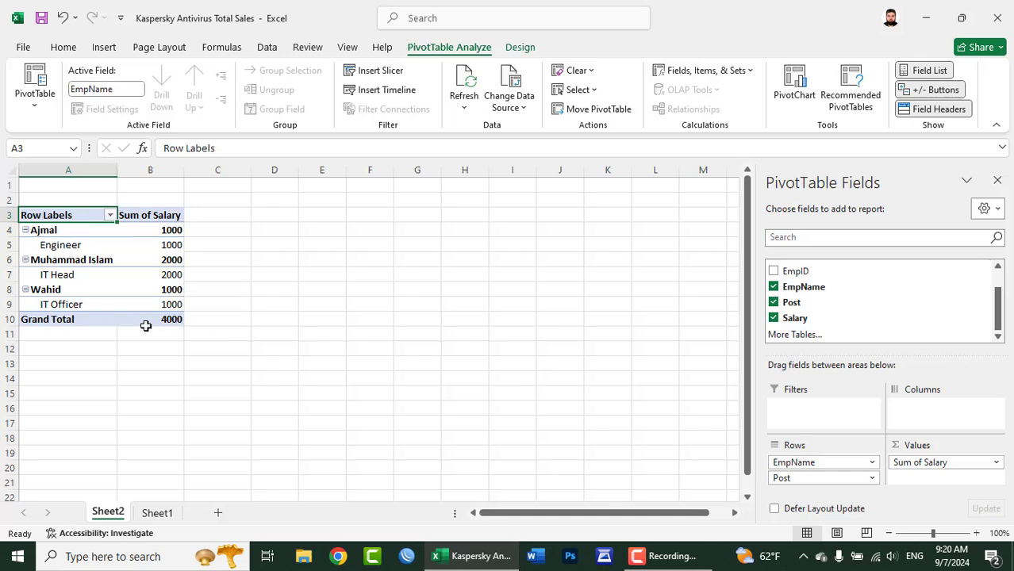
pyautogui.moveTo(150, 322)
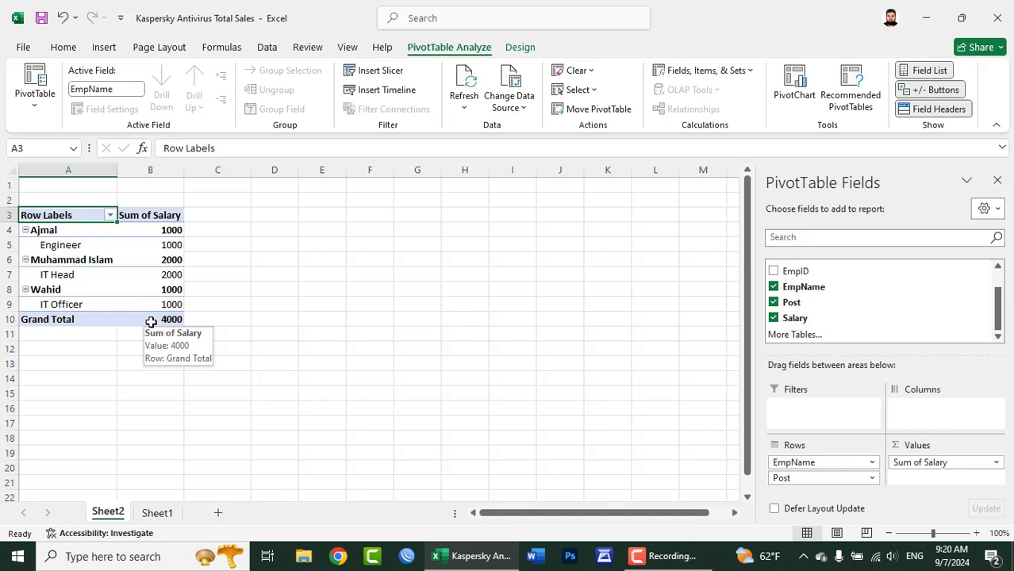
pyautogui.click(95, 49)
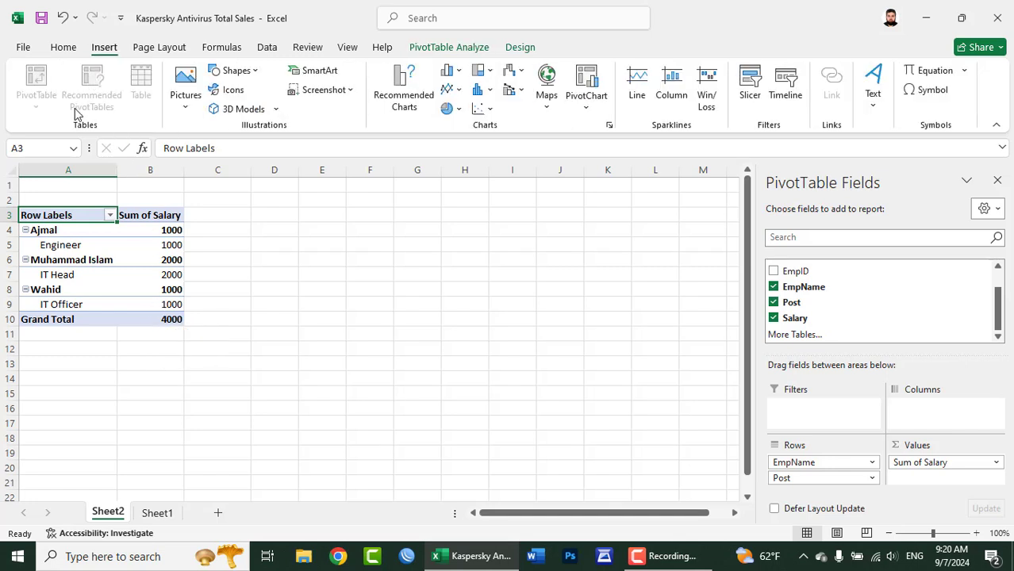
pyautogui.click(258, 221)
pyautogui.click(40, 117)
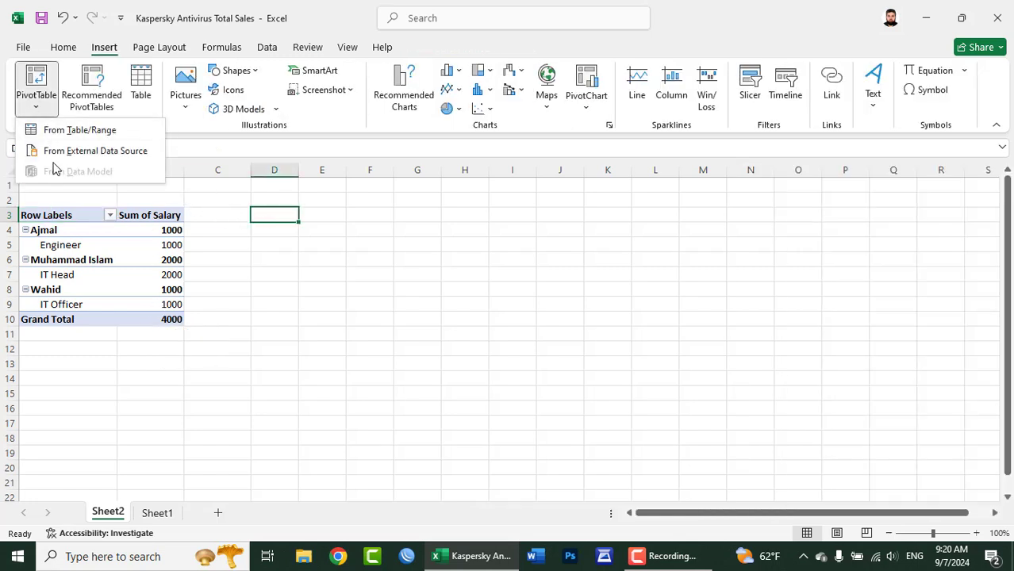
pyautogui.click(335, 227)
pyautogui.click(328, 208)
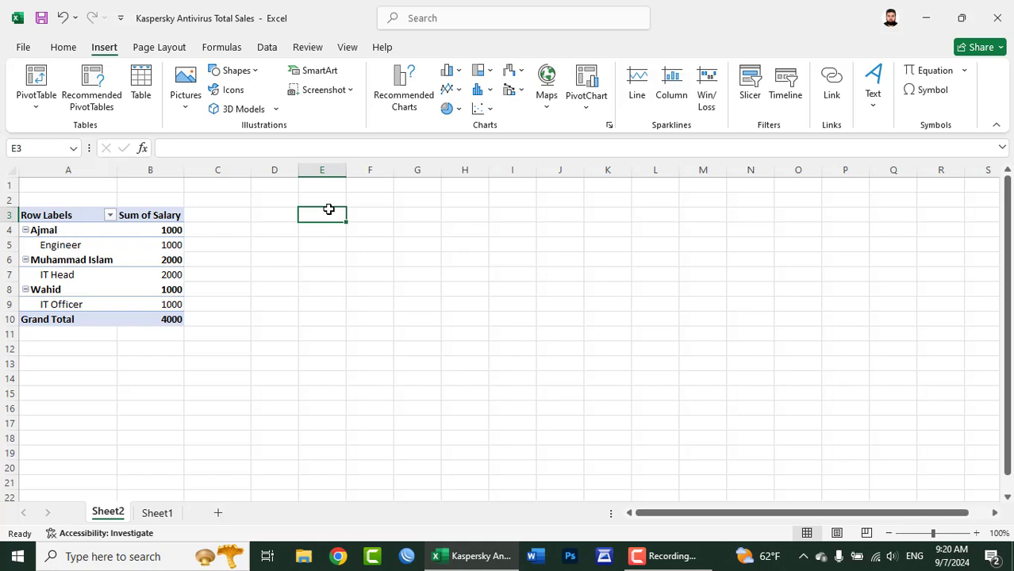
pyautogui.click(36, 88)
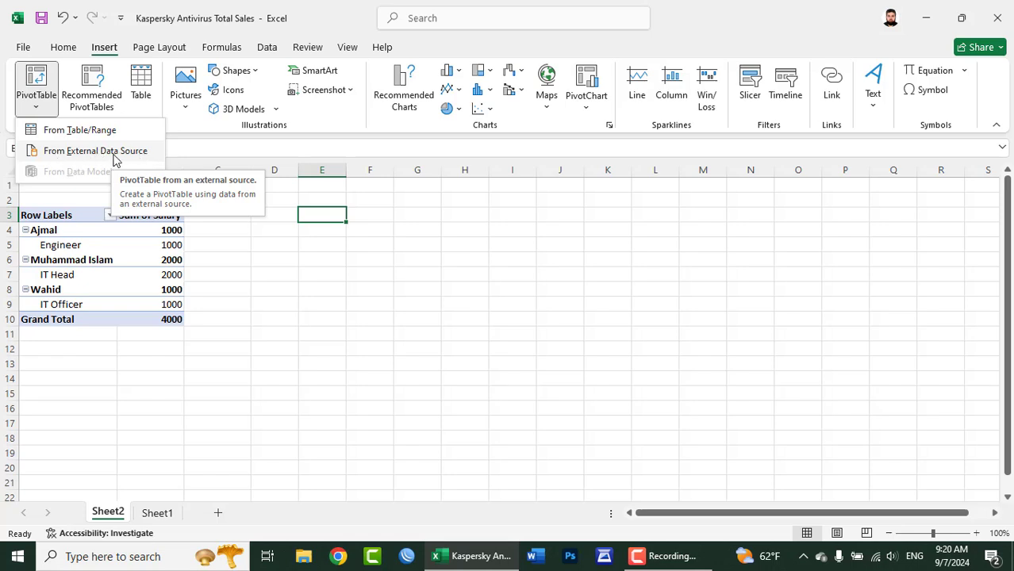
pyautogui.click(327, 212)
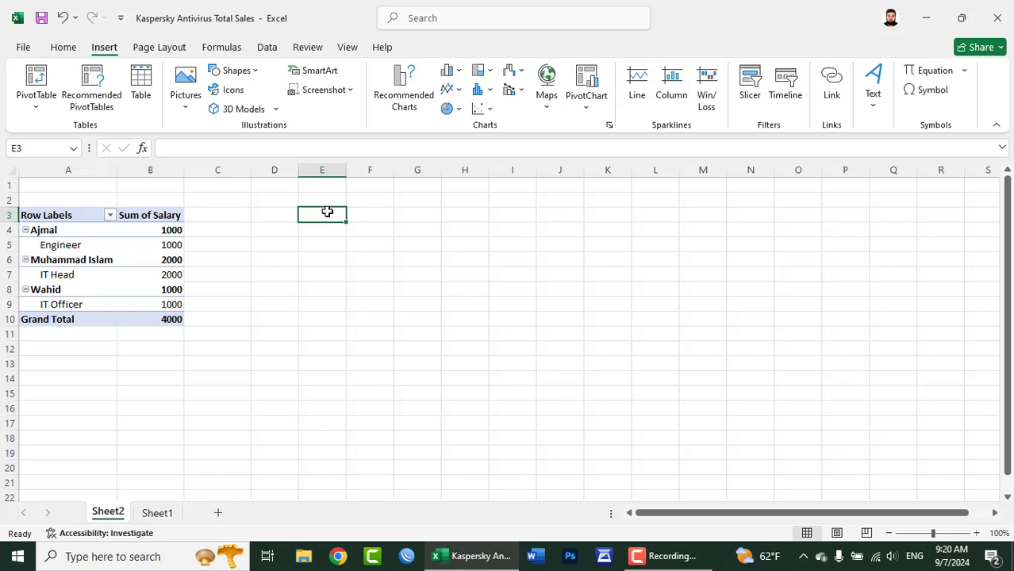
# Step: Permanently delete Sheet2 along with its salary pivot table
pyautogui.rightClick(112, 514)
pyautogui.click(159, 327)
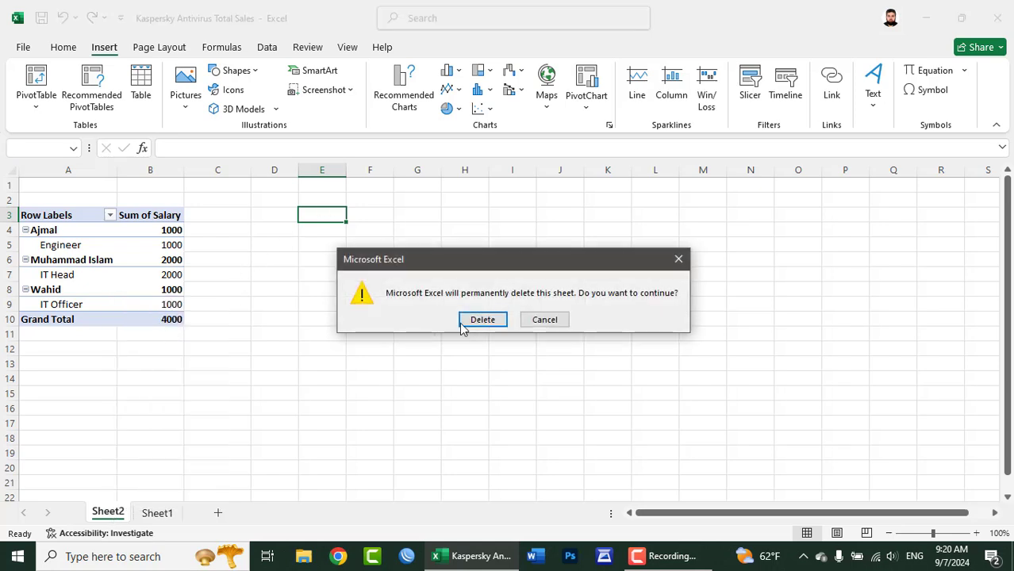
pyautogui.click(489, 321)
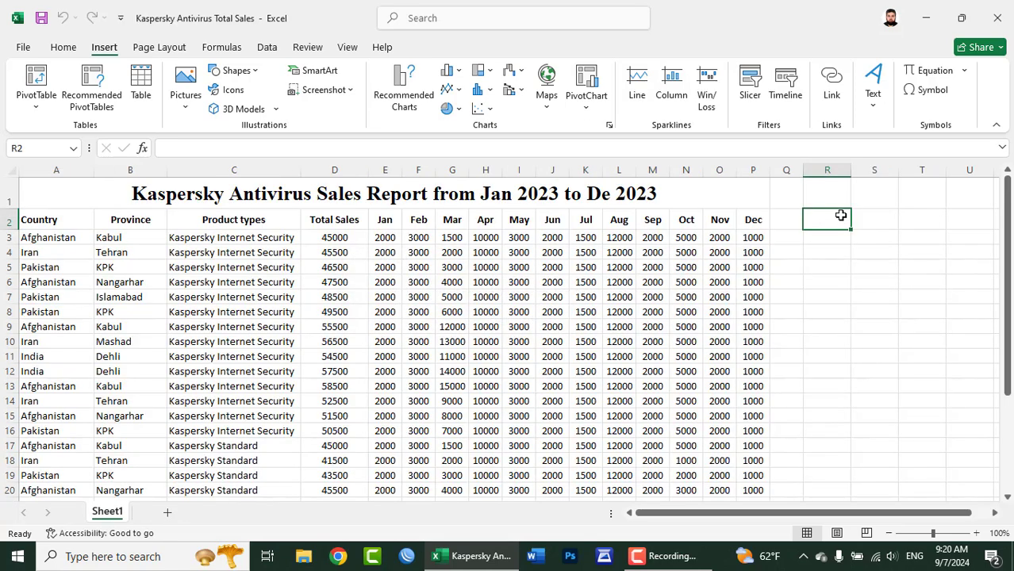
pyautogui.click(33, 101)
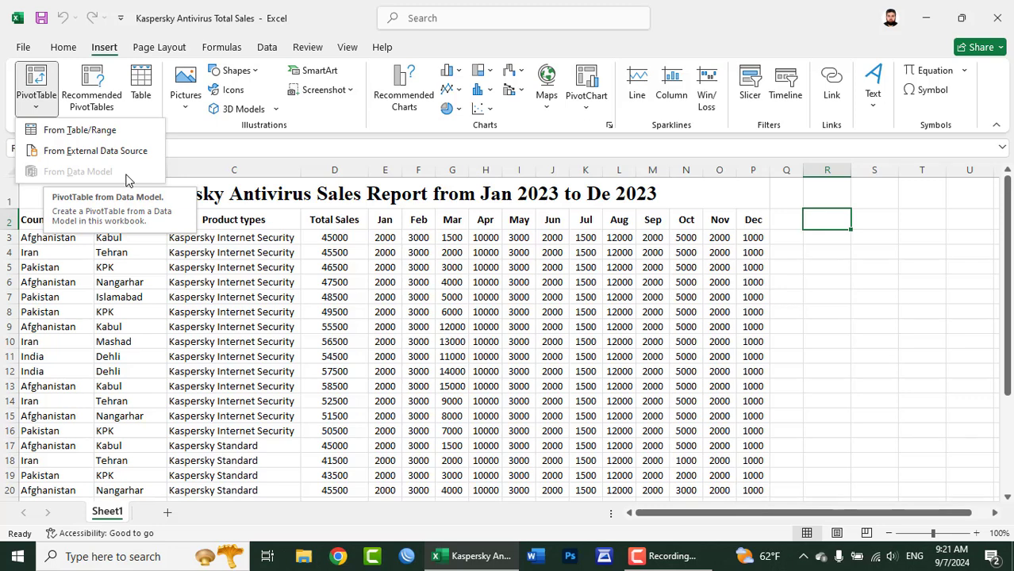
# Step: Begin a From External Data Source PivotTable set to New Worksheet and list existing connections
pyautogui.click(106, 153)
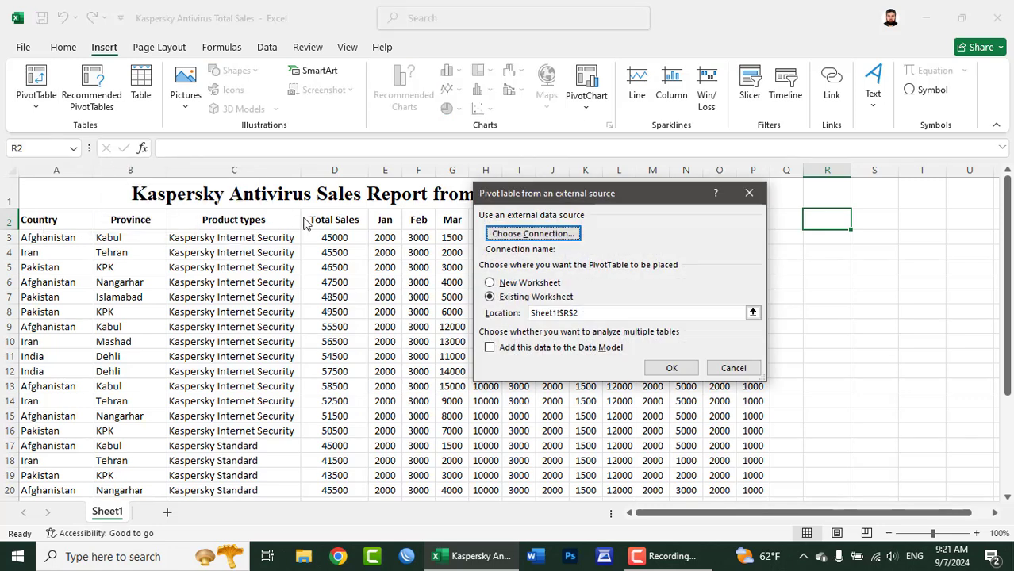
pyautogui.click(510, 286)
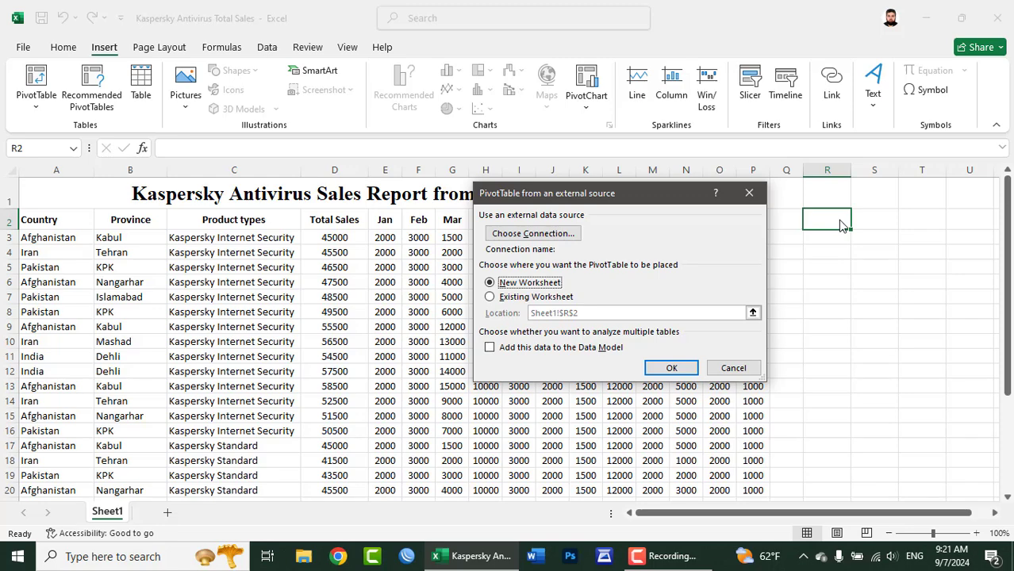
pyautogui.click(544, 237)
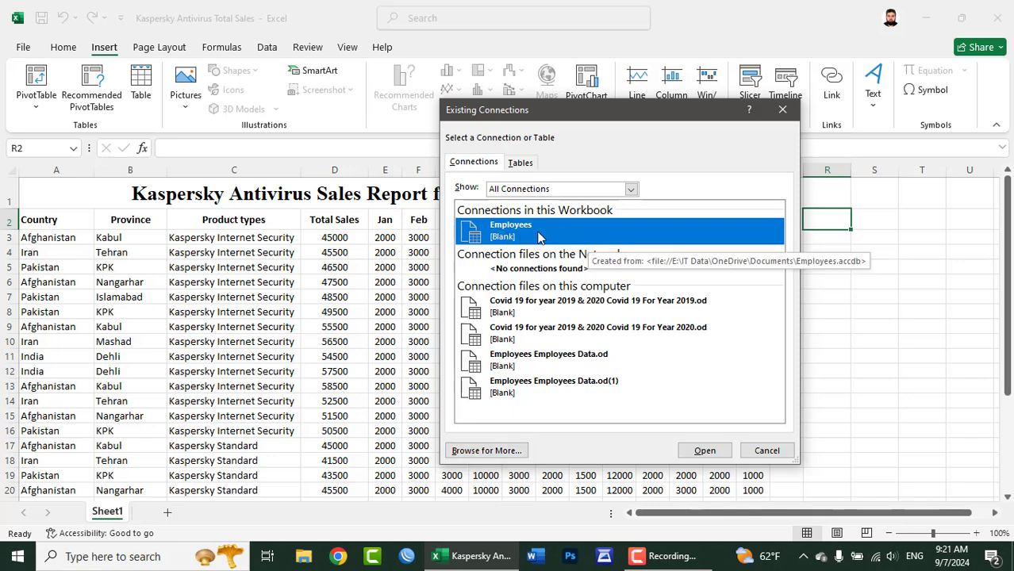
# Step: Open the 'Covid 19 for year 2019' database from Documents and move the Select Table list aside
pyautogui.click(500, 451)
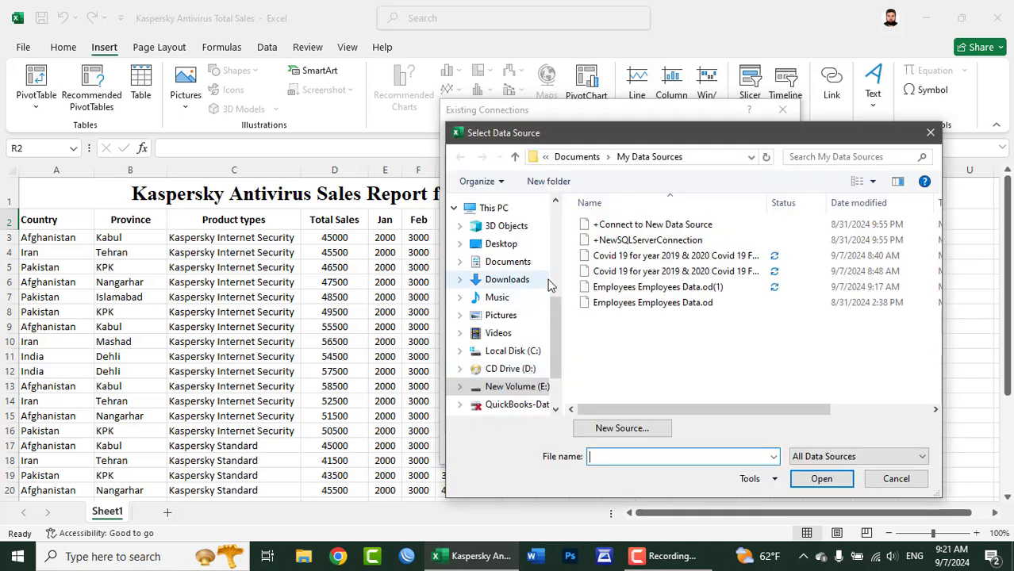
pyautogui.click(518, 266)
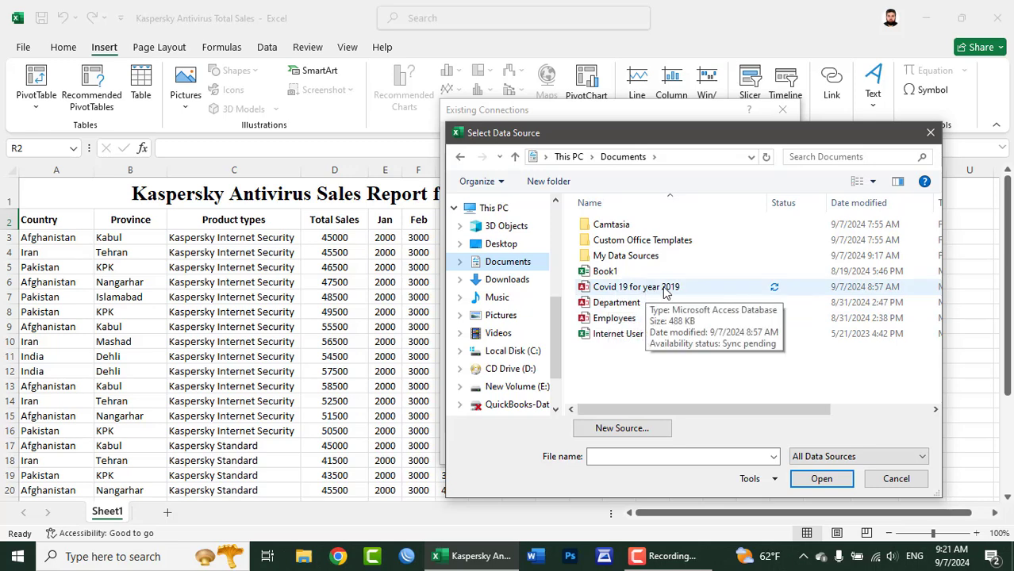
pyautogui.click(665, 292)
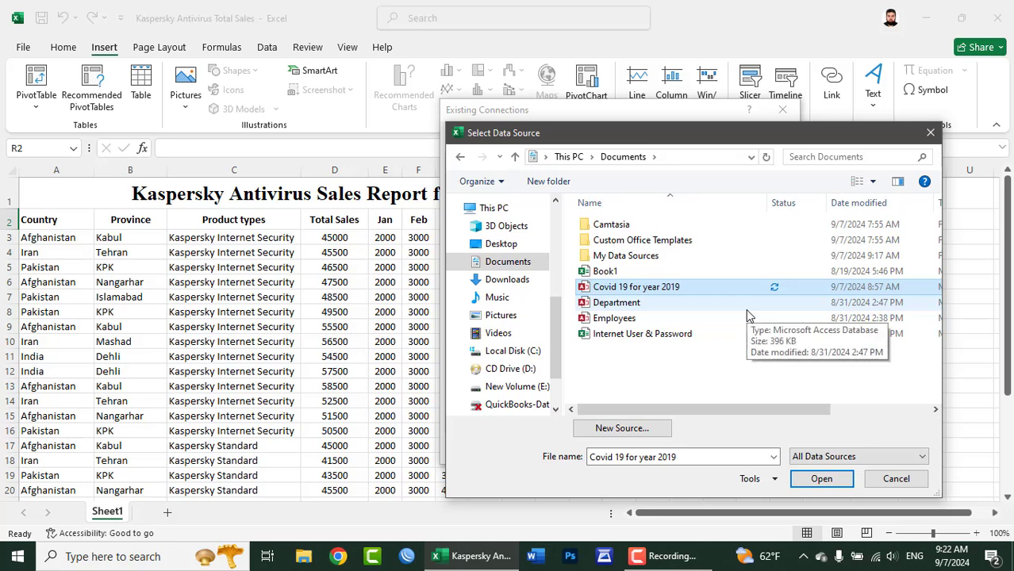
pyautogui.click(821, 478)
pyautogui.moveTo(778, 369)
pyautogui.mouseDown()
pyautogui.moveTo(204, 211)
pyautogui.moveTo(228, 212)
pyautogui.mouseUp()
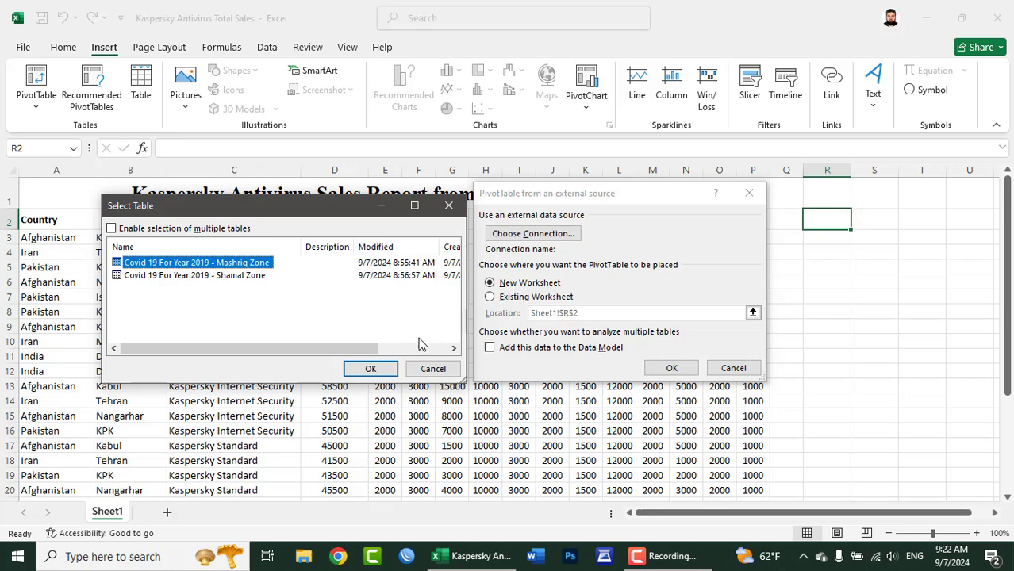
# Step: Create a pivot table on a new worksheet from the Covid 19 Mashriq Zone table, adding it to the Data Model
pyautogui.click(385, 368)
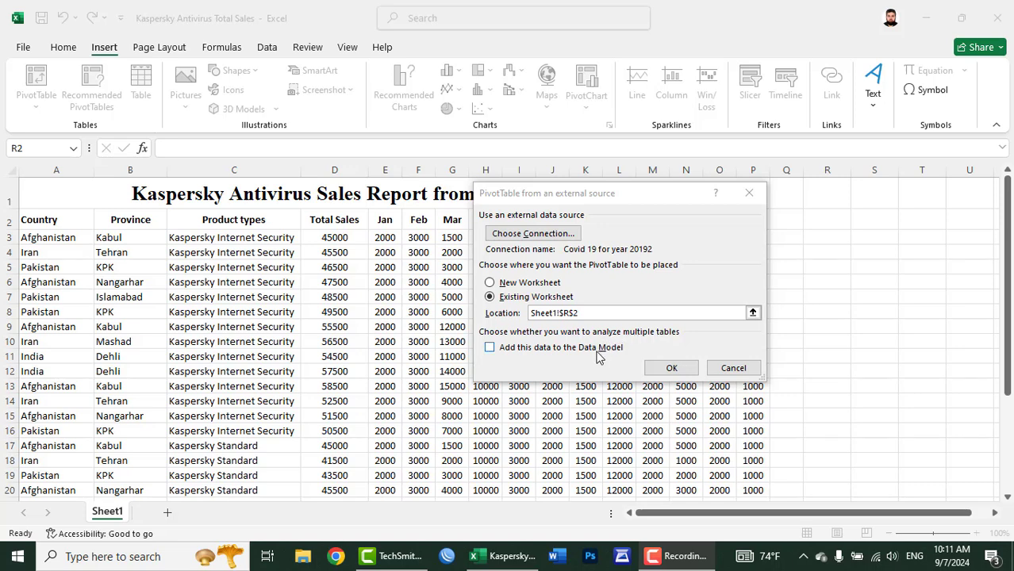
pyautogui.click(514, 348)
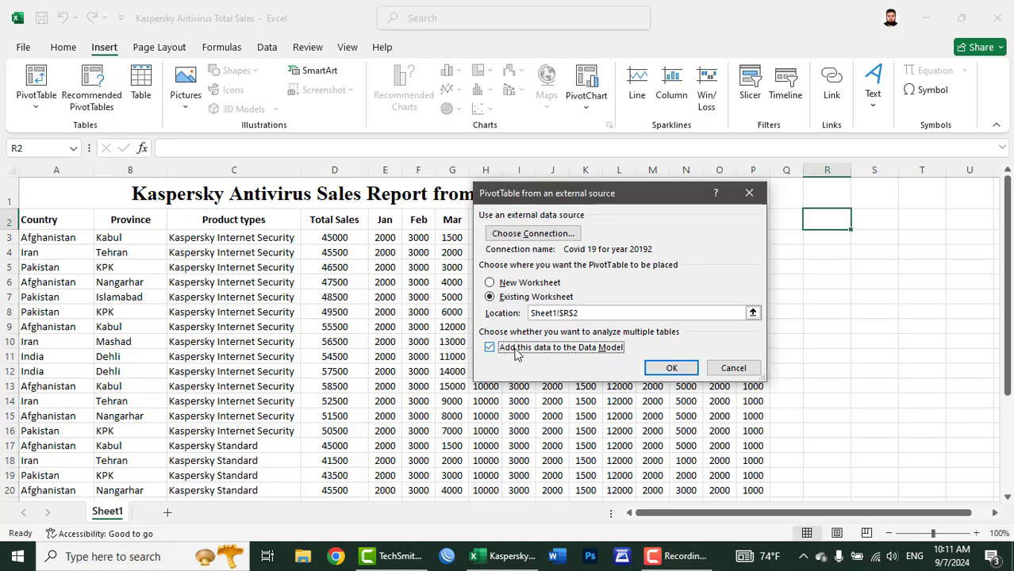
pyautogui.click(509, 287)
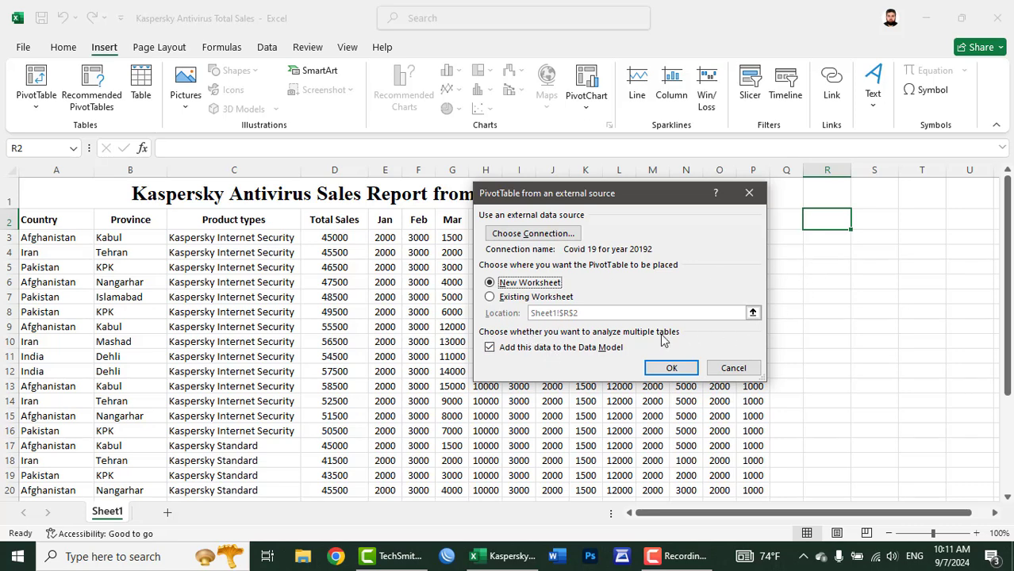
pyautogui.click(670, 370)
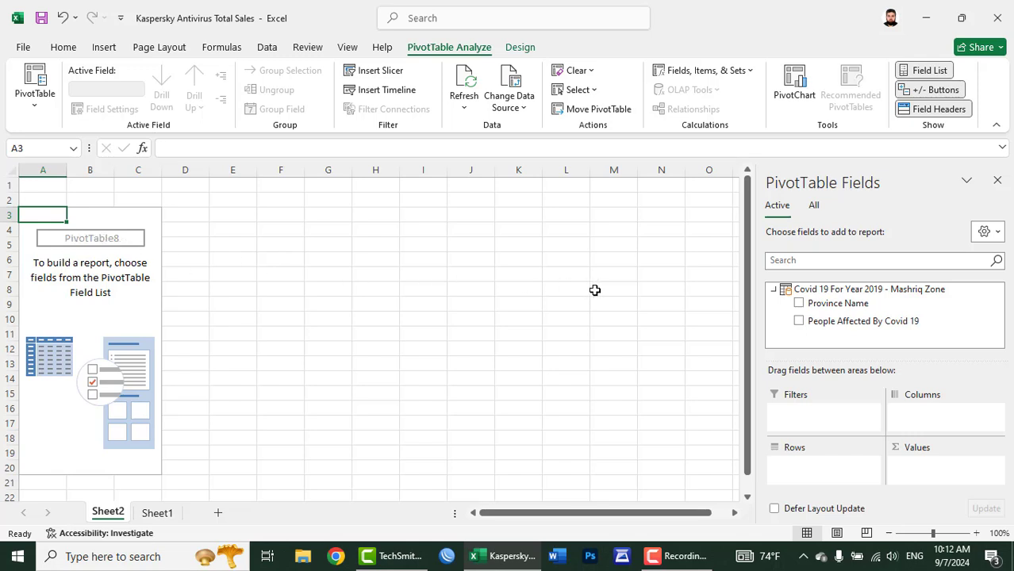
pyautogui.moveTo(838, 304)
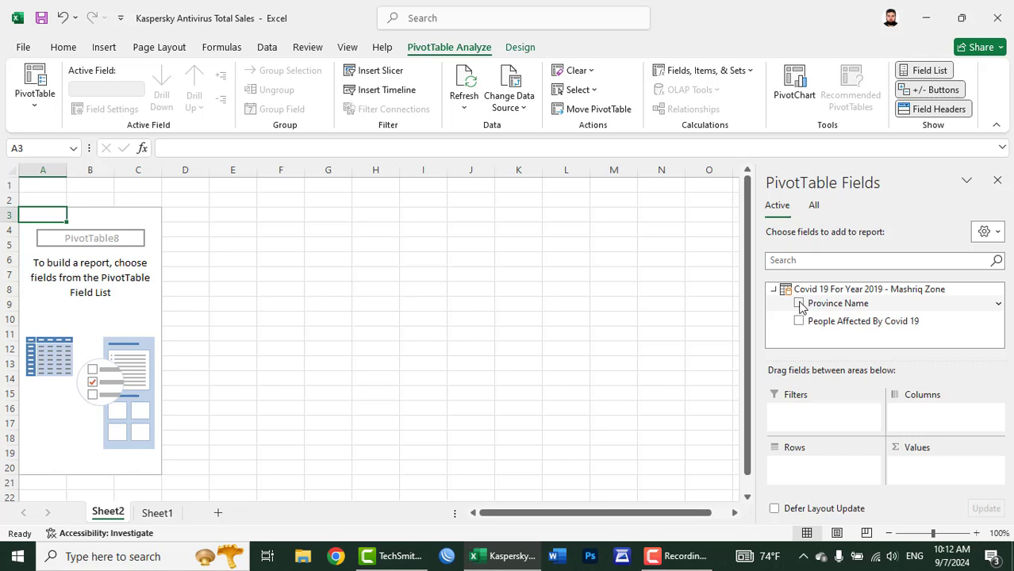
# Step: Sum People Affected By Covid 19 per Province Name, with provinces laid across the columns
pyautogui.click(799, 305)
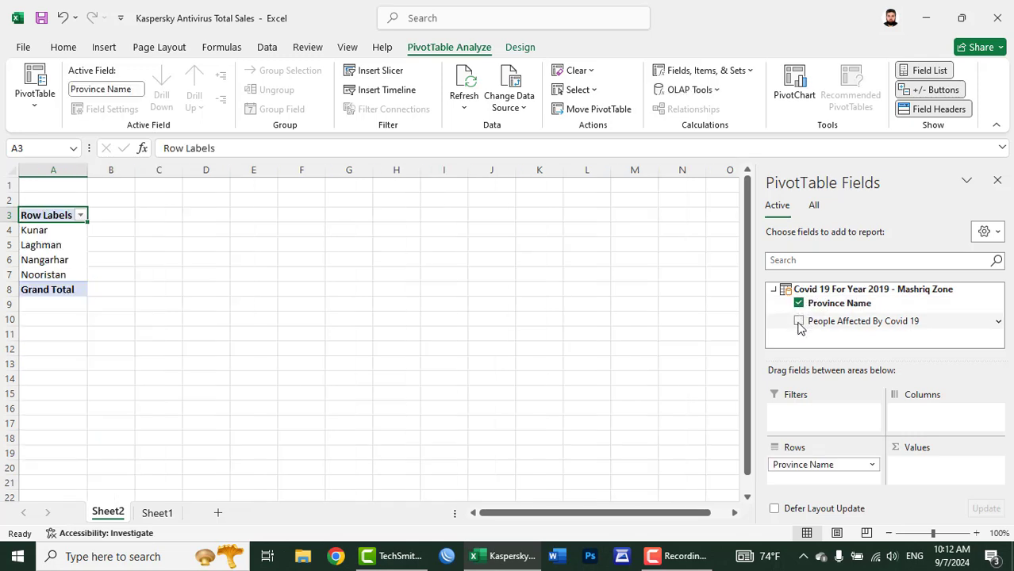
pyautogui.click(799, 321)
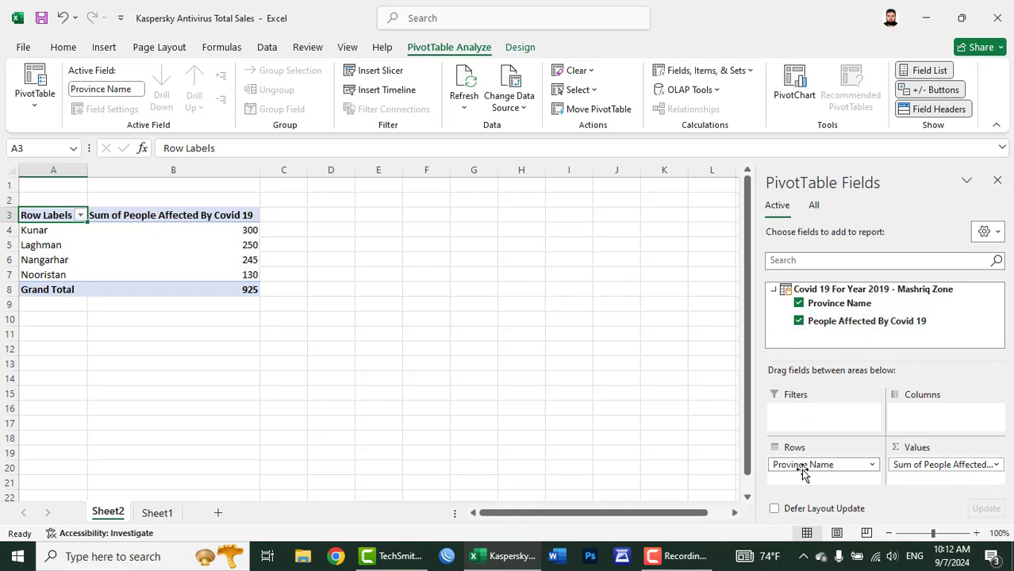
pyautogui.moveTo(790, 467); pyautogui.dragTo(911, 427)
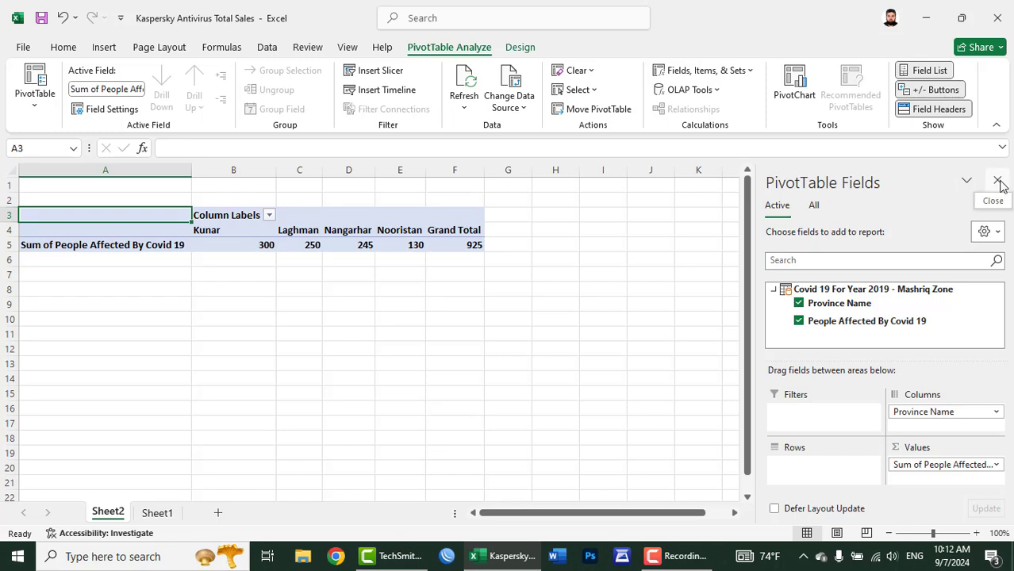
# Step: Start an external-data PivotTable from the Covid 19 for year 2019 database in Documents
pyautogui.click(55, 271)
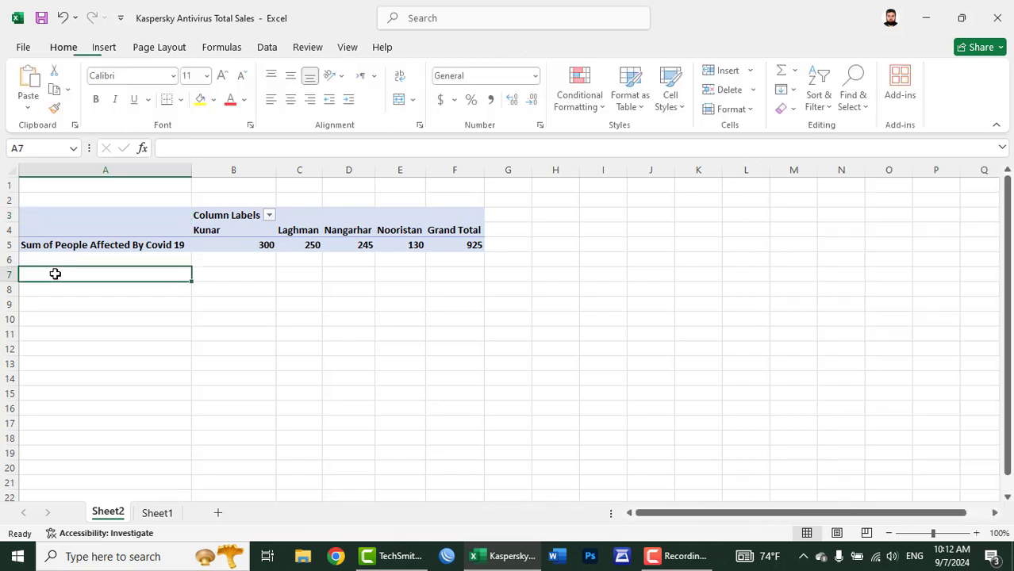
pyautogui.click(101, 50)
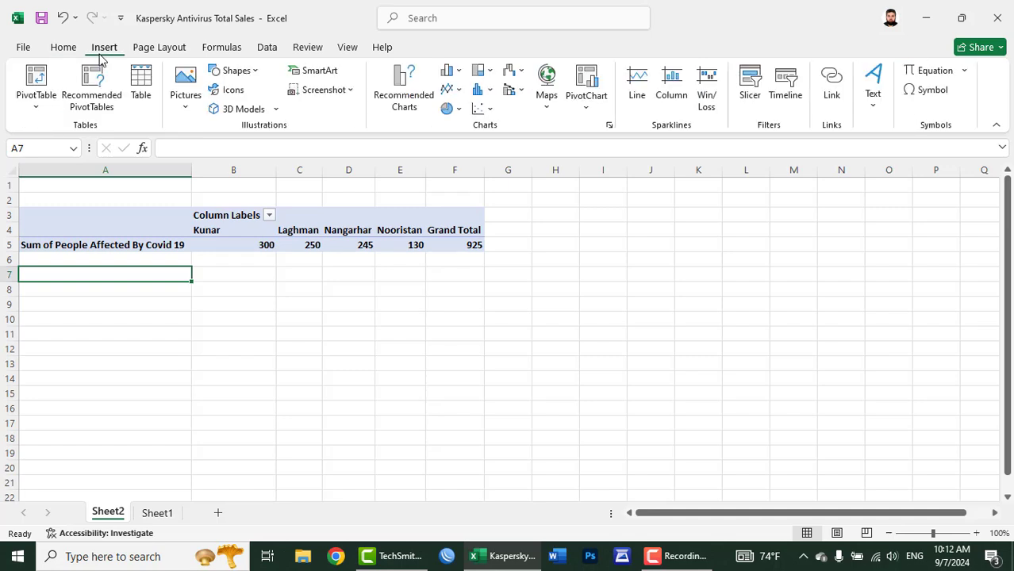
pyautogui.click(48, 111)
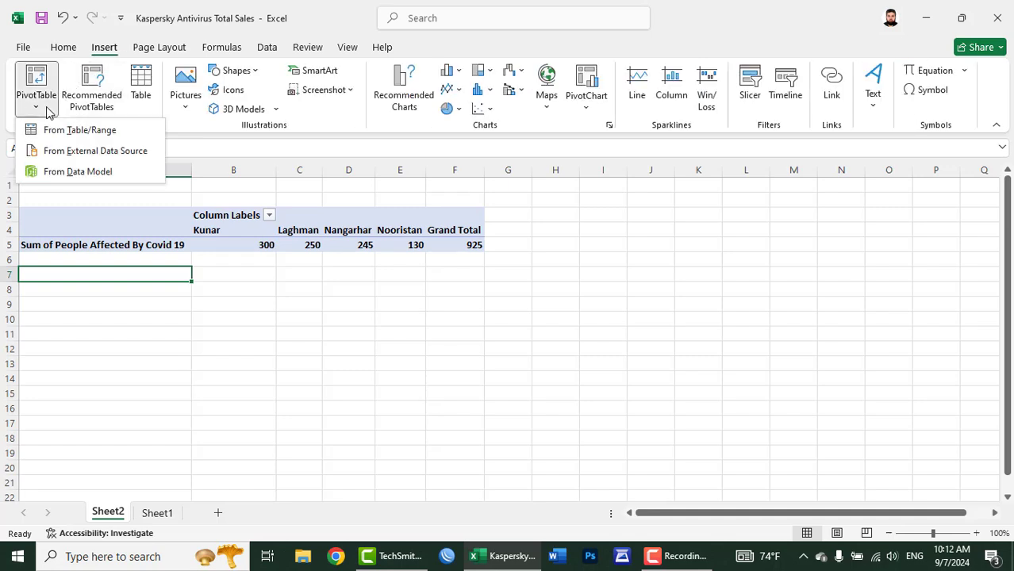
pyautogui.click(57, 152)
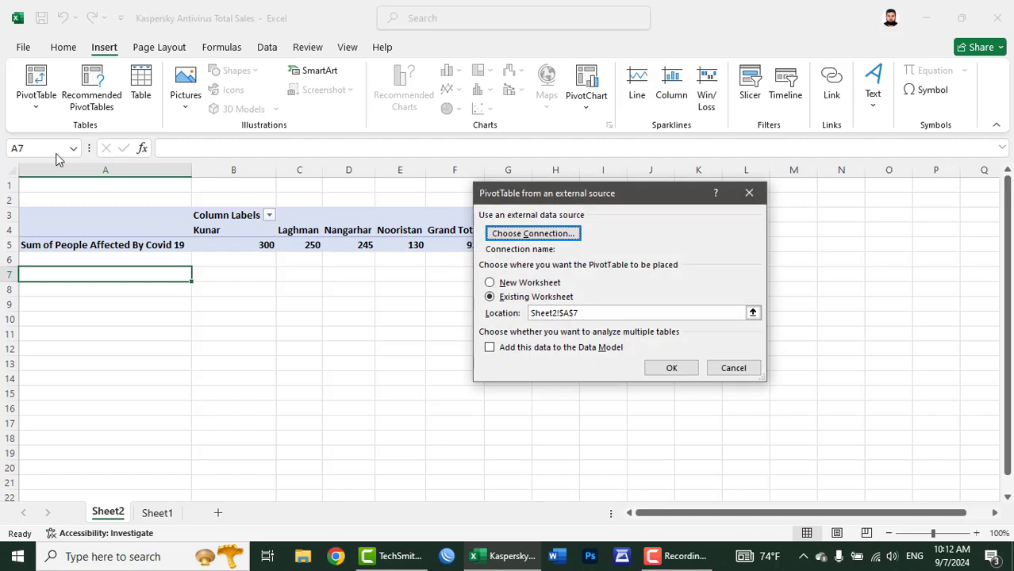
pyautogui.click(506, 236)
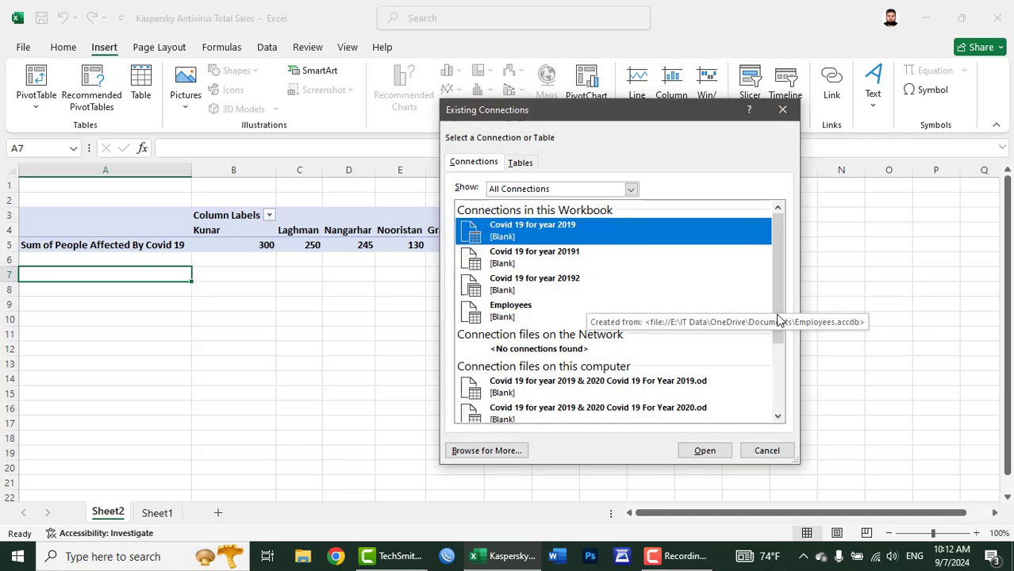
pyautogui.click(499, 456)
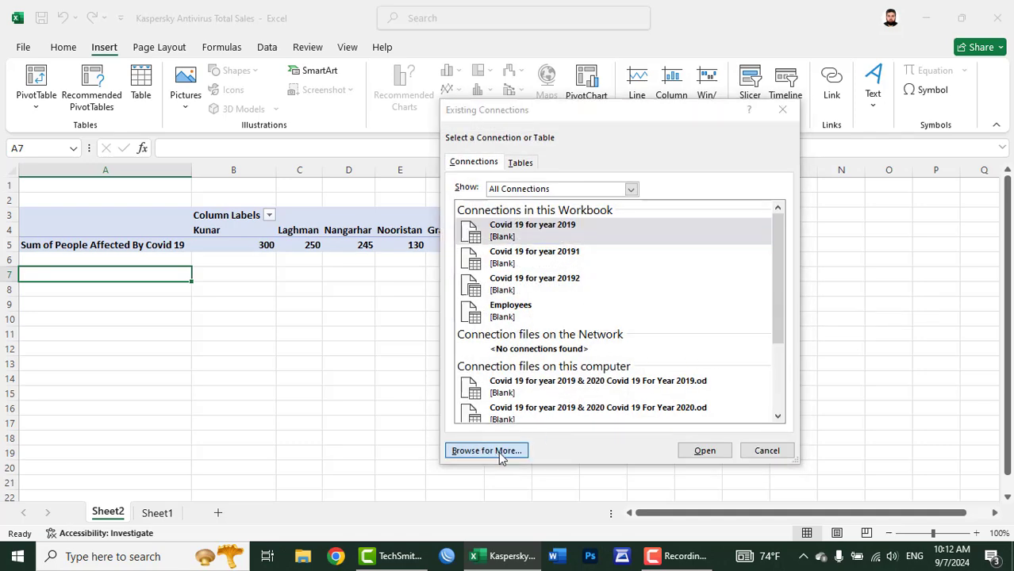
pyautogui.click(514, 265)
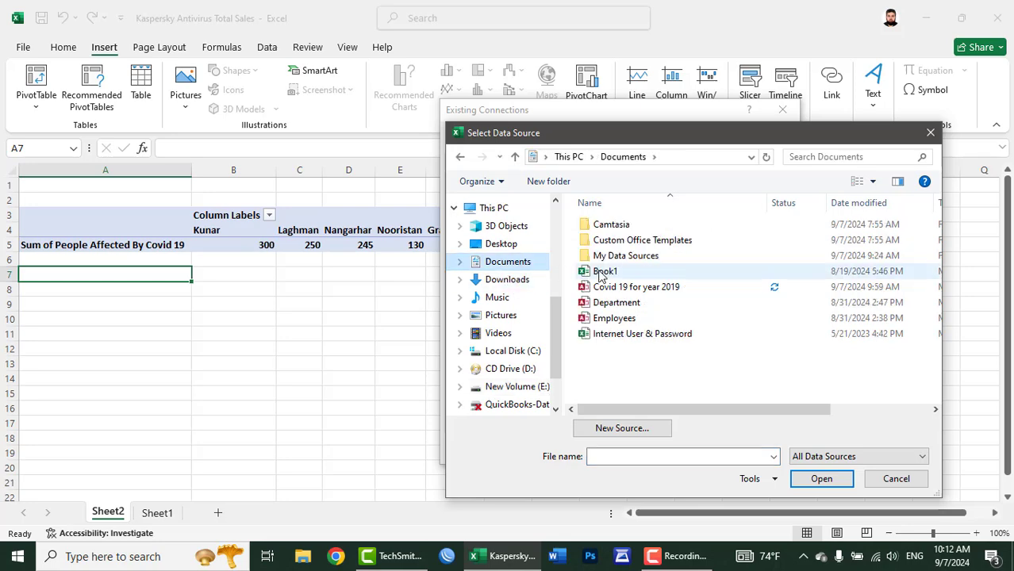
pyautogui.click(608, 288)
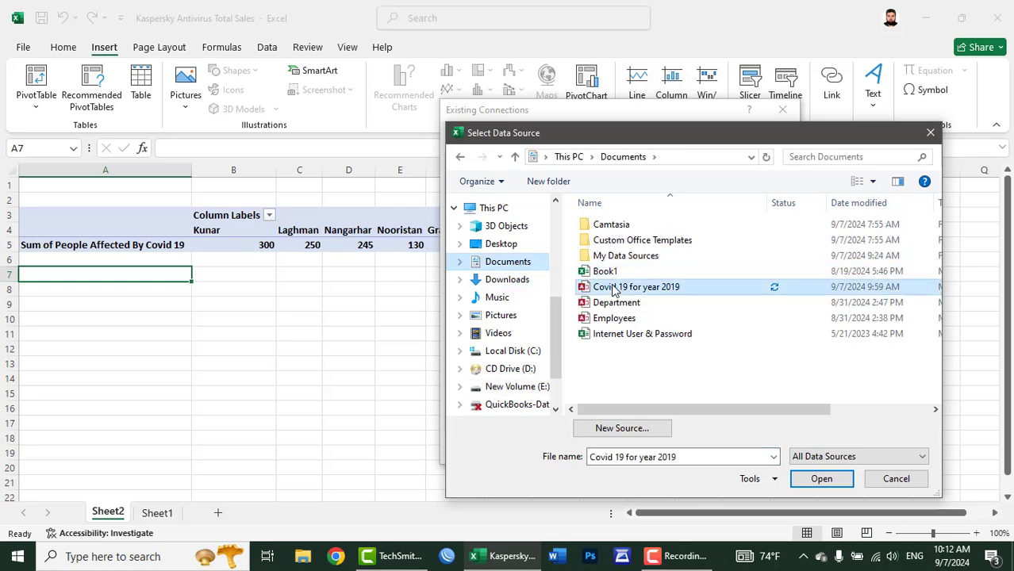
pyautogui.click(822, 480)
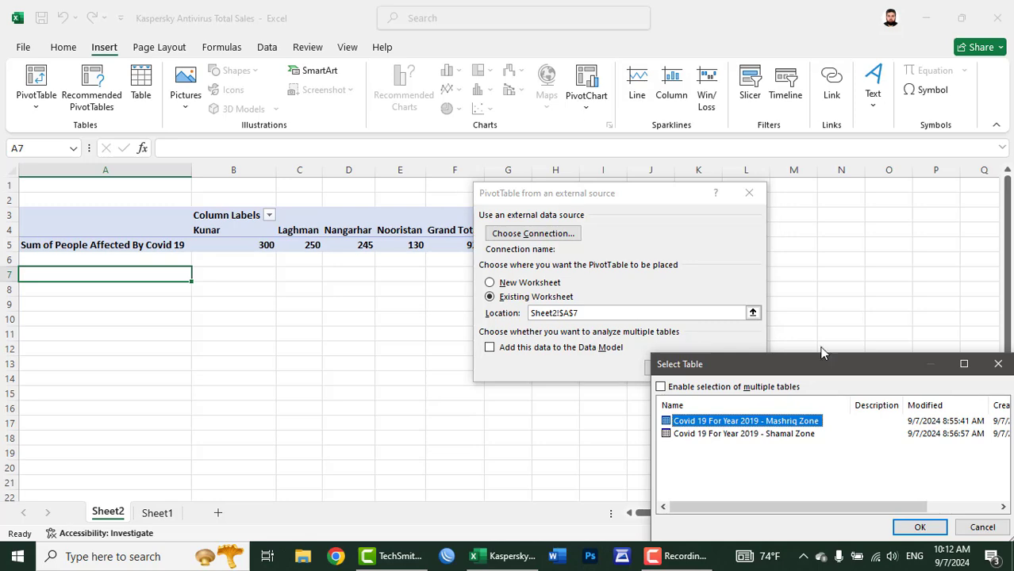
# Step: Use the Shamal Zone table, add it to the Data Model, and place the pivot at A7
pyautogui.moveTo(811, 361); pyautogui.dragTo(245, 314)
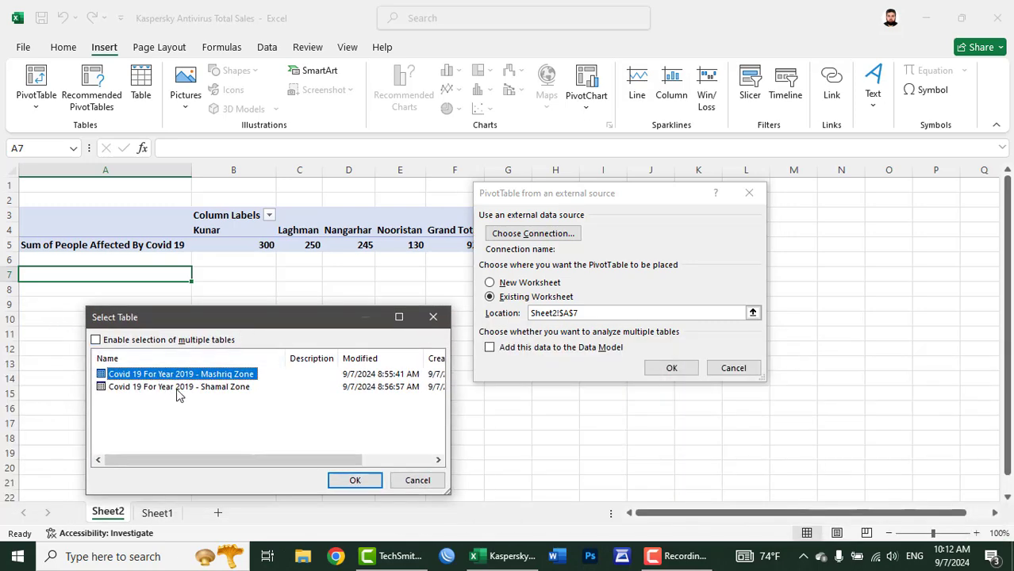
pyautogui.click(220, 388)
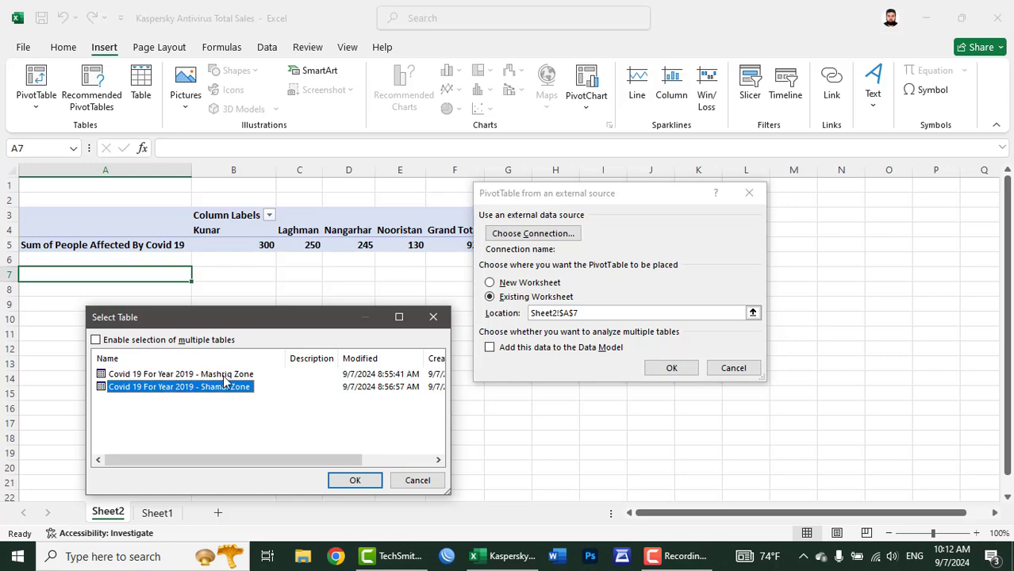
pyautogui.click(351, 481)
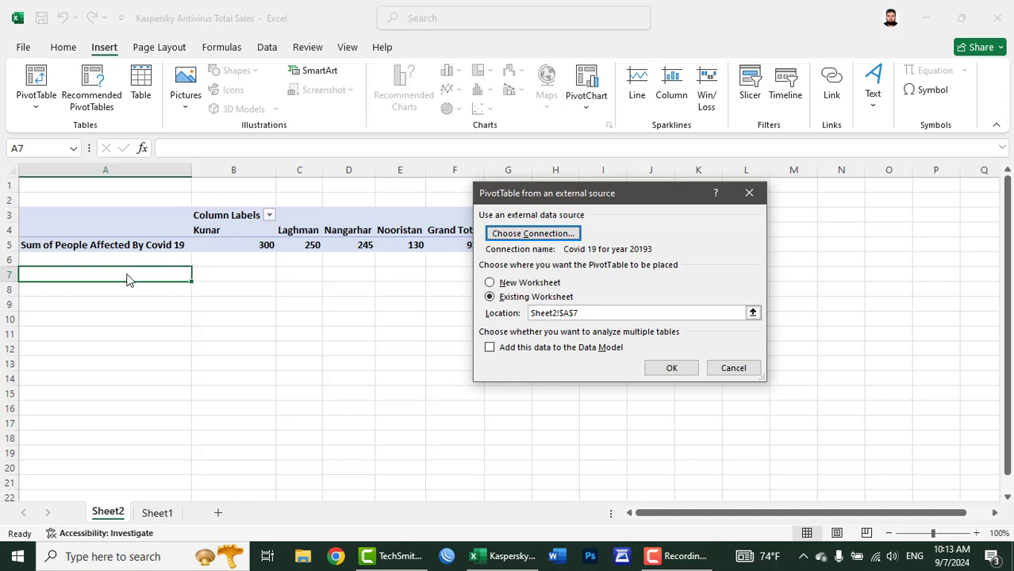
pyautogui.click(551, 349)
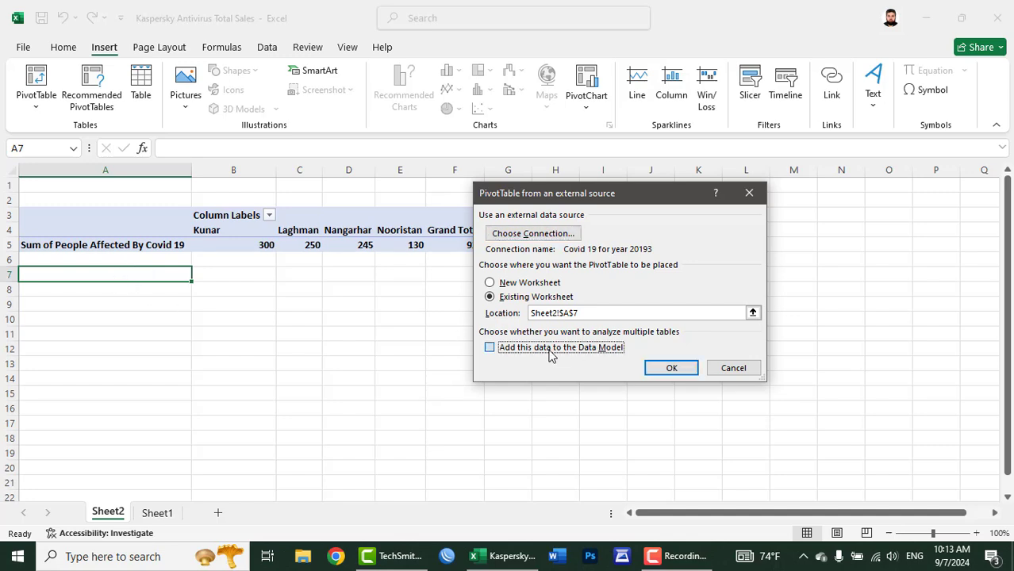
pyautogui.click(671, 369)
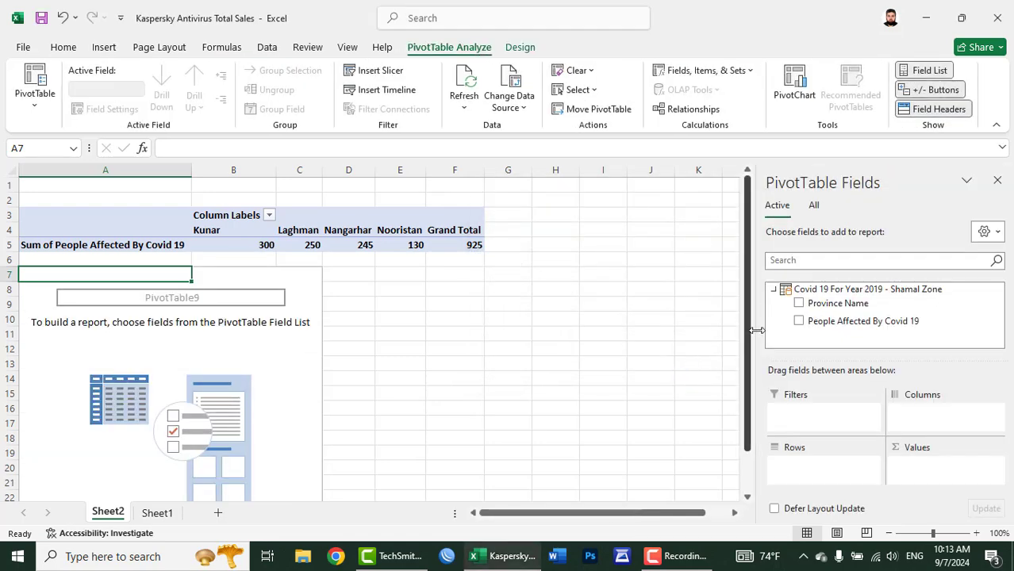
# Step: Add Province Name rows and summed People Affected By Covid 19 to the new pivot
pyautogui.click(800, 305)
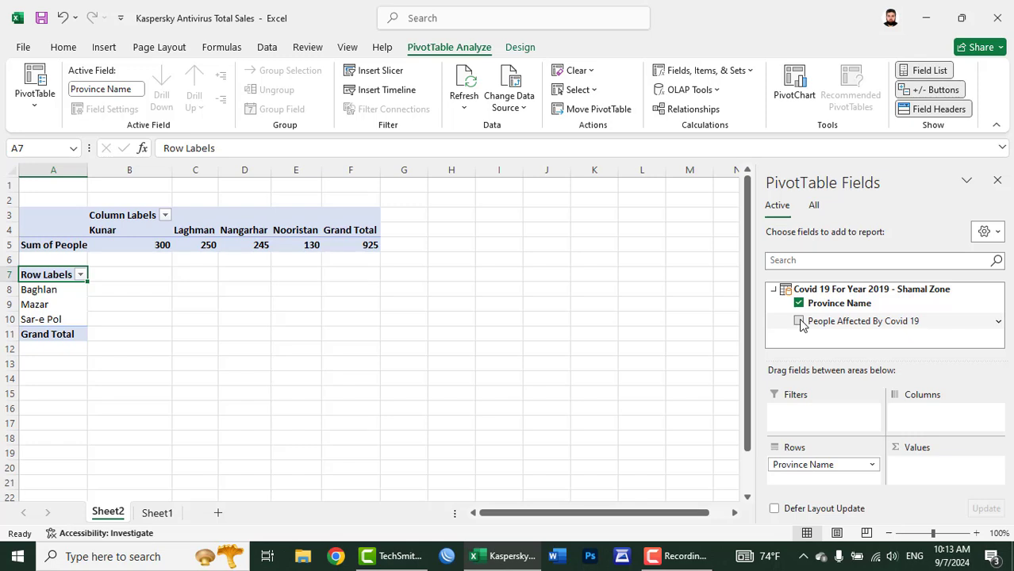
pyautogui.click(799, 322)
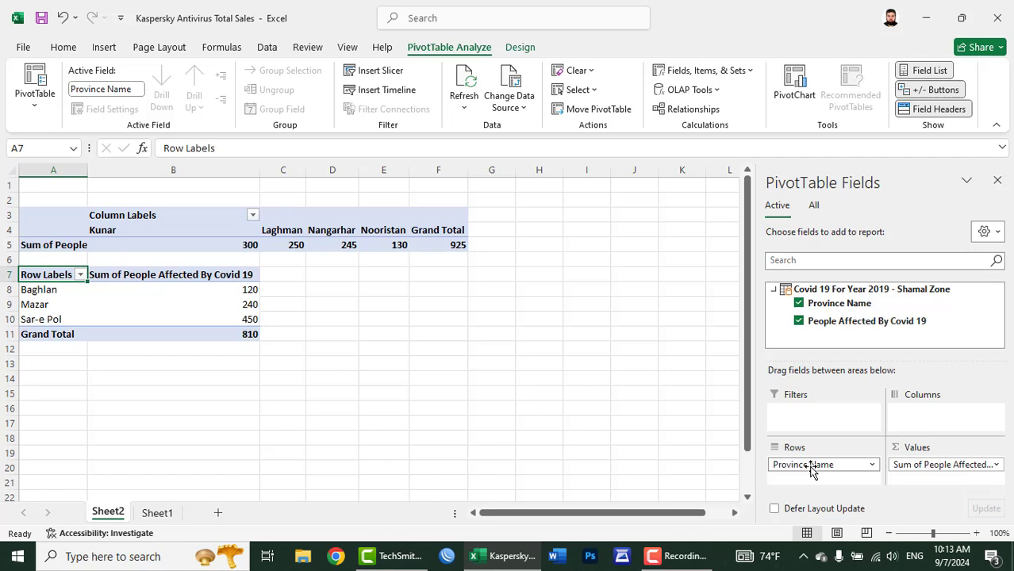
pyautogui.moveTo(809, 465); pyautogui.dragTo(918, 419)
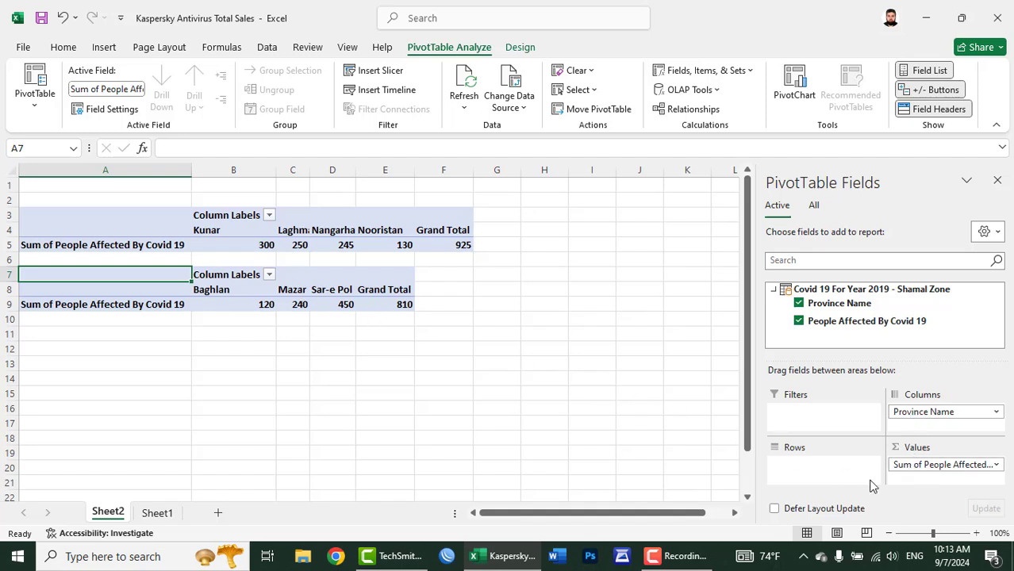
pyautogui.moveTo(911, 423); pyautogui.dragTo(814, 468)
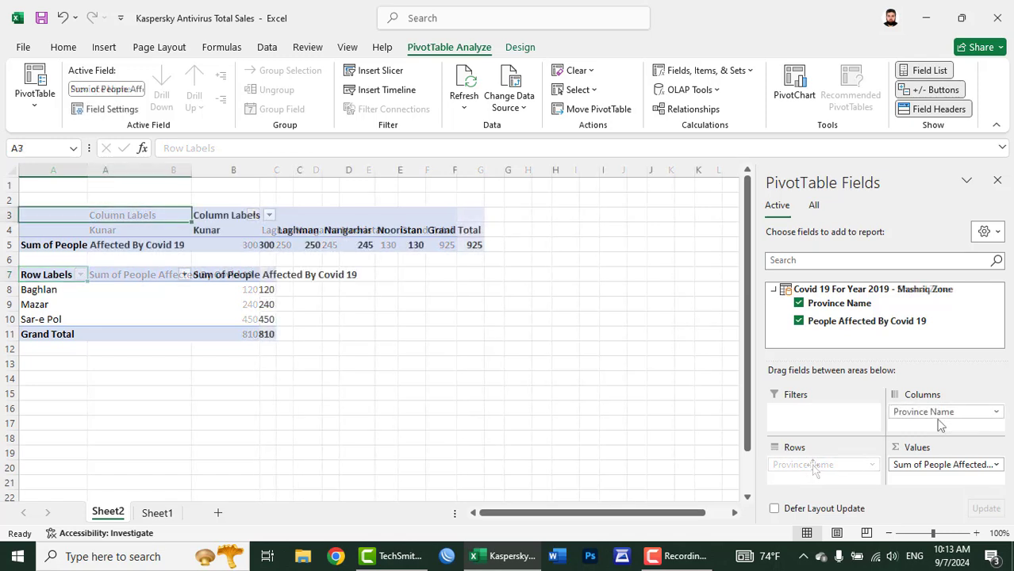
# Step: Close the PivotTable field list and autofit column B to its header
pyautogui.click(230, 248)
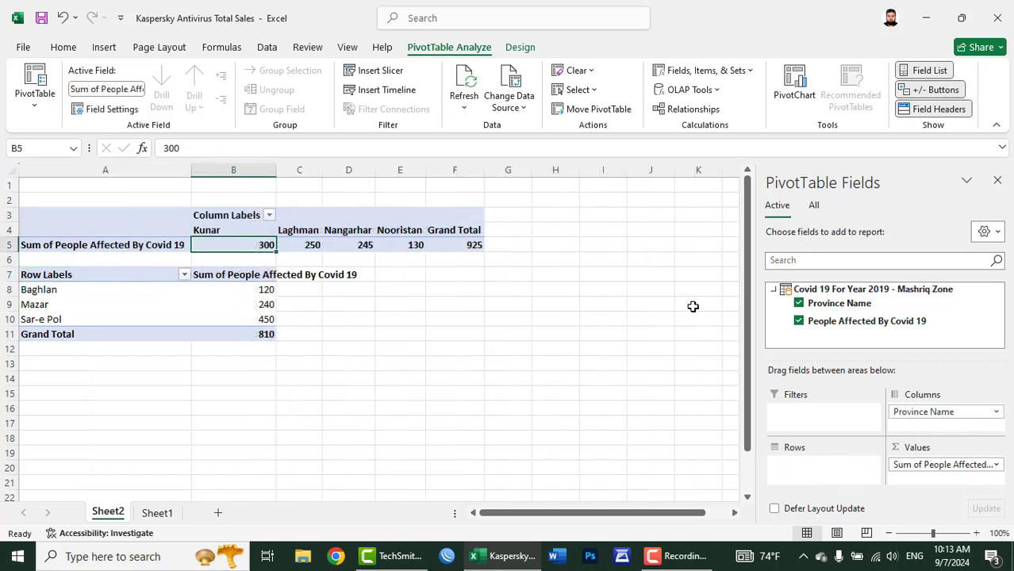
pyautogui.click(997, 181)
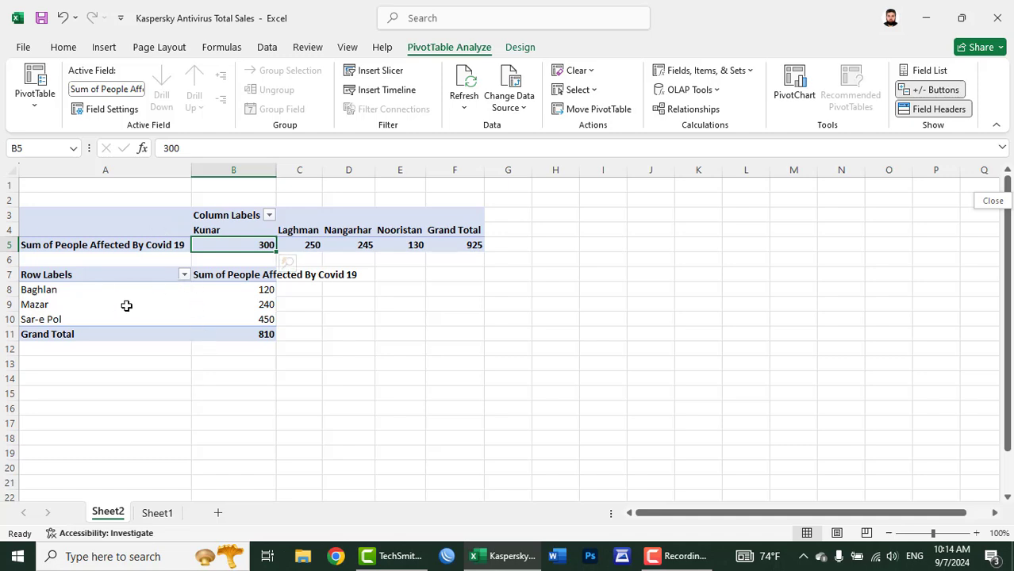
pyautogui.click(127, 305)
pyautogui.doubleClick(277, 168)
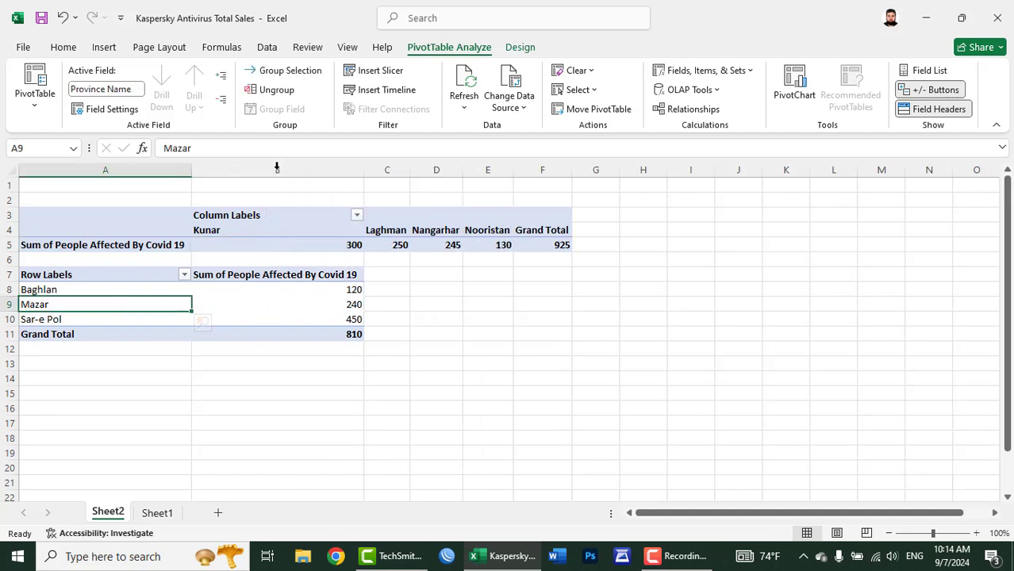
pyautogui.click(274, 293)
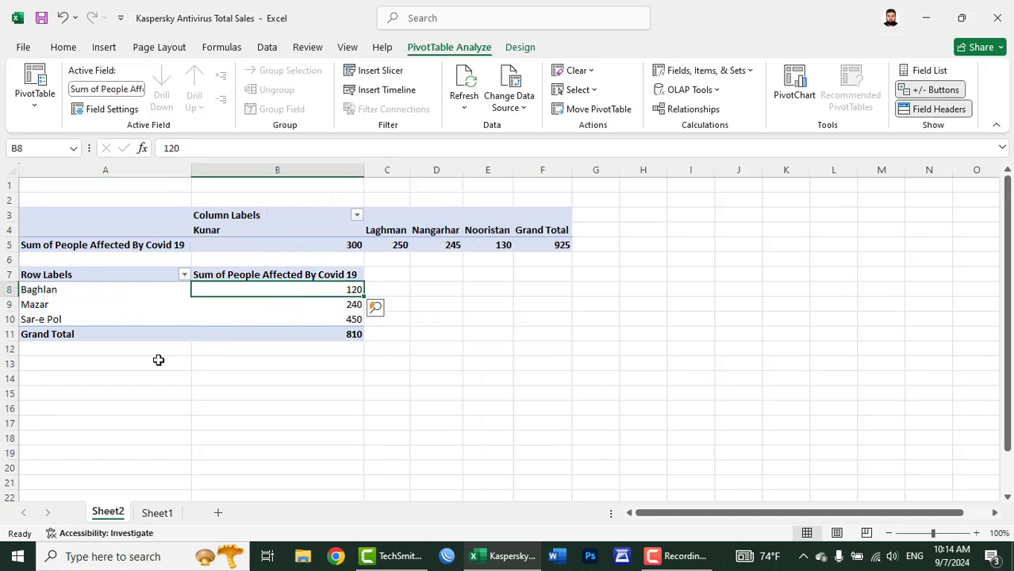
pyautogui.click(74, 357)
# Step: Create a PivotTable from the Data Model on a new worksheet, Sheet3
pyautogui.click(104, 47)
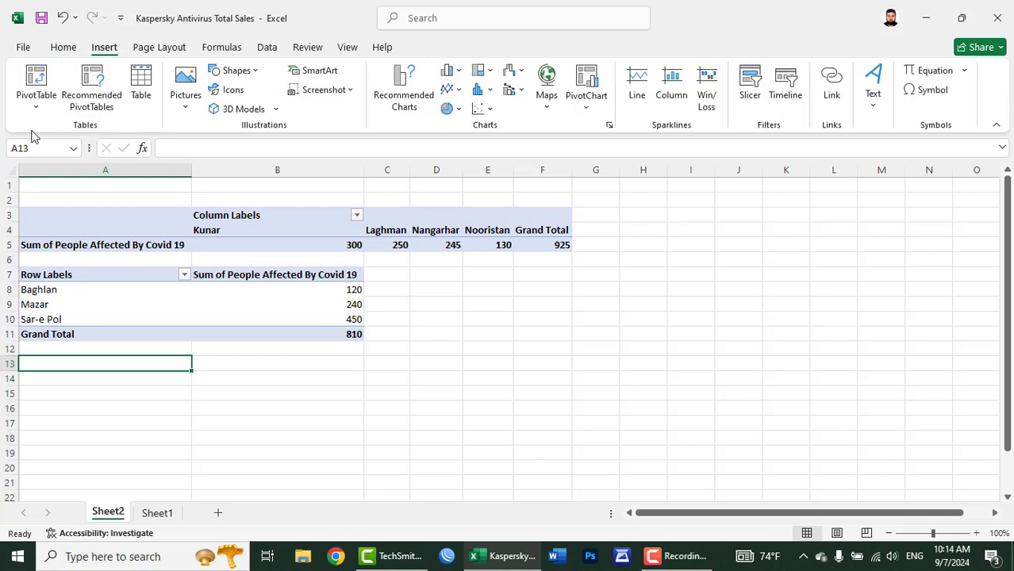
pyautogui.click(35, 107)
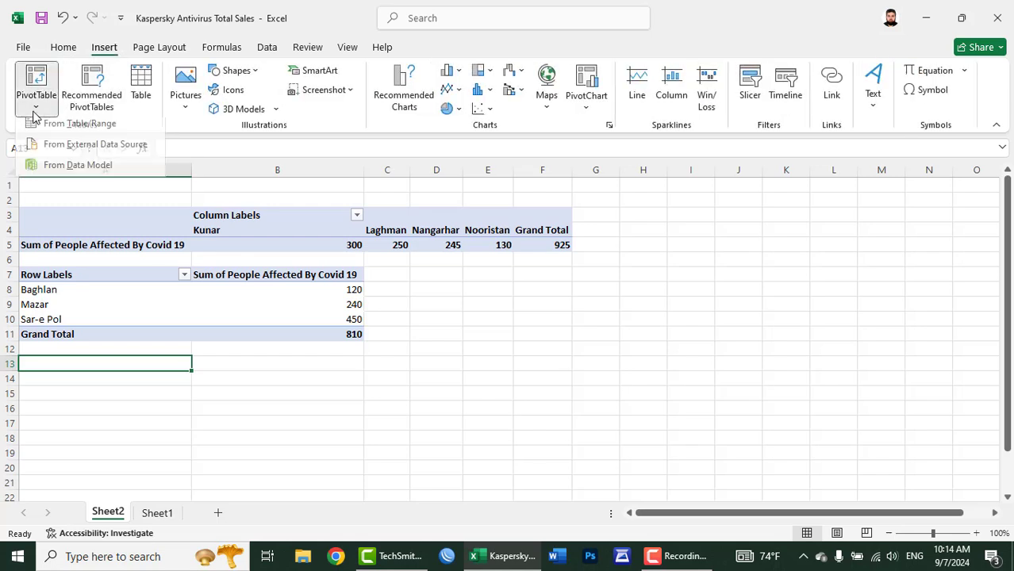
pyautogui.click(78, 171)
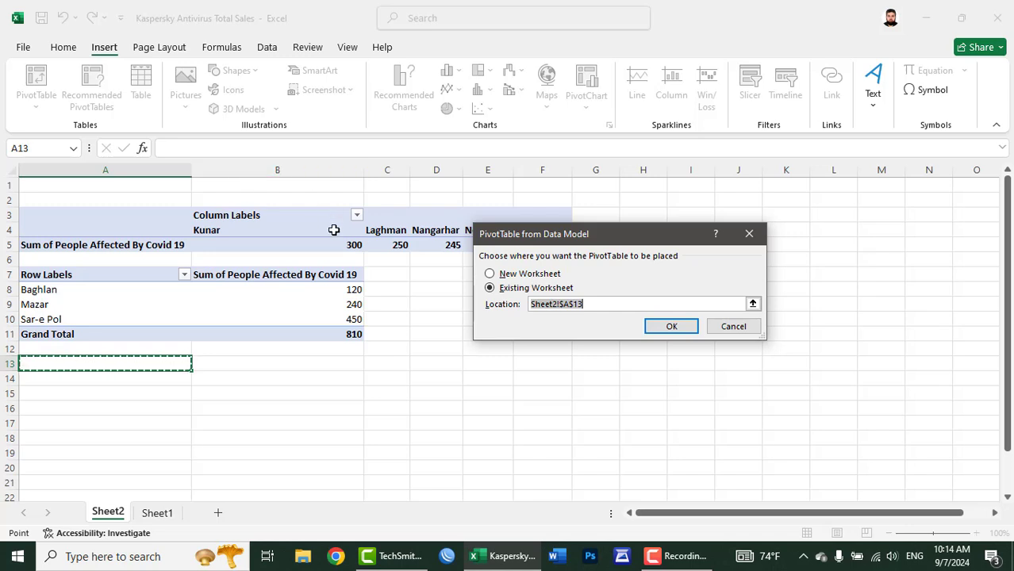
pyautogui.click(509, 277)
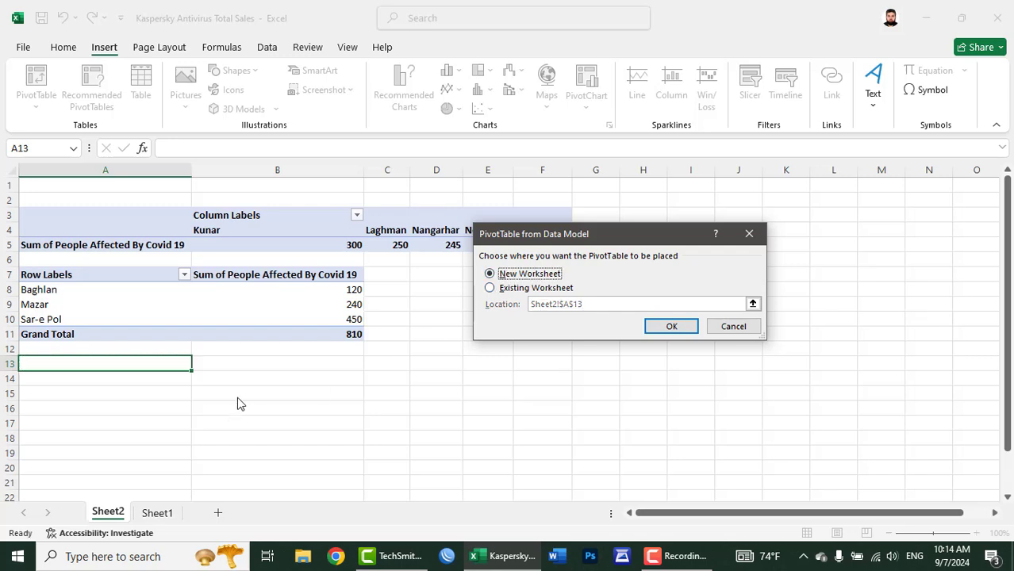
pyautogui.click(682, 330)
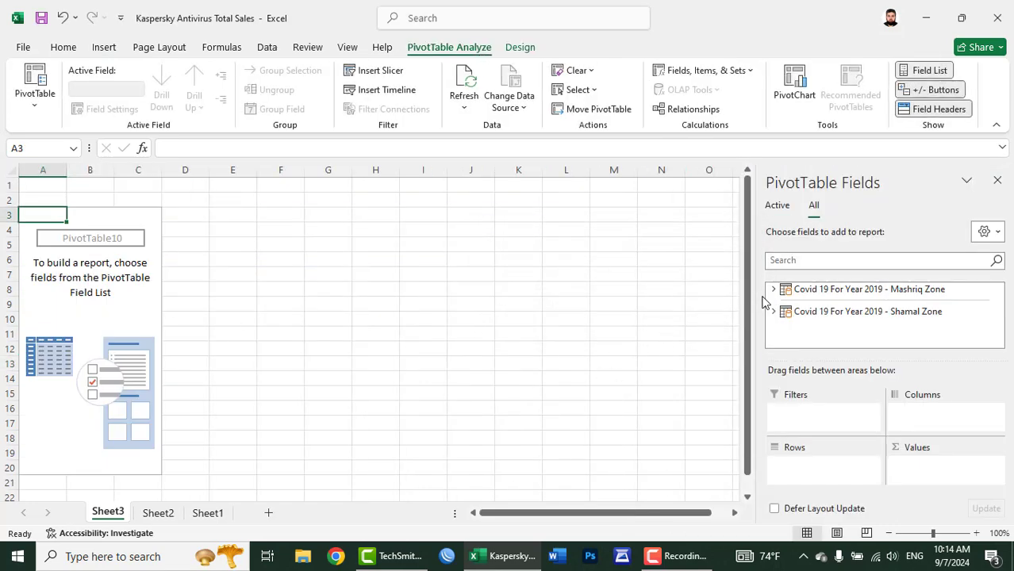
# Step: Expand both zone tables and place Mashriq Zone Province Name in the Columns area
pyautogui.click(773, 290)
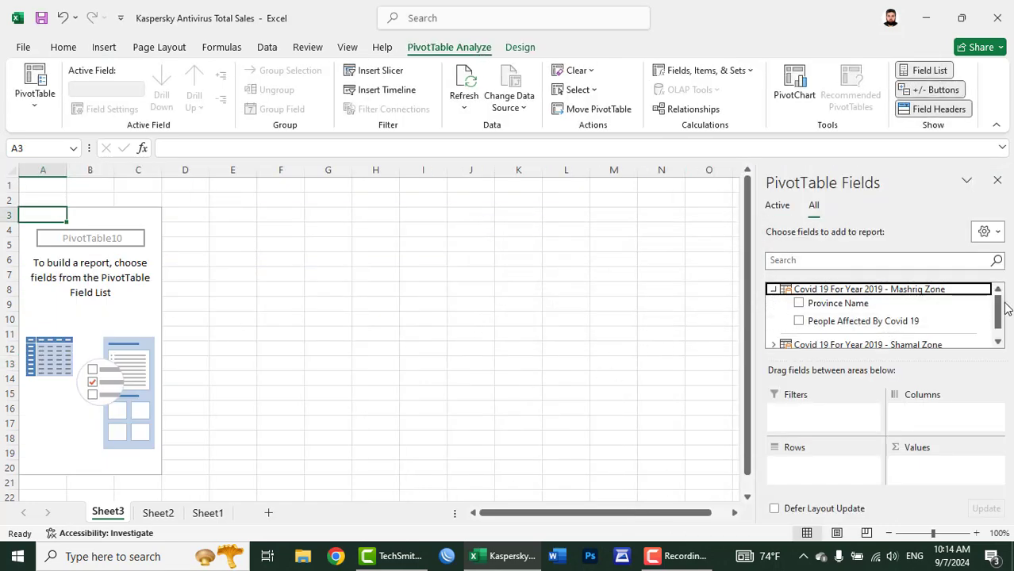
pyautogui.scroll(-1, 1006, 308)
pyautogui.click(773, 331)
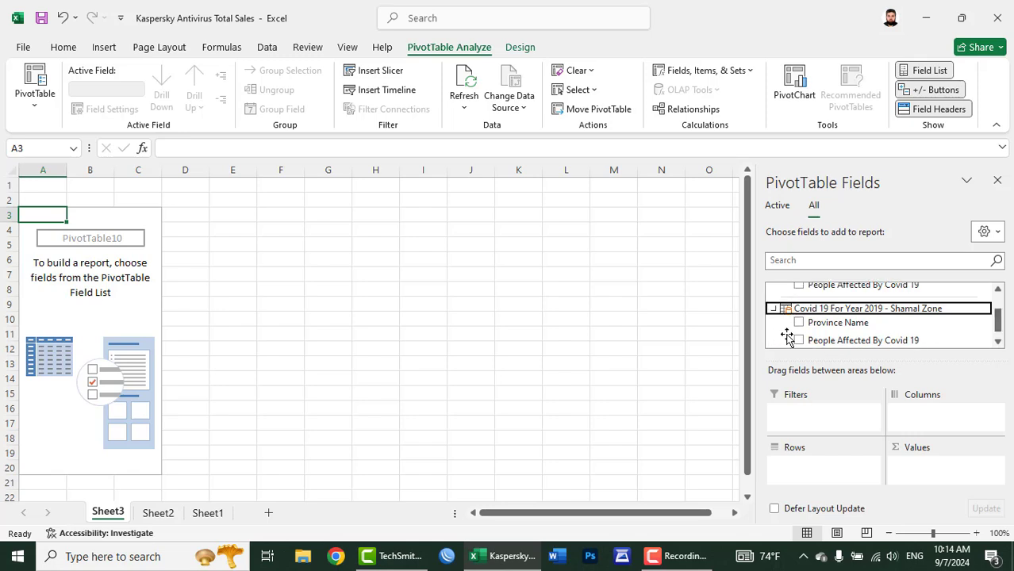
pyautogui.moveTo(1002, 321); pyautogui.dragTo(1003, 302)
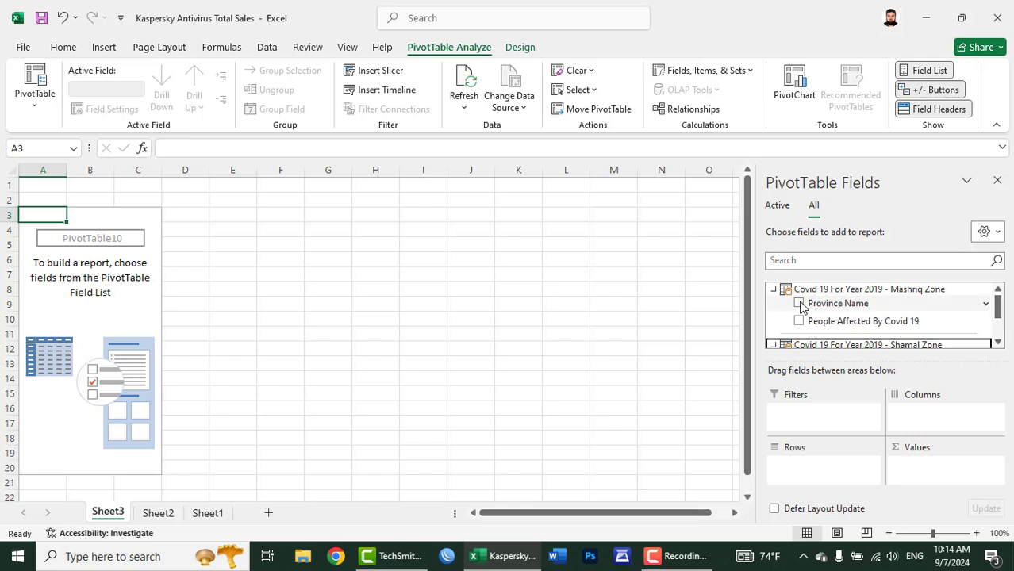
pyautogui.moveTo(801, 308); pyautogui.dragTo(835, 481)
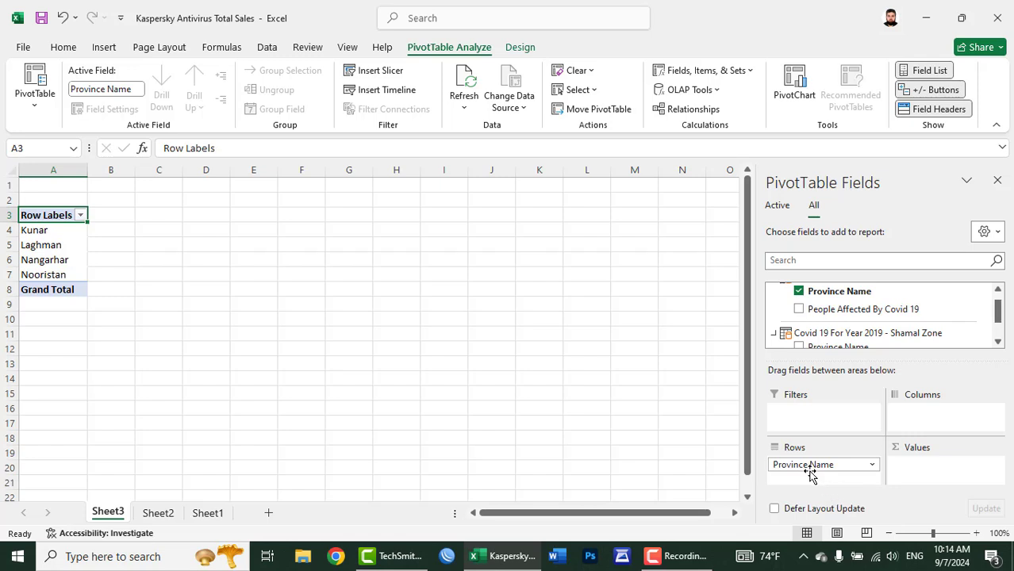
pyautogui.moveTo(809, 467); pyautogui.dragTo(910, 426)
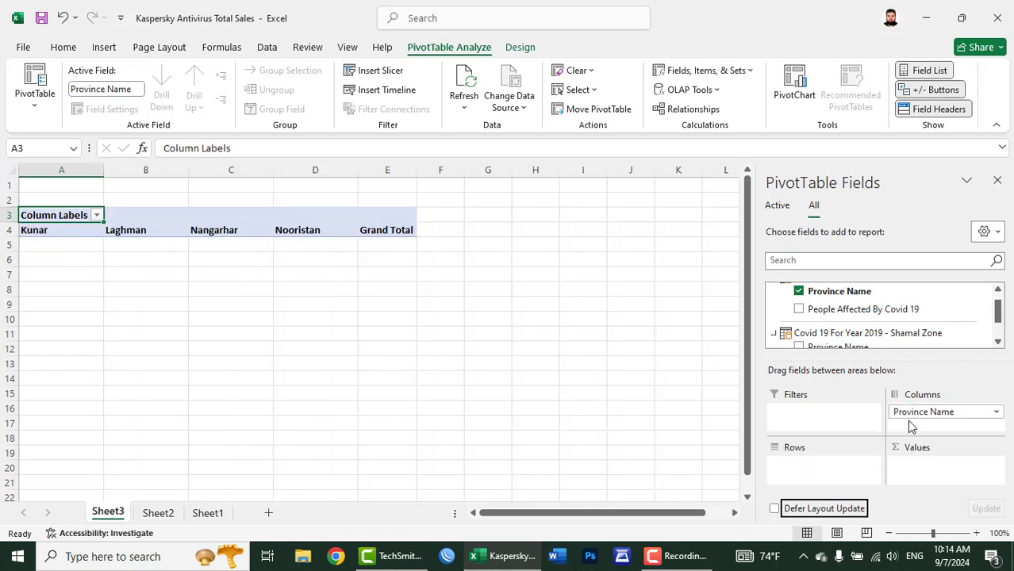
# Step: Add then remove People Affected By Covid 19, and remove Province Name, emptying the pivot
pyautogui.scroll(-2, 996, 341)
pyautogui.scroll(3, 936, 318)
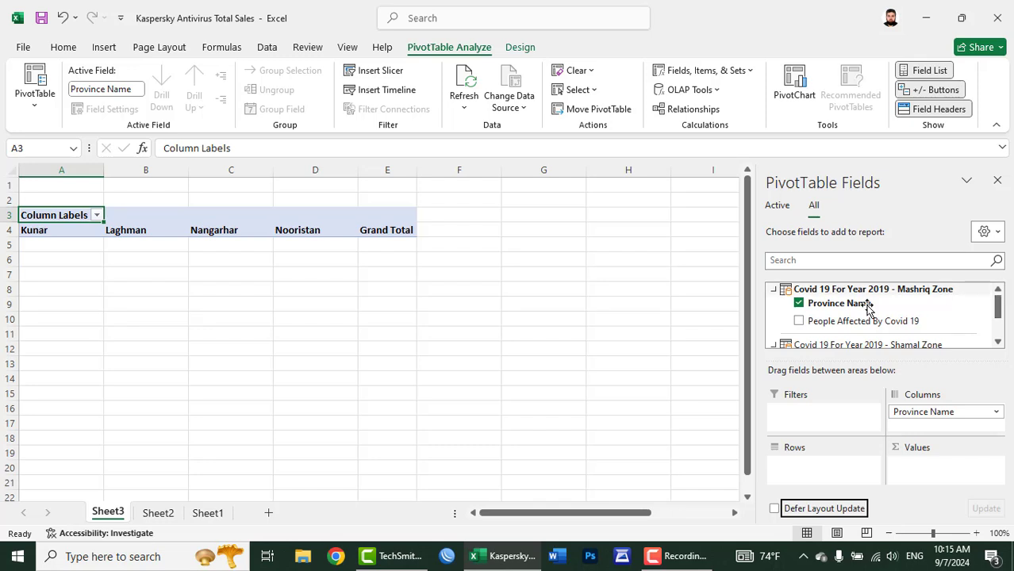
pyautogui.scroll(-2, 960, 314)
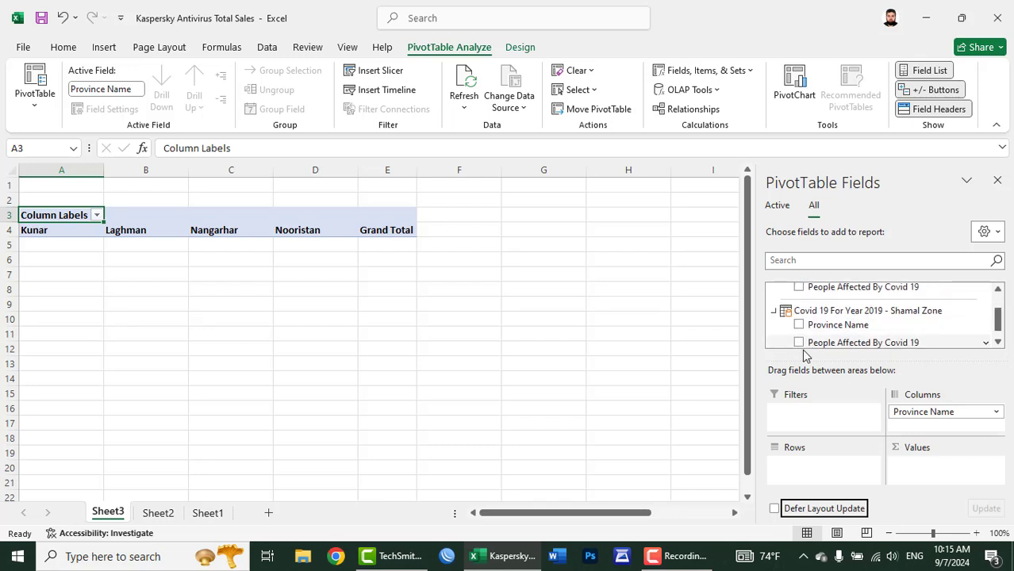
pyautogui.moveTo(998, 325); pyautogui.dragTo(998, 311)
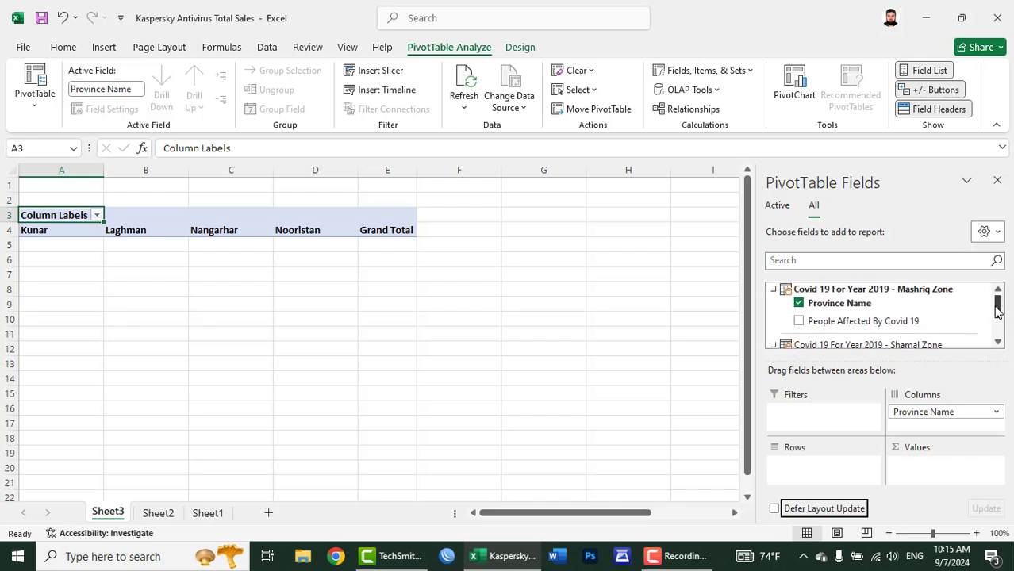
pyautogui.click(799, 321)
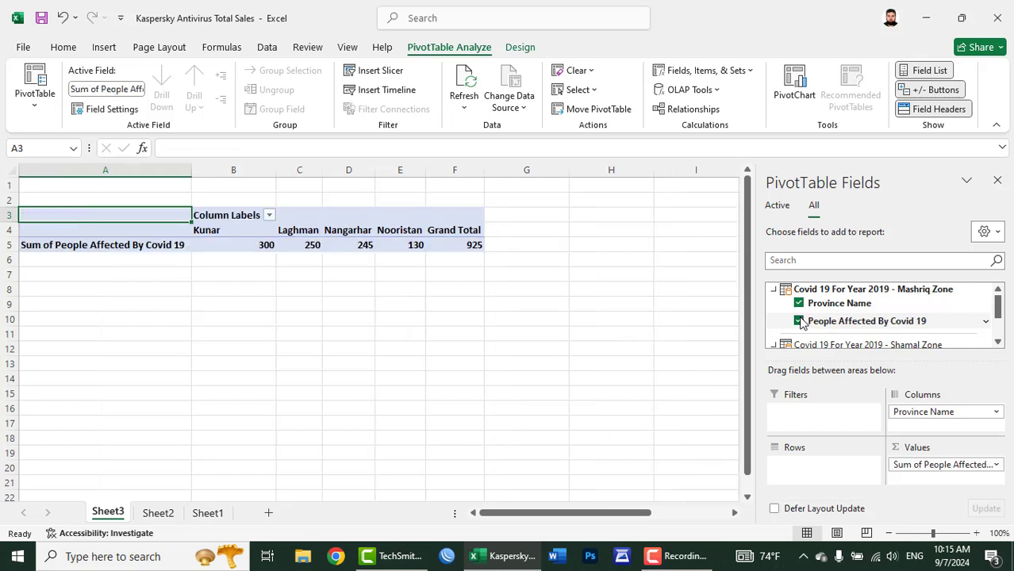
pyautogui.click(799, 321)
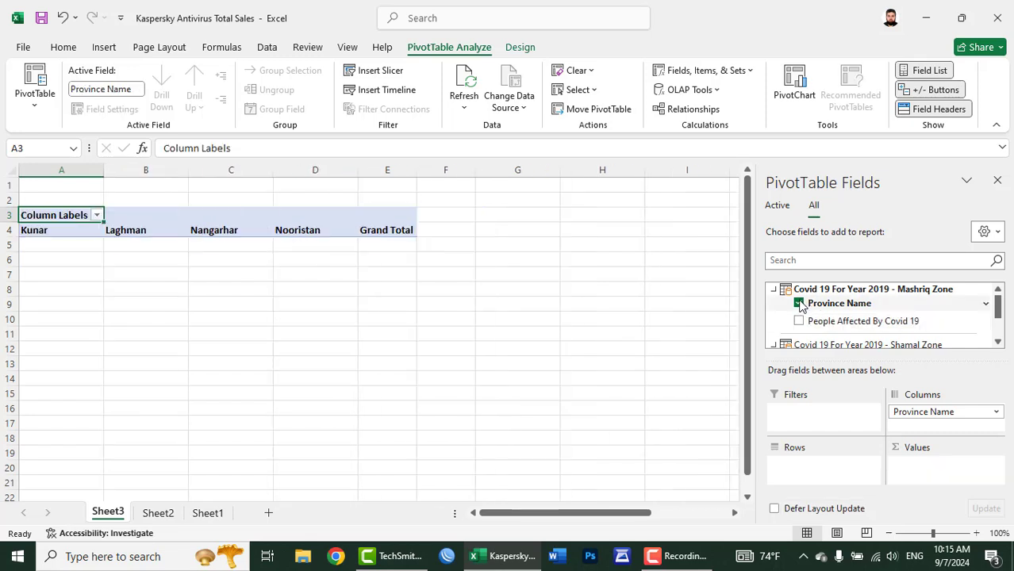
pyautogui.click(799, 304)
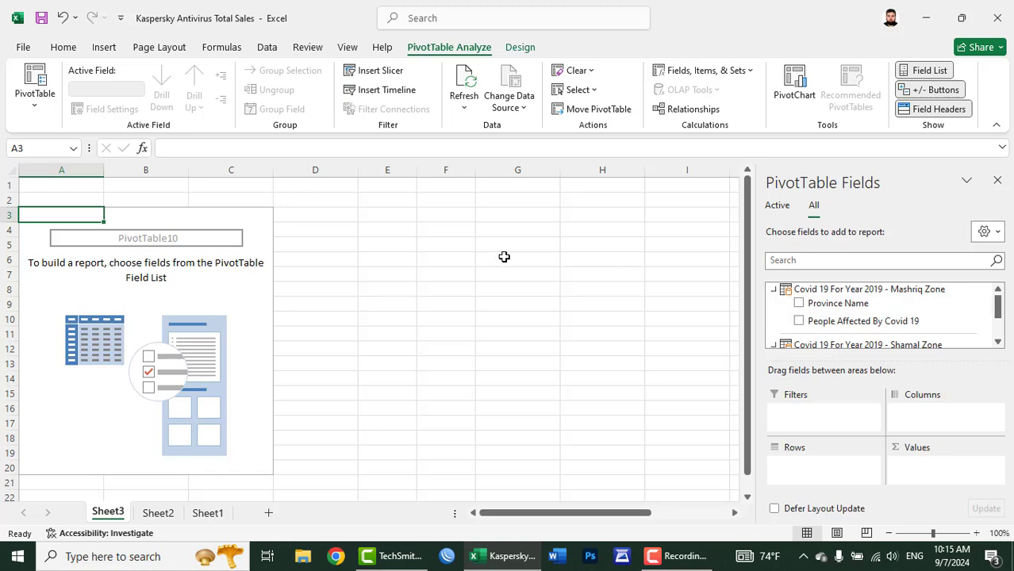
pyautogui.click(388, 225)
# Step: Check the PivotTable source choices without using them, then return to Sheet2's two Covid pivots
pyautogui.click(104, 47)
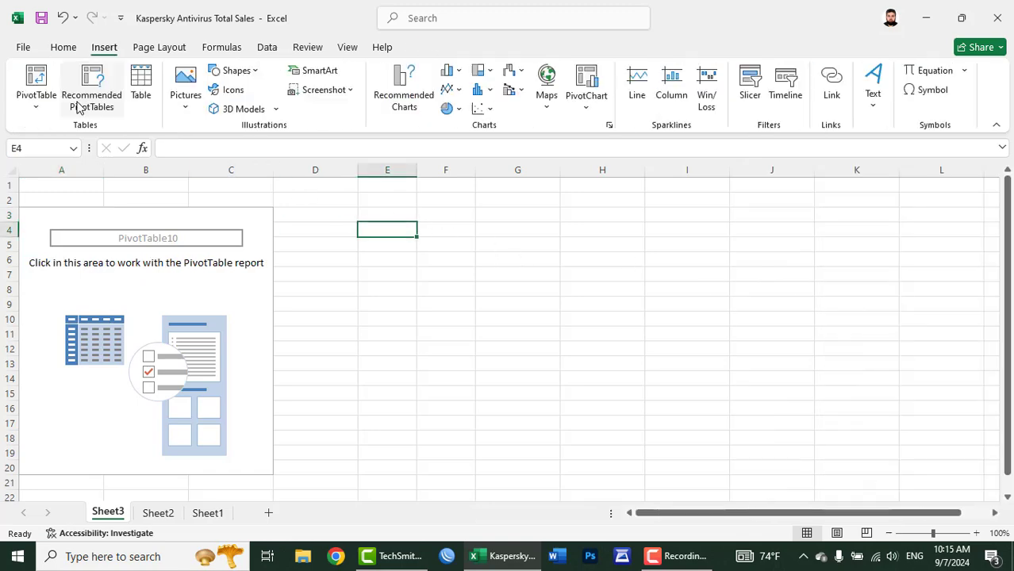
pyautogui.click(37, 102)
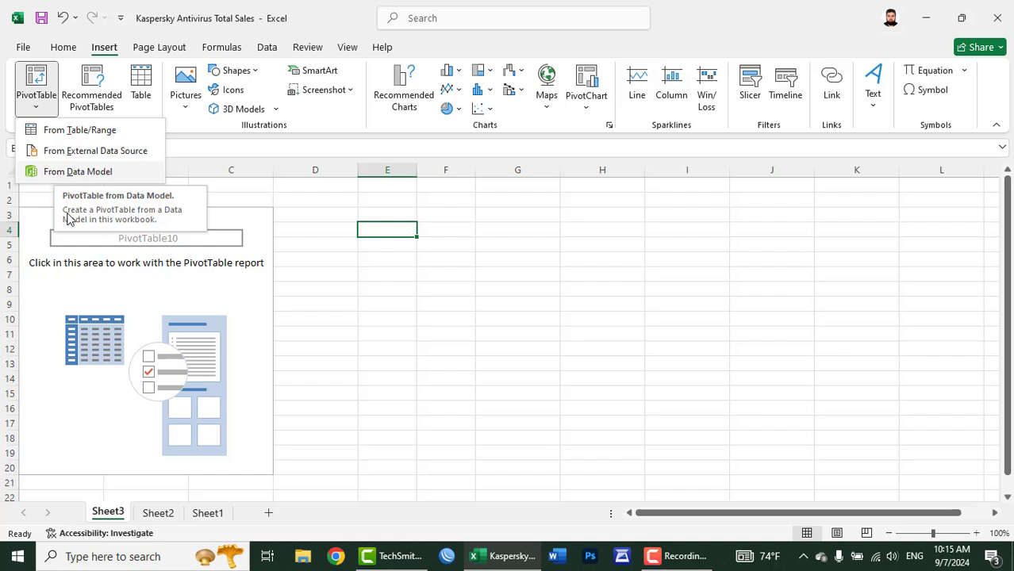
pyautogui.click(326, 324)
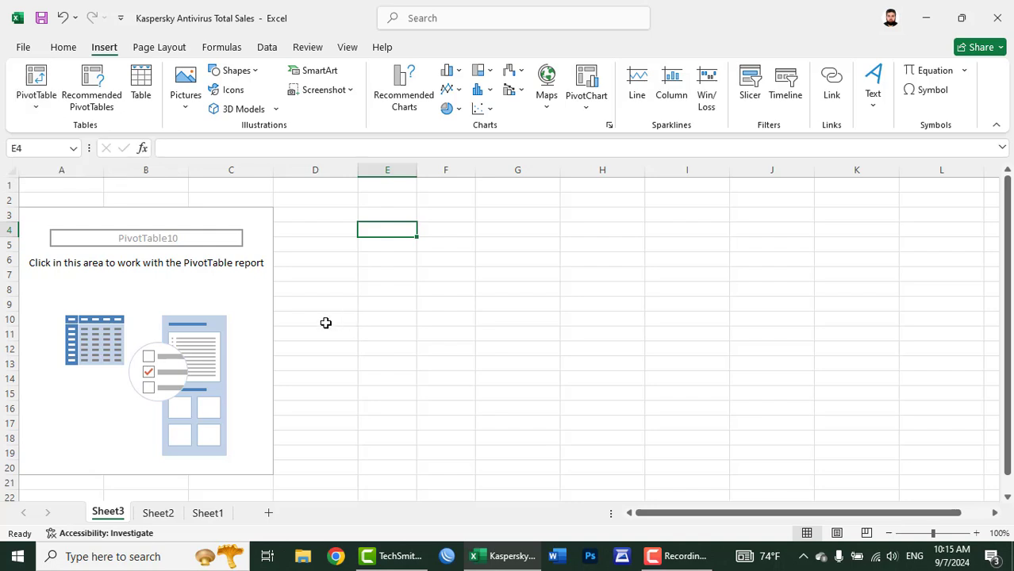
pyautogui.click(158, 515)
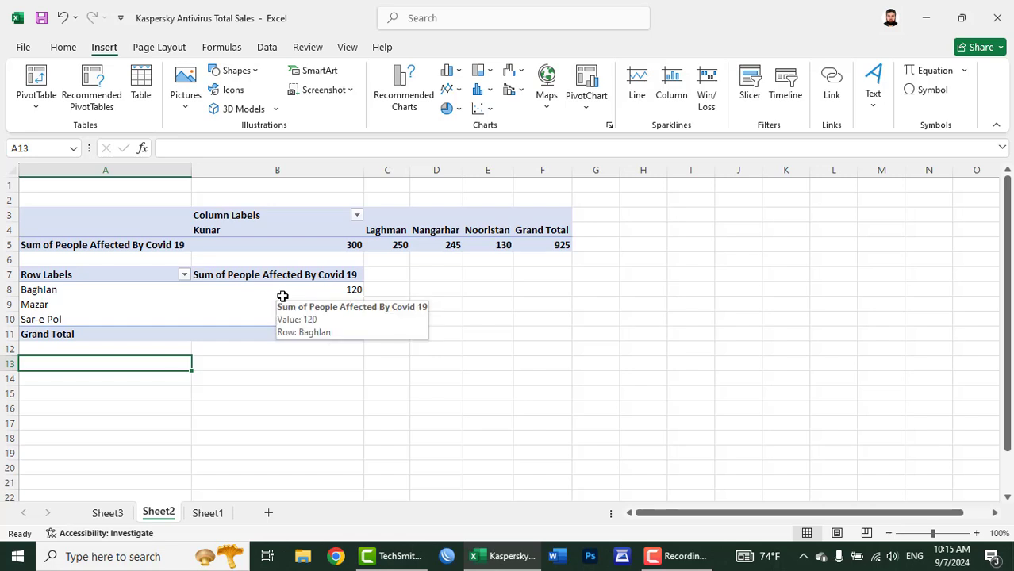
# Step: Delete Sheet2 and Sheet3, confirming each permanent deletion
pyautogui.rightClick(159, 514)
pyautogui.click(194, 330)
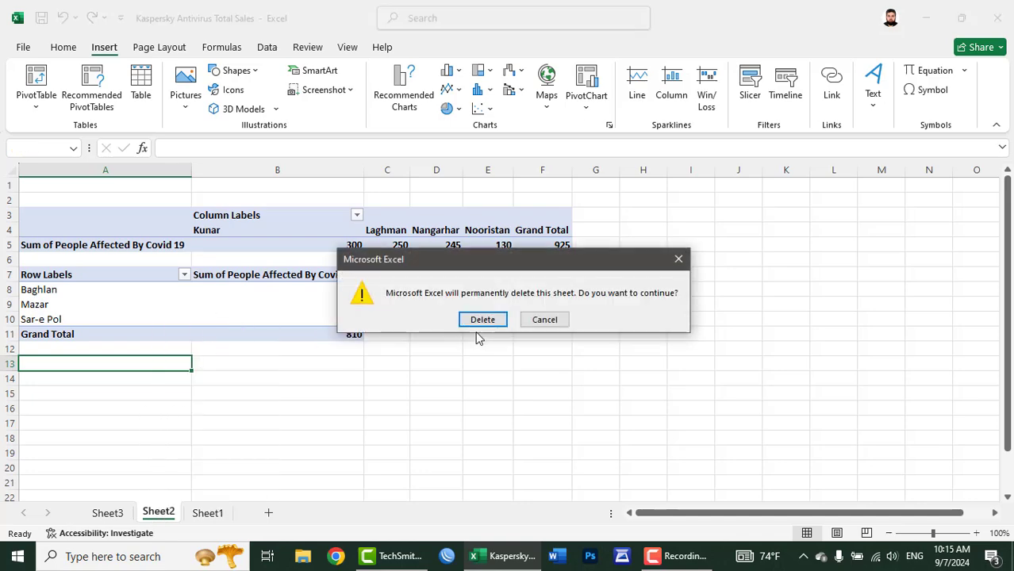
pyautogui.click(483, 319)
pyautogui.click(107, 514)
pyautogui.rightClick(107, 514)
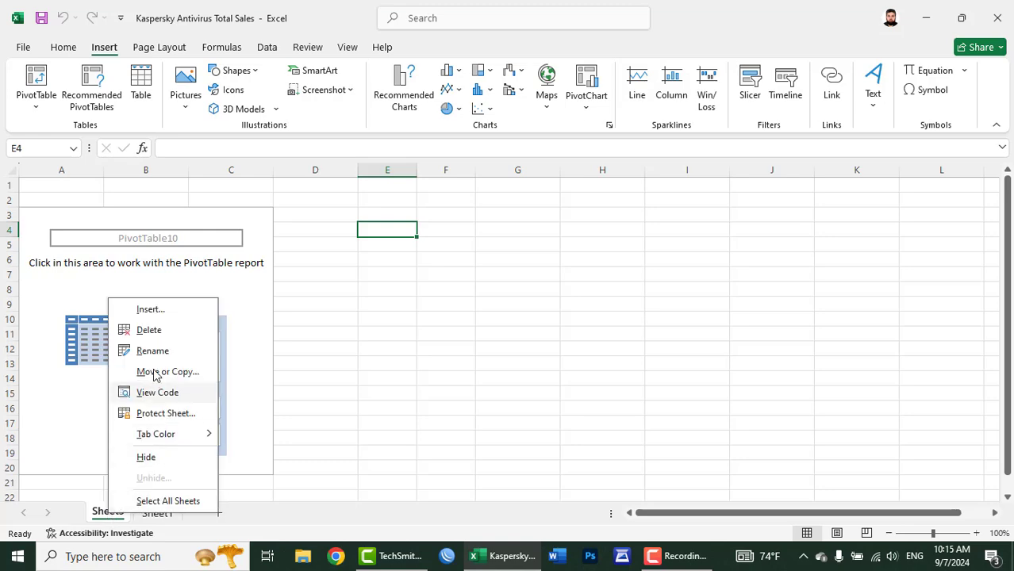
pyautogui.click(155, 330)
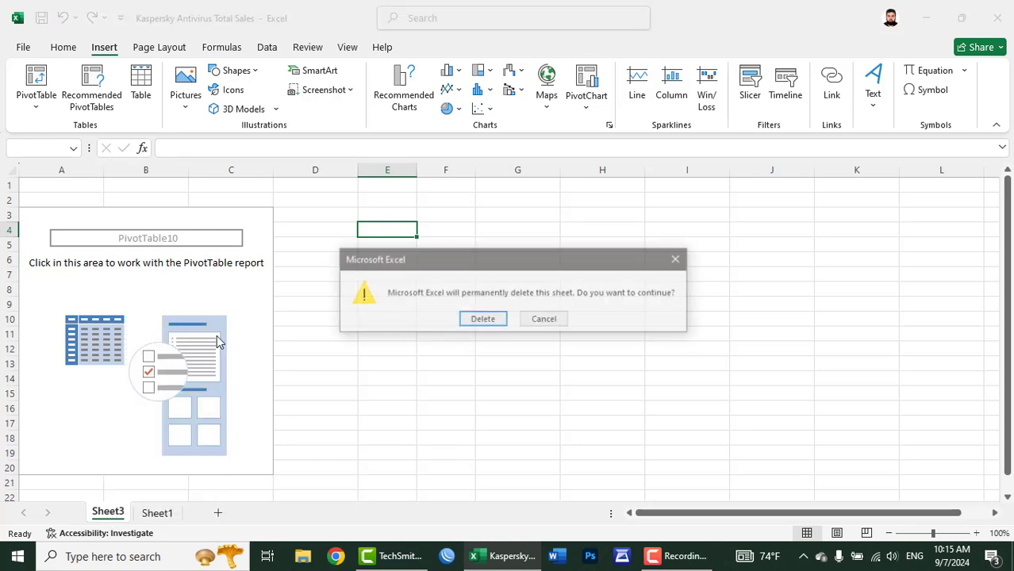
pyautogui.click(486, 319)
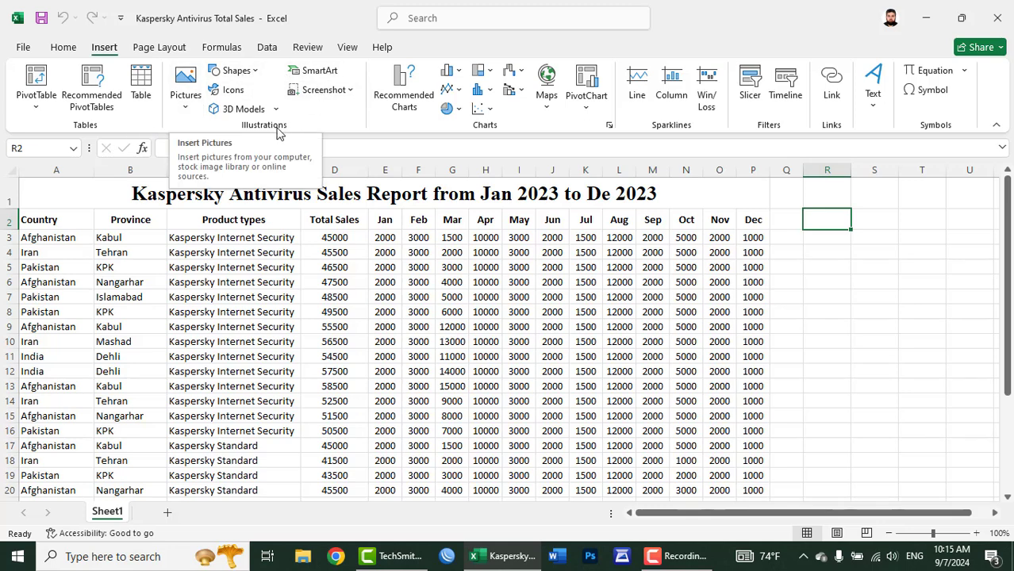
# Step: Insert Picture1 from this device's Pictures folder and nudge it beside the sales report
pyautogui.click(185, 111)
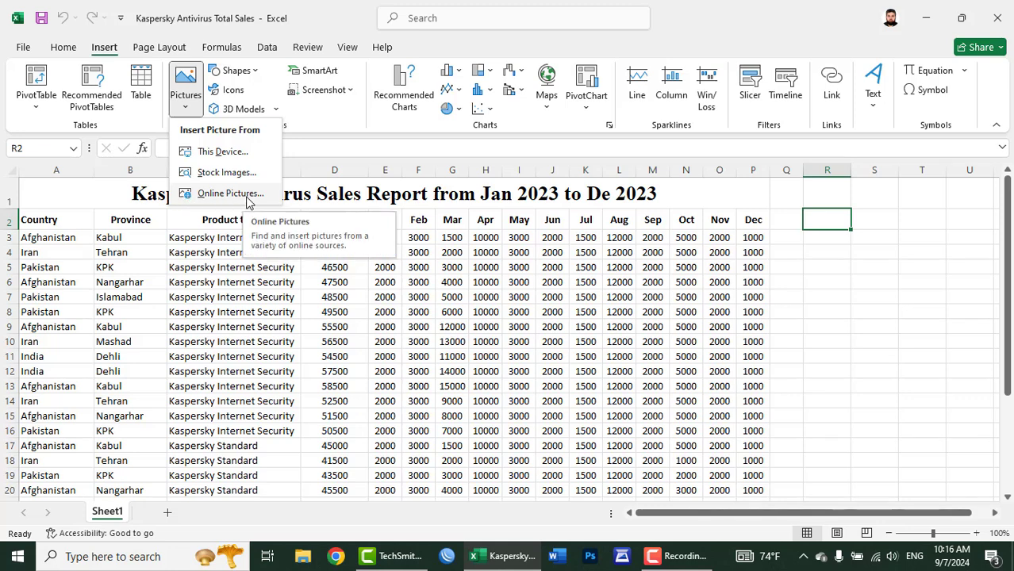
pyautogui.click(226, 153)
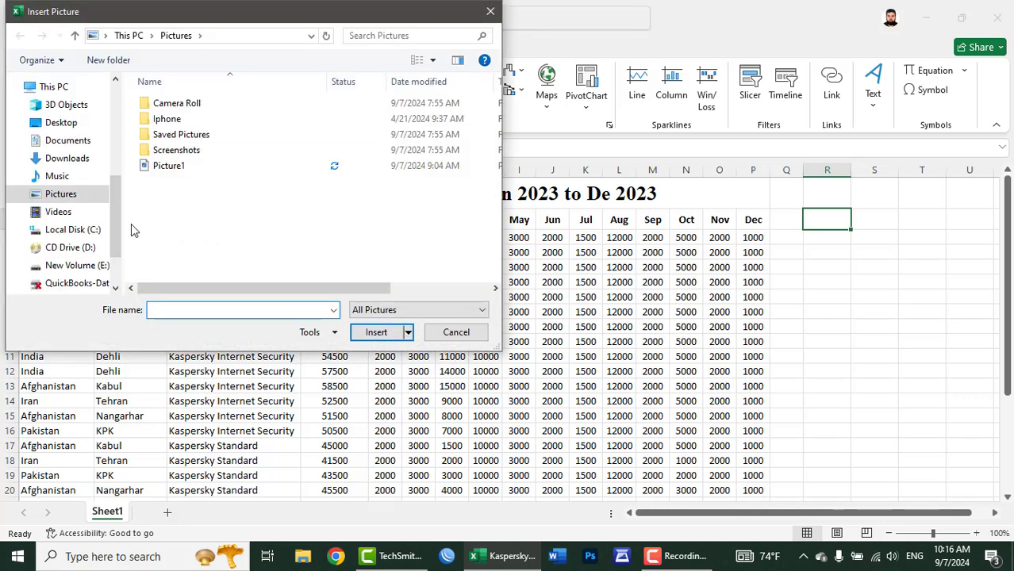
pyautogui.click(433, 60)
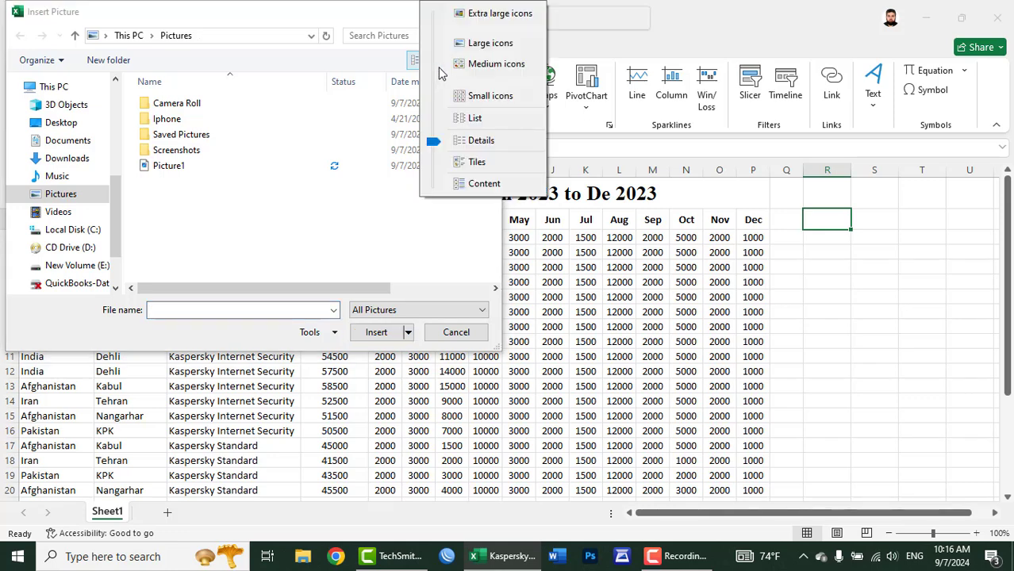
pyautogui.click(464, 43)
pyautogui.click(172, 224)
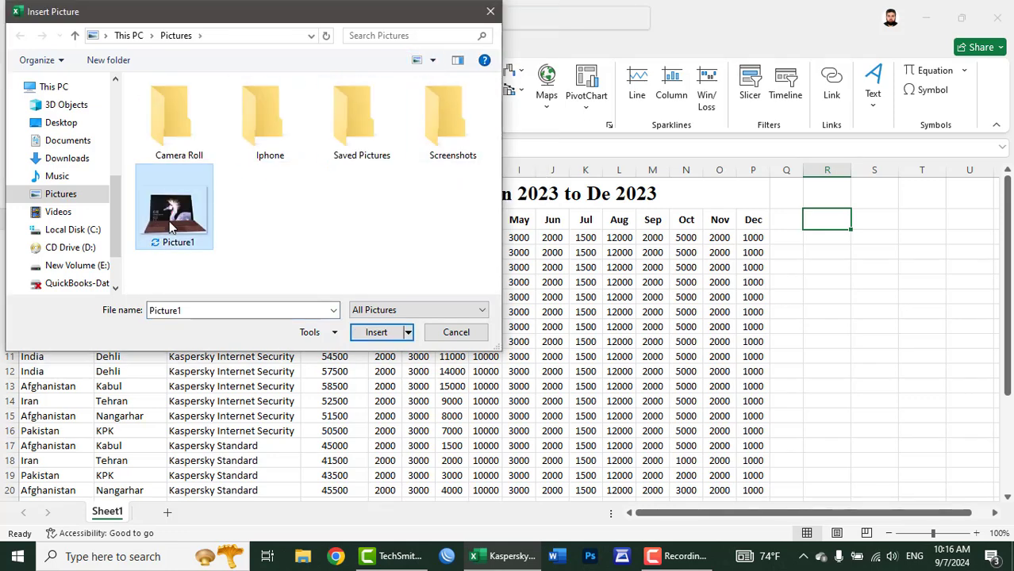
pyautogui.click(378, 334)
pyautogui.moveTo(870, 302); pyautogui.dragTo(847, 300)
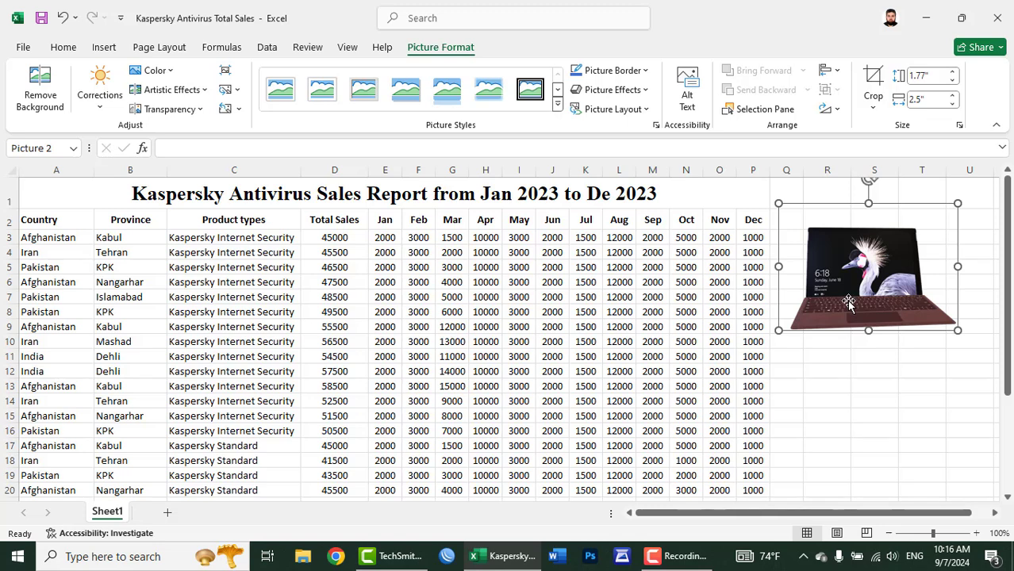
# Step: Undo and redo the picture insert, then browse styles, Color and Corrections without applying any
pyautogui.hotkey('ctrl', 'z')
pyautogui.hotkey('ctrl', 'z')
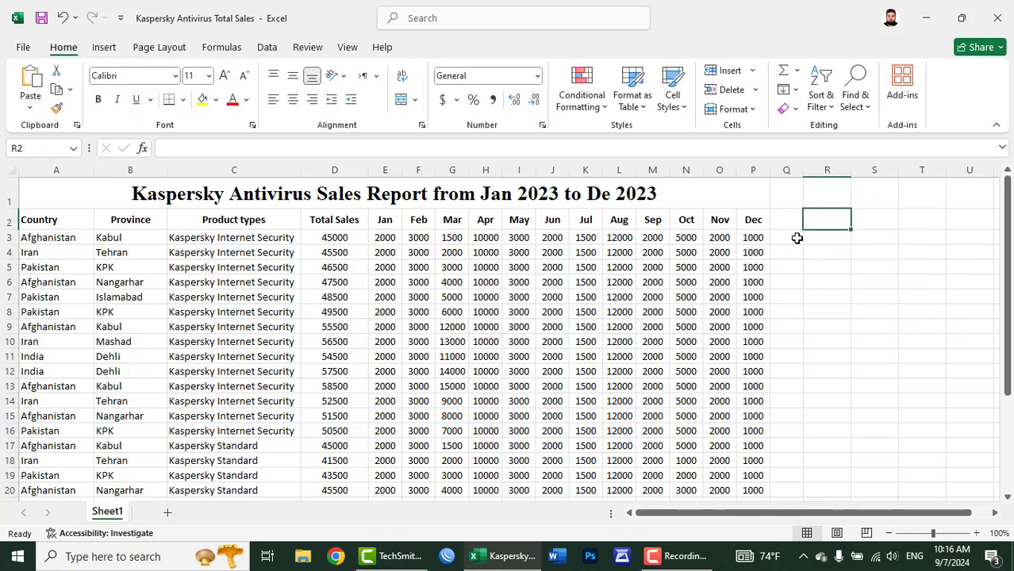
pyautogui.hotkey('ctrl', 'y')
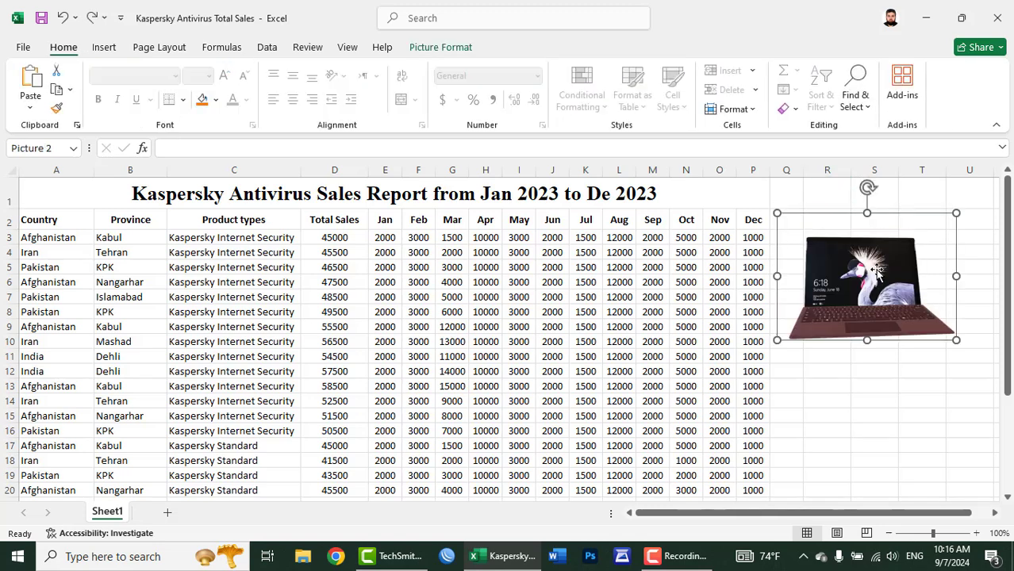
pyautogui.click(427, 49)
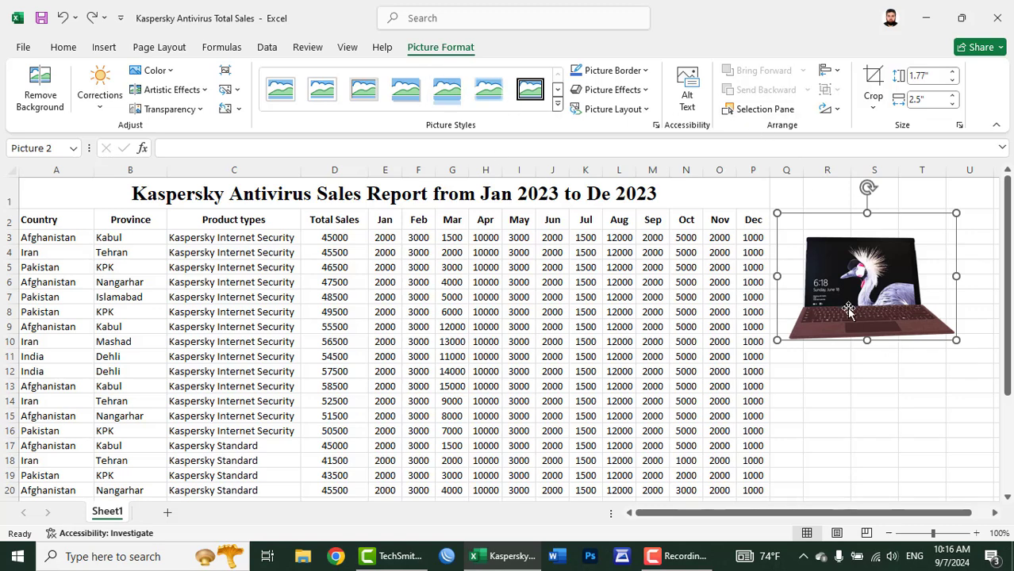
pyautogui.click(558, 109)
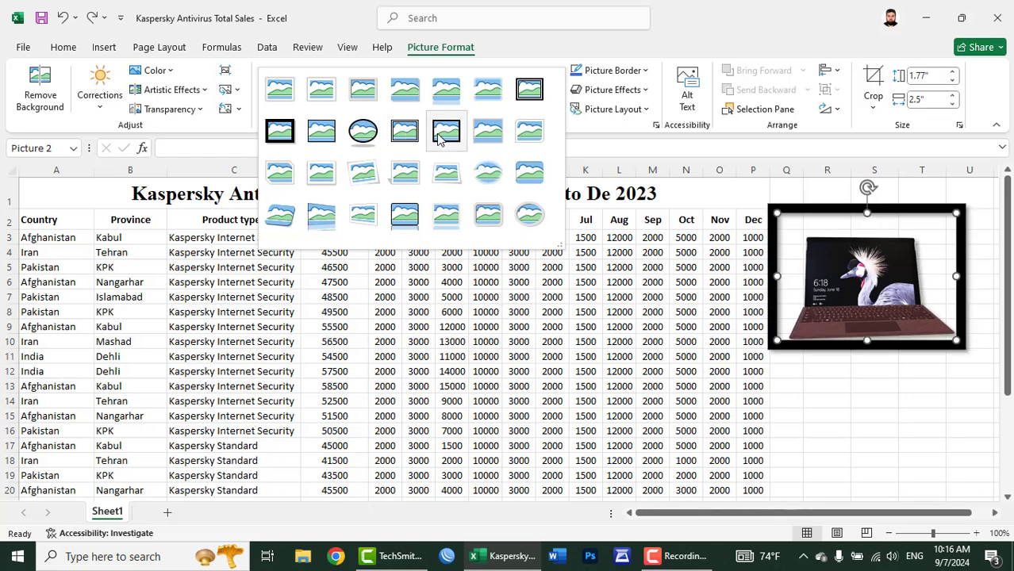
pyautogui.click(334, 6)
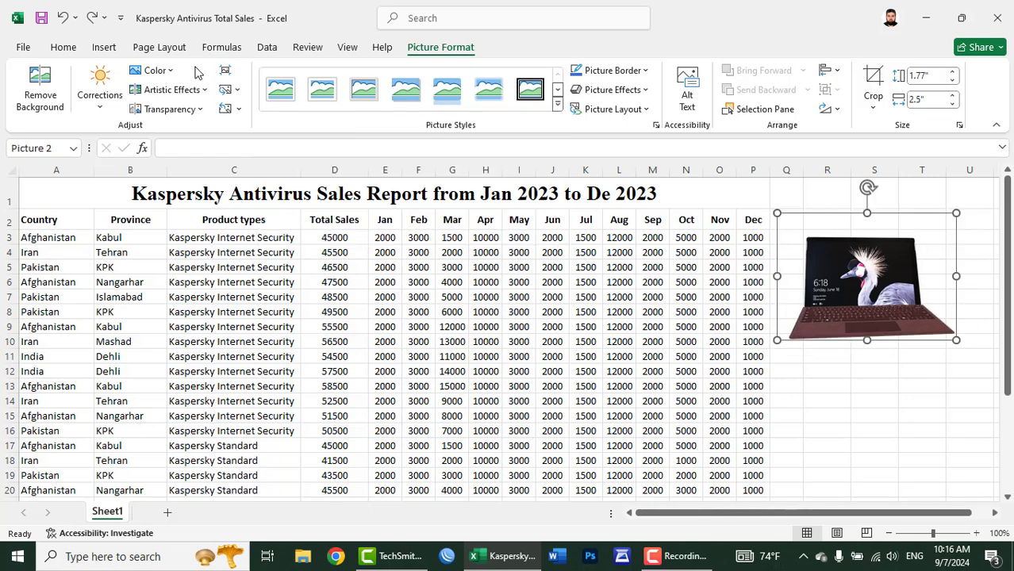
pyautogui.click(163, 73)
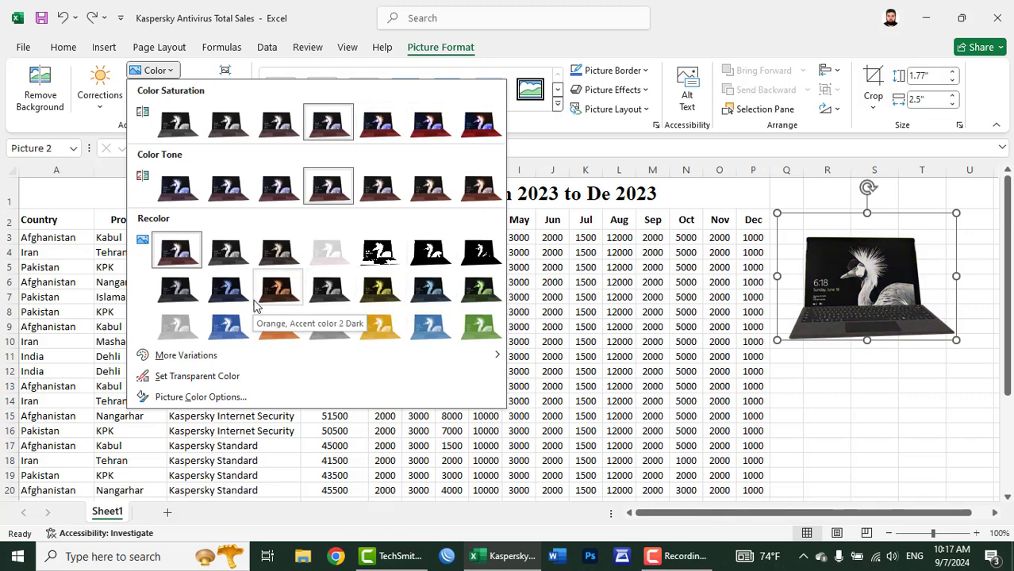
pyautogui.click(318, 18)
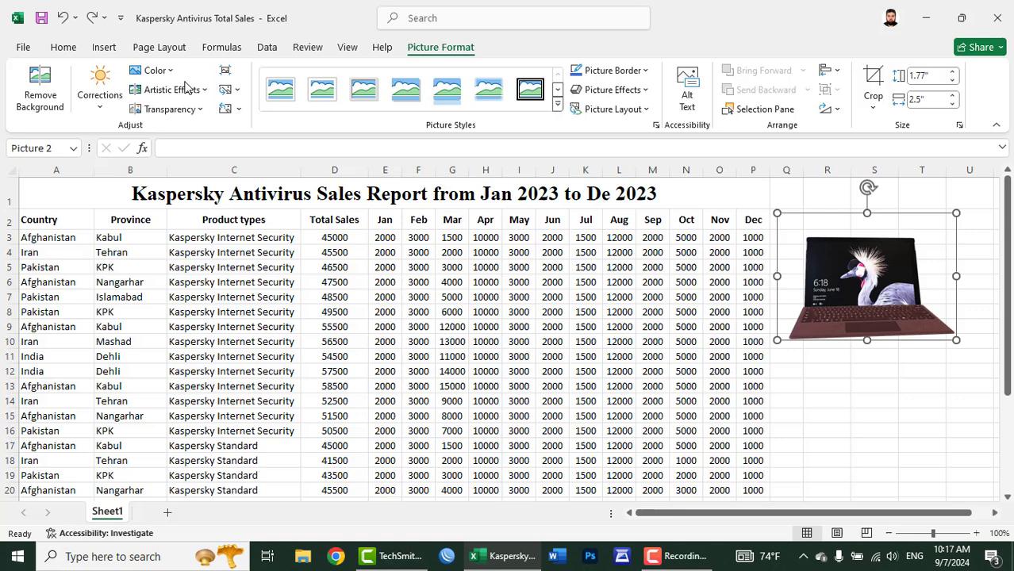
pyautogui.click(106, 110)
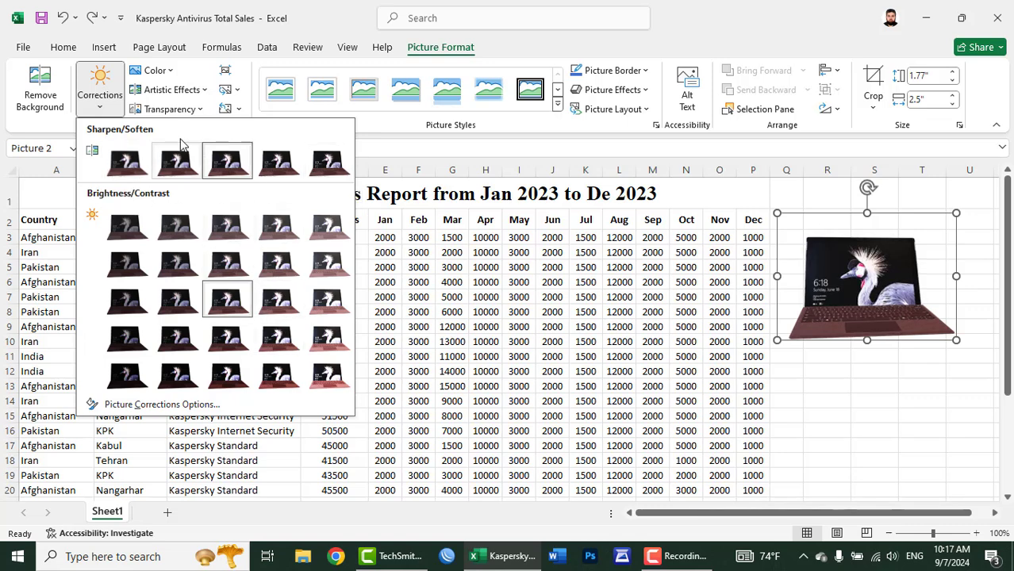
pyautogui.click(314, 22)
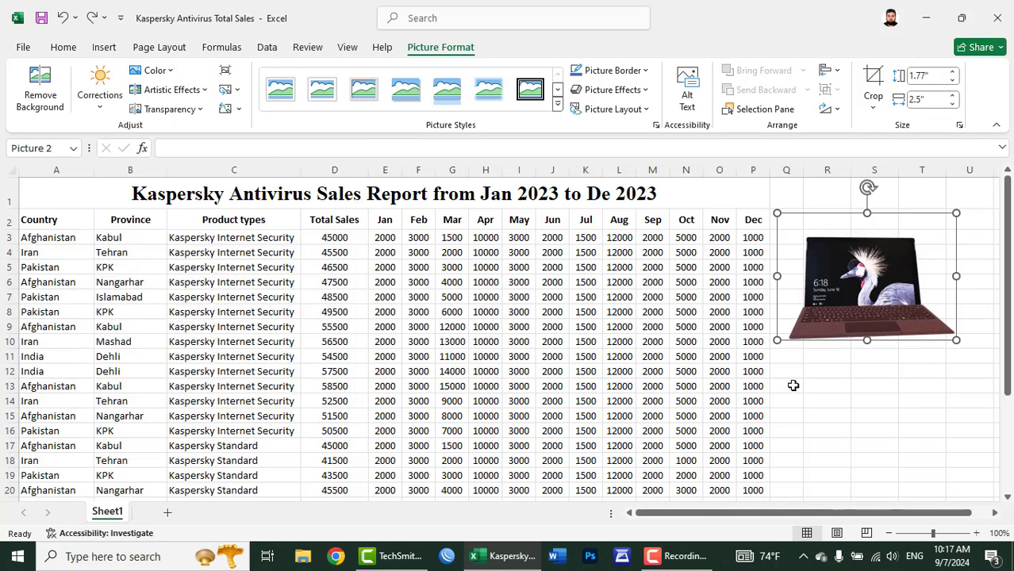
# Step: Delete the laptop picture and browse the Enjoyment stock photos
pyautogui.press('Delete')
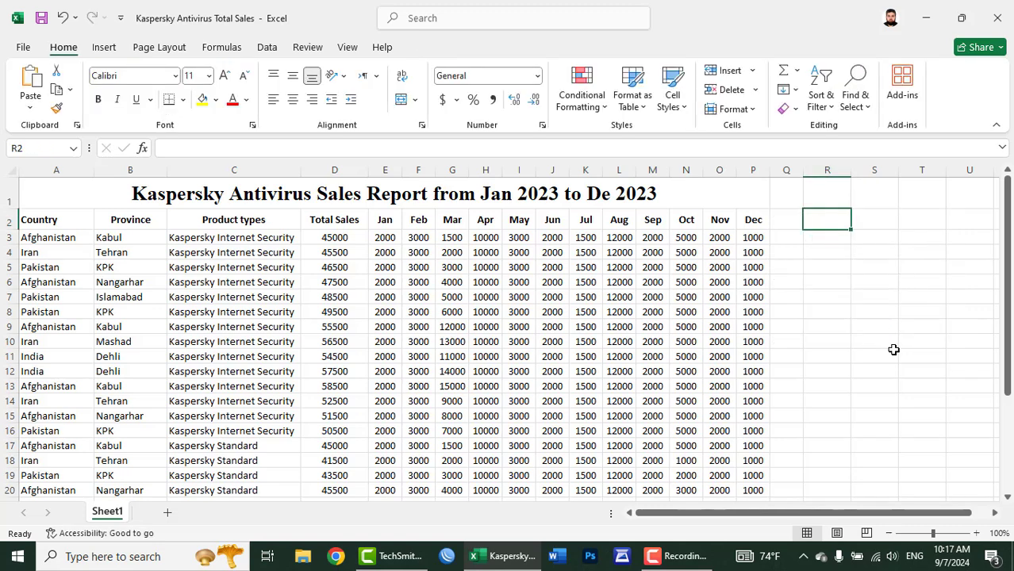
pyautogui.click(103, 49)
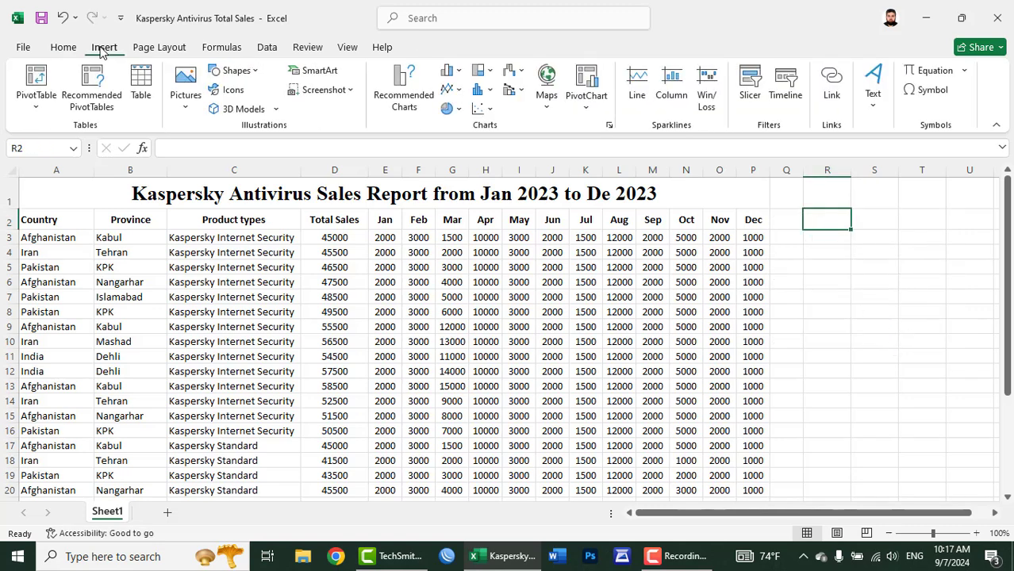
pyautogui.click(189, 108)
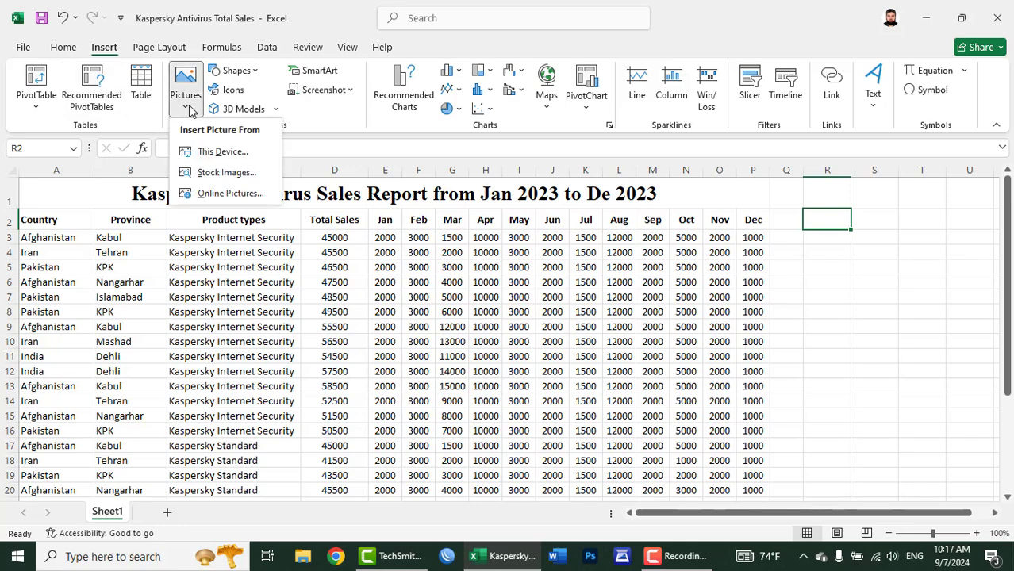
pyautogui.click(194, 173)
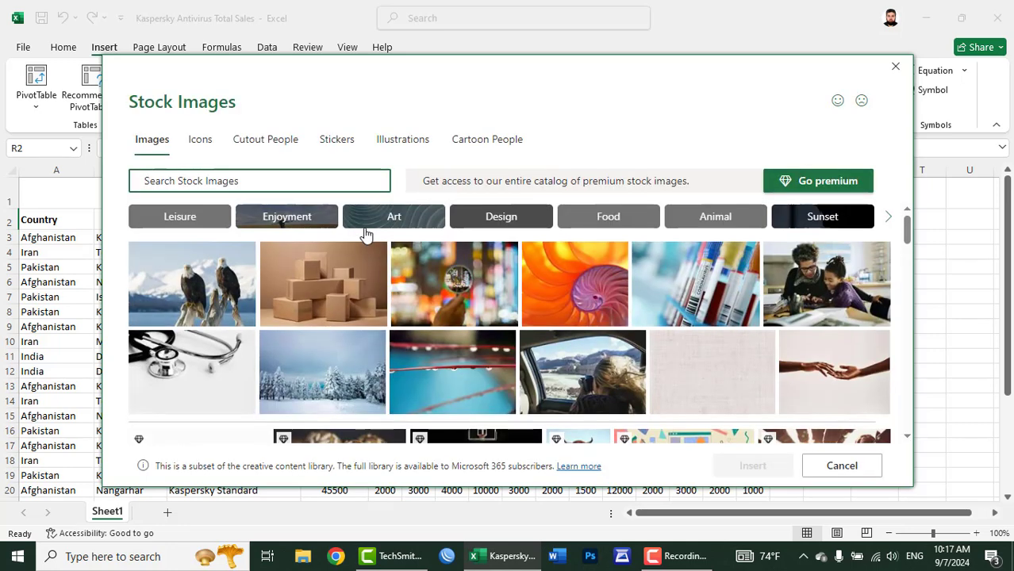
pyautogui.moveTo(574, 283)
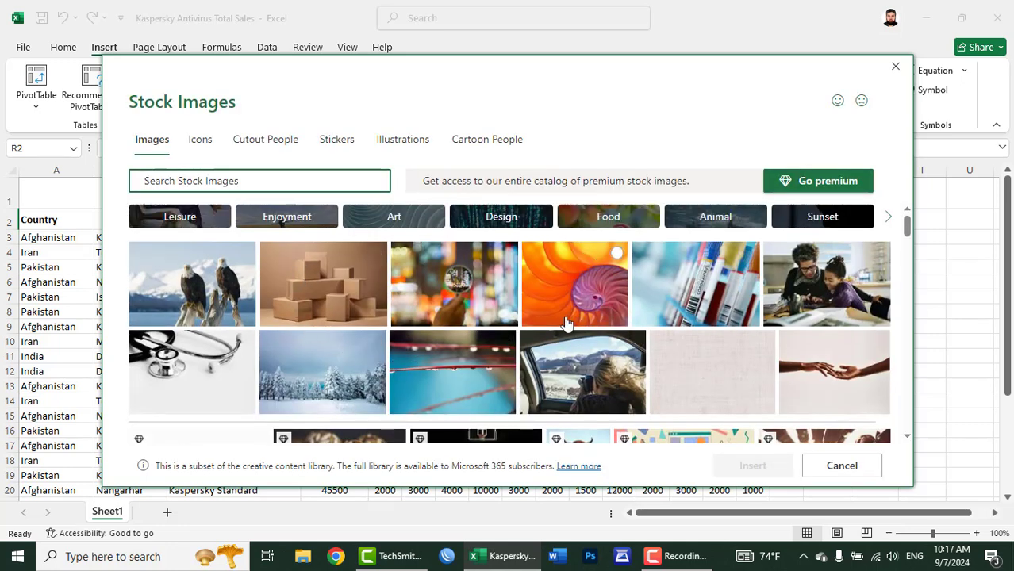
pyautogui.click(296, 223)
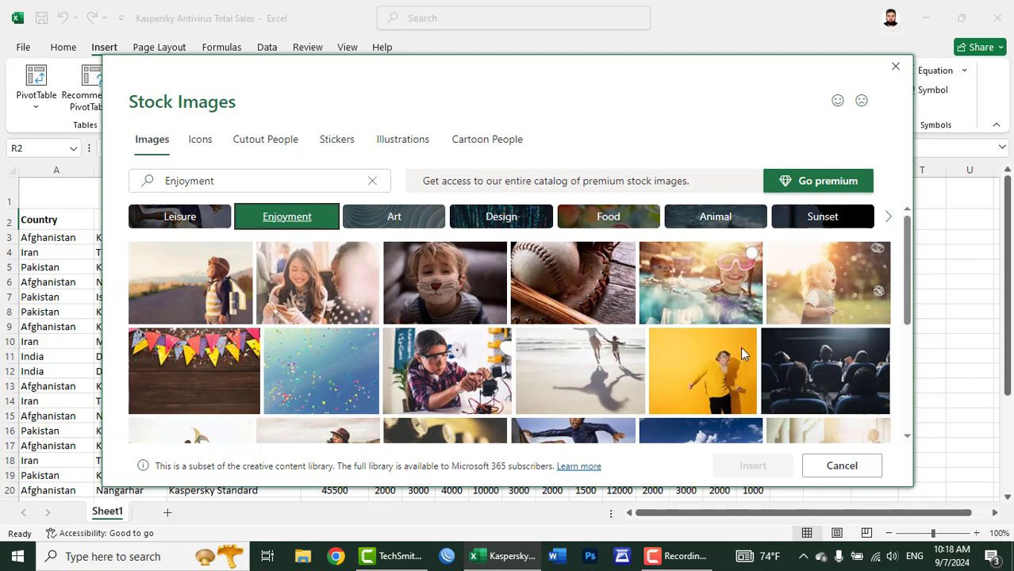
# Step: Clear the stock search and select the hummingbird photo in the Animal category
pyautogui.click(185, 180)
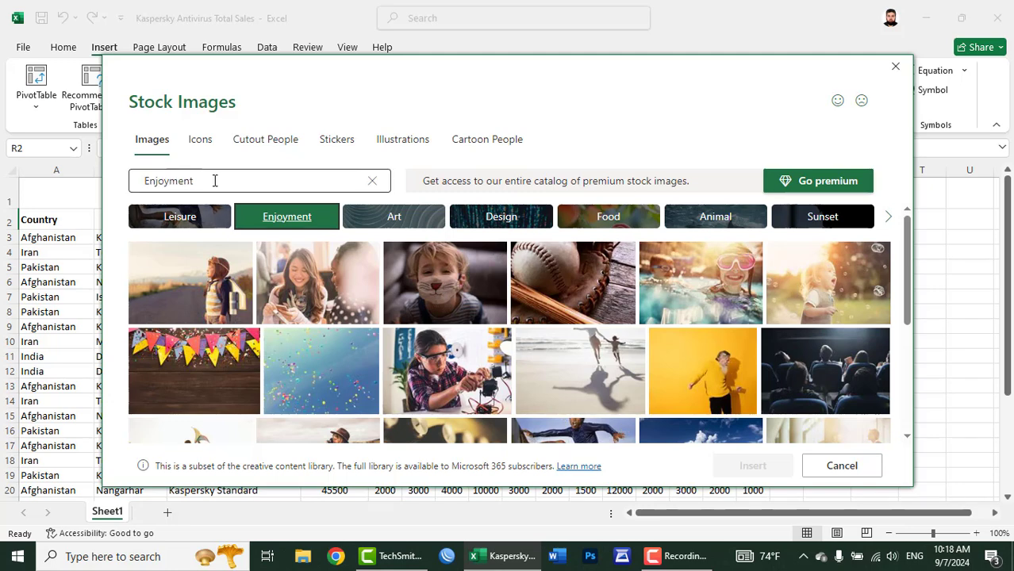
pyautogui.click(370, 181)
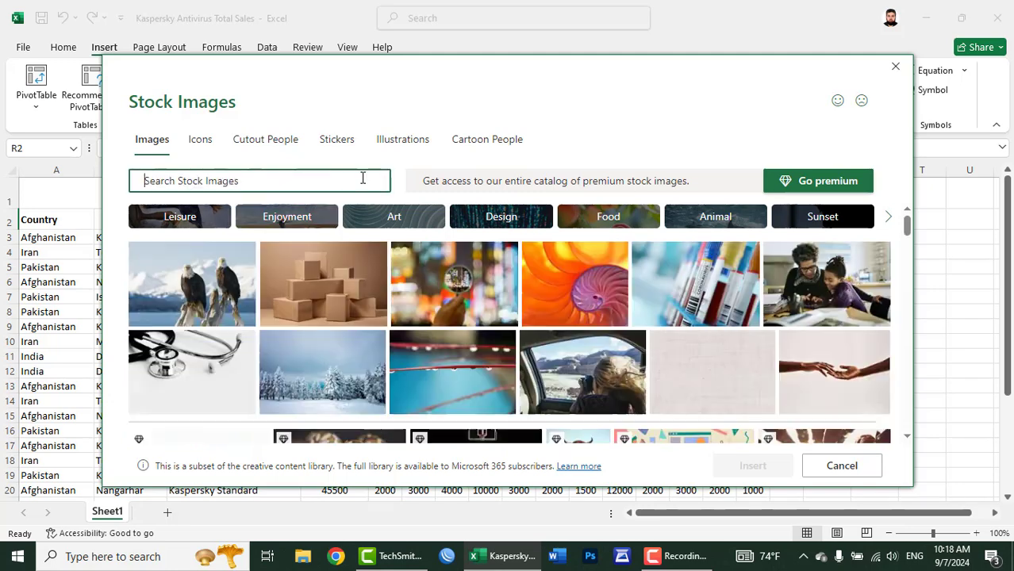
pyautogui.write('Information technology')
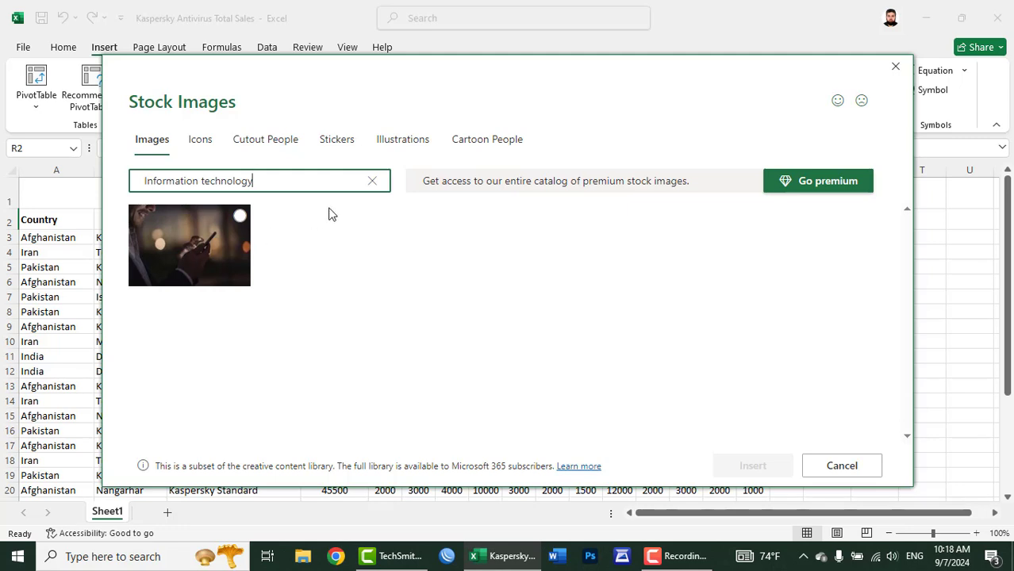
pyautogui.click(373, 183)
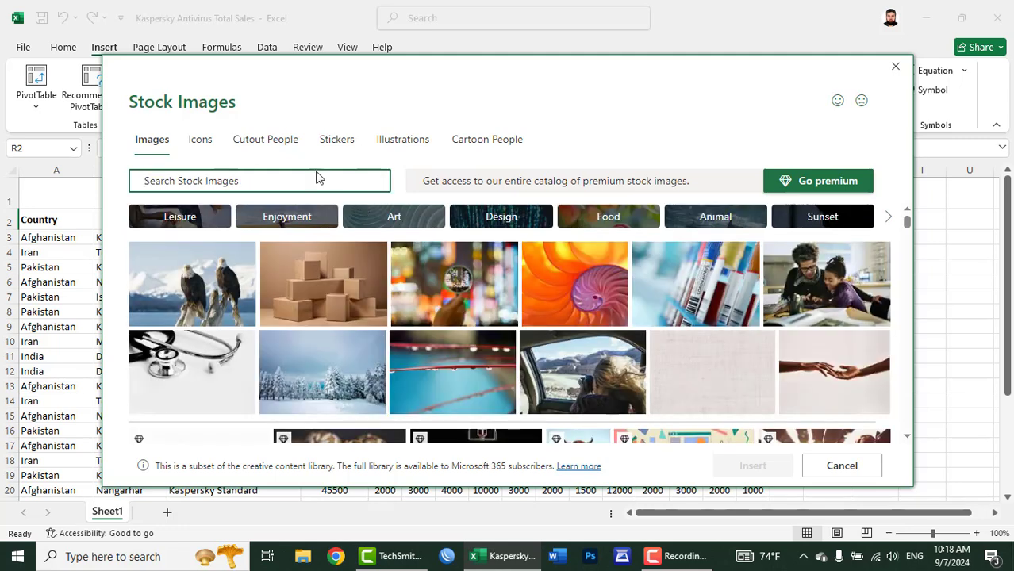
pyautogui.click(332, 145)
pyautogui.click(486, 147)
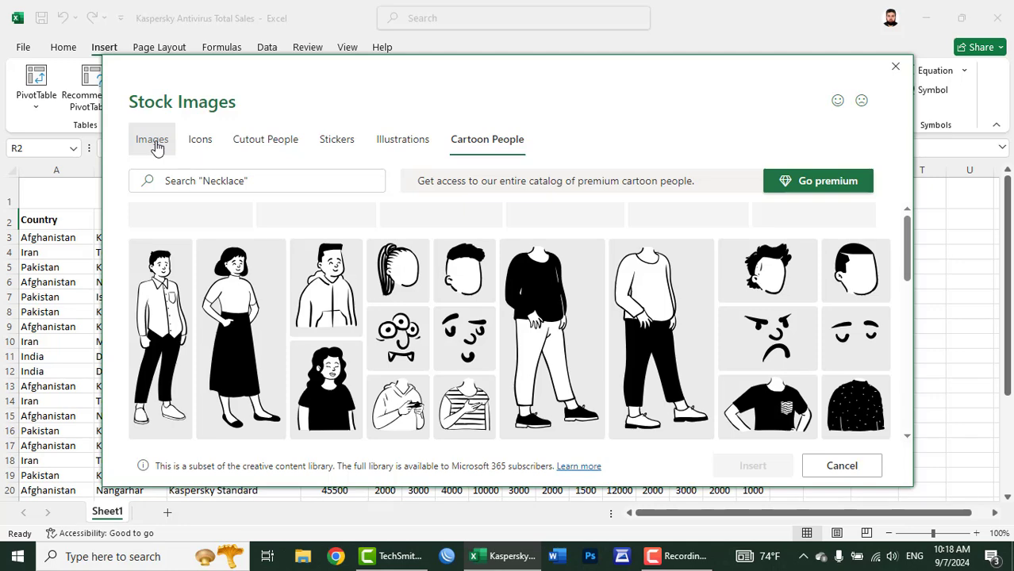
pyautogui.click(156, 149)
pyautogui.click(719, 216)
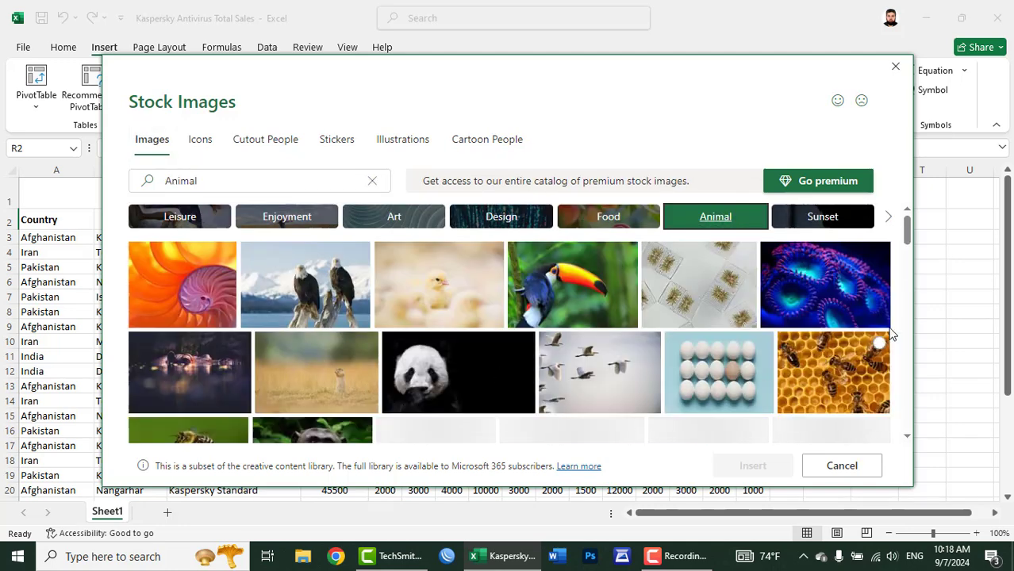
pyautogui.moveTo(908, 226); pyautogui.dragTo(908, 268)
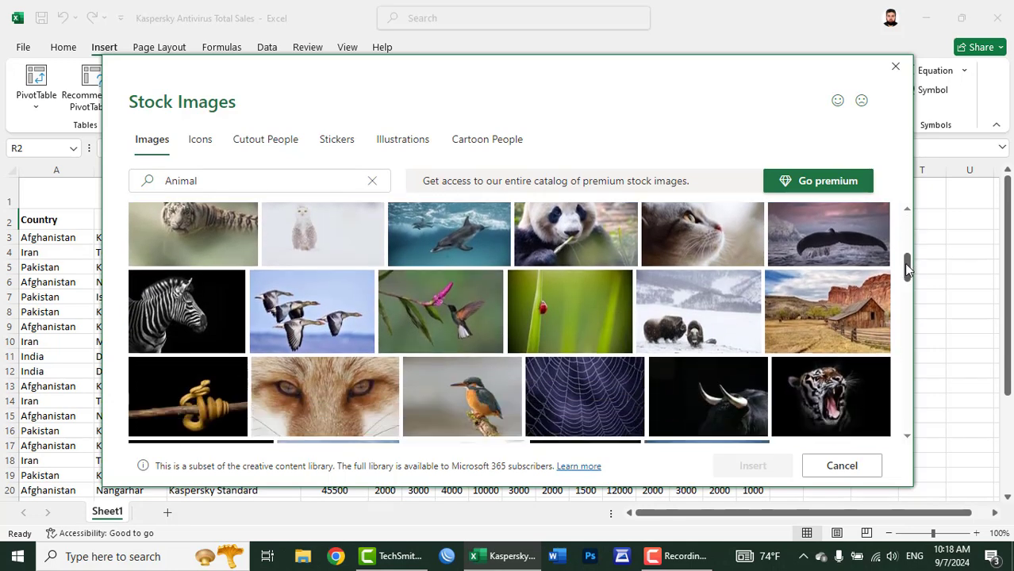
pyautogui.moveTo(827, 311)
pyautogui.click(456, 317)
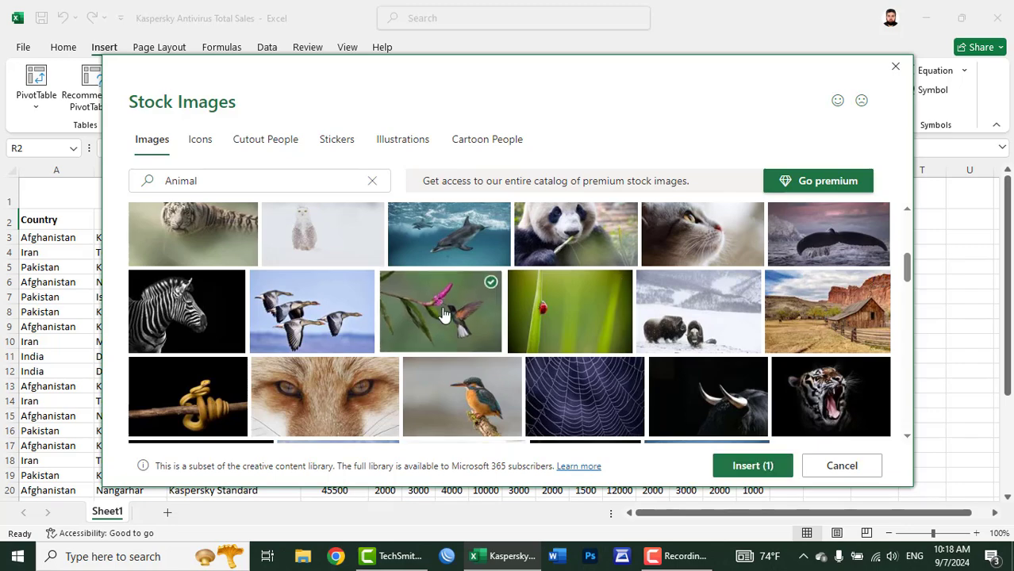
# Step: Insert the hummingbird photo, shrink it to 2.05 by 3.07 inches, and place it beside the Dec column
pyautogui.click(754, 469)
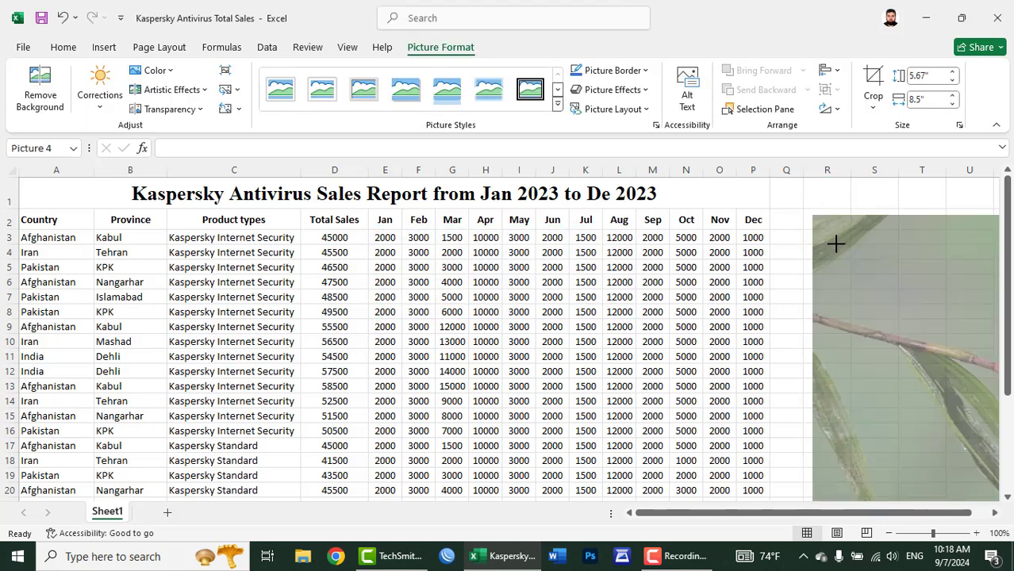
pyautogui.moveTo(804, 213); pyautogui.dragTo(911, 285)
pyautogui.moveTo(899, 362)
pyautogui.mouseDown()
pyautogui.moveTo(375, 264)
pyautogui.moveTo(309, 199)
pyautogui.mouseUp()
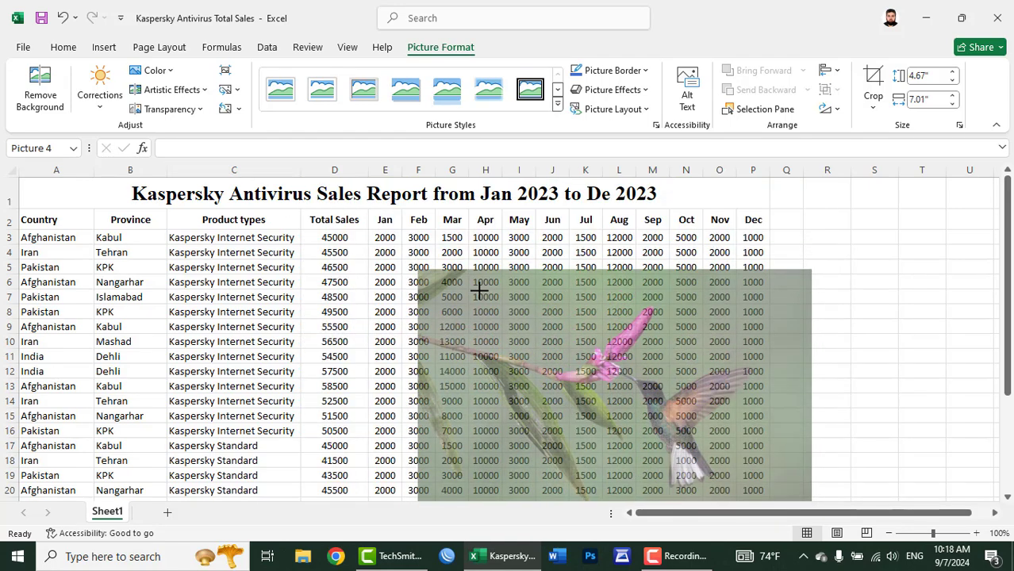
pyautogui.moveTo(309, 199); pyautogui.dragTo(537, 317)
pyautogui.moveTo(659, 383)
pyautogui.mouseDown()
pyautogui.moveTo(840, 259)
pyautogui.moveTo(714, 282)
pyautogui.mouseUp()
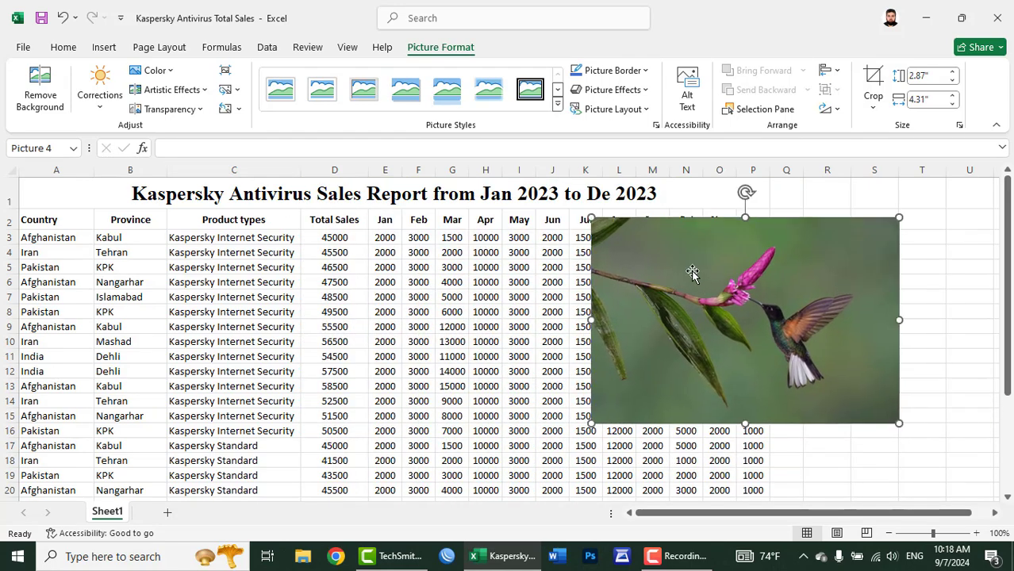
pyautogui.moveTo(591, 215); pyautogui.dragTo(715, 278)
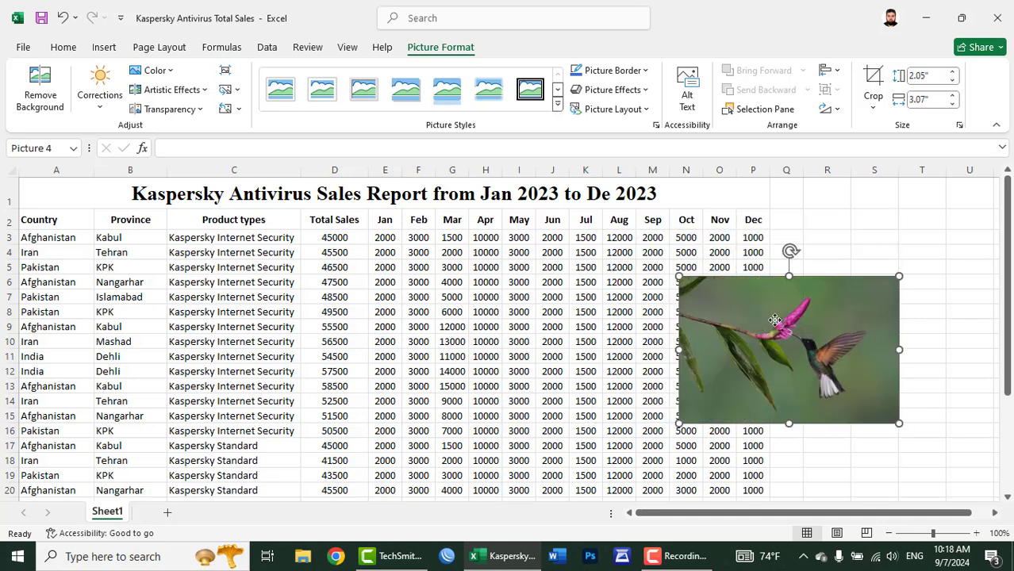
pyautogui.moveTo(762, 319); pyautogui.dragTo(856, 258)
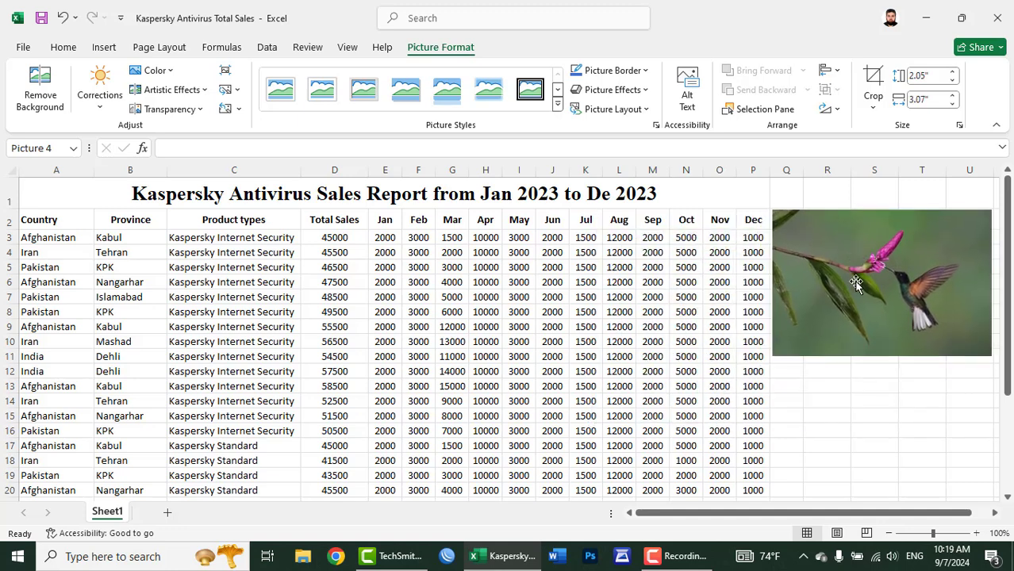
pyautogui.click(845, 400)
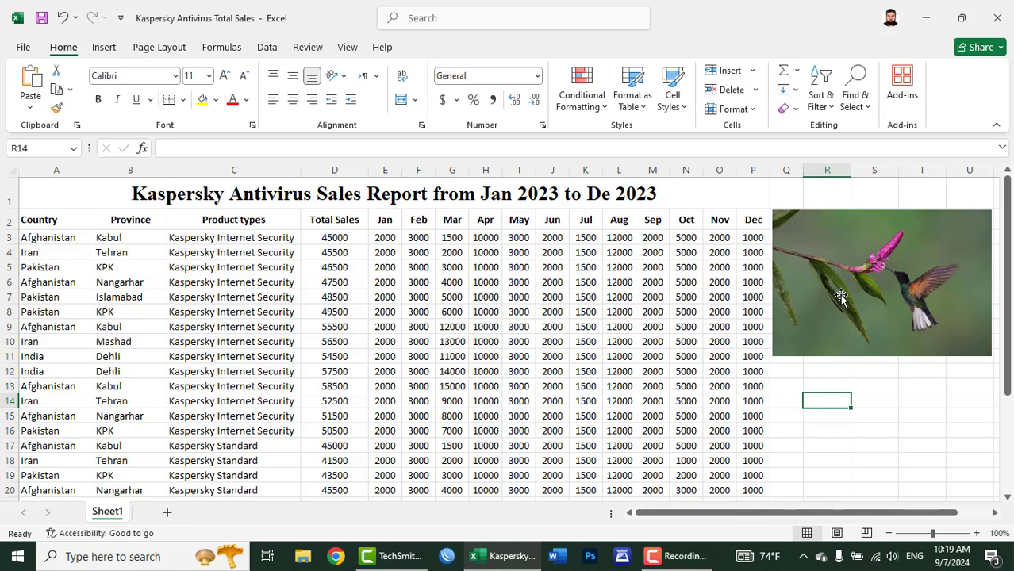
# Step: Search online pictures for 'Information technology' and insert the laptop network image
pyautogui.click(104, 47)
pyautogui.click(185, 99)
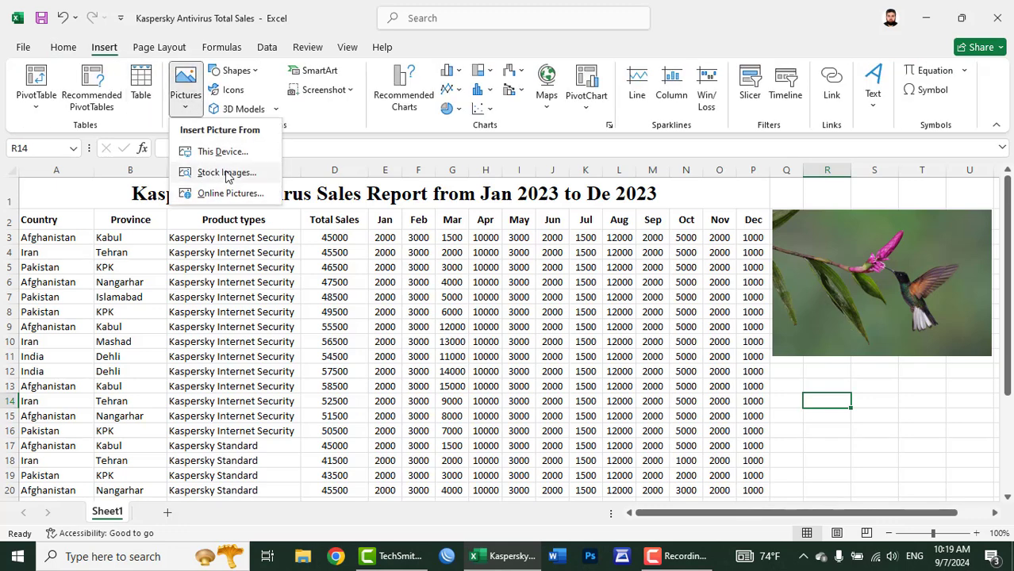
pyautogui.click(228, 193)
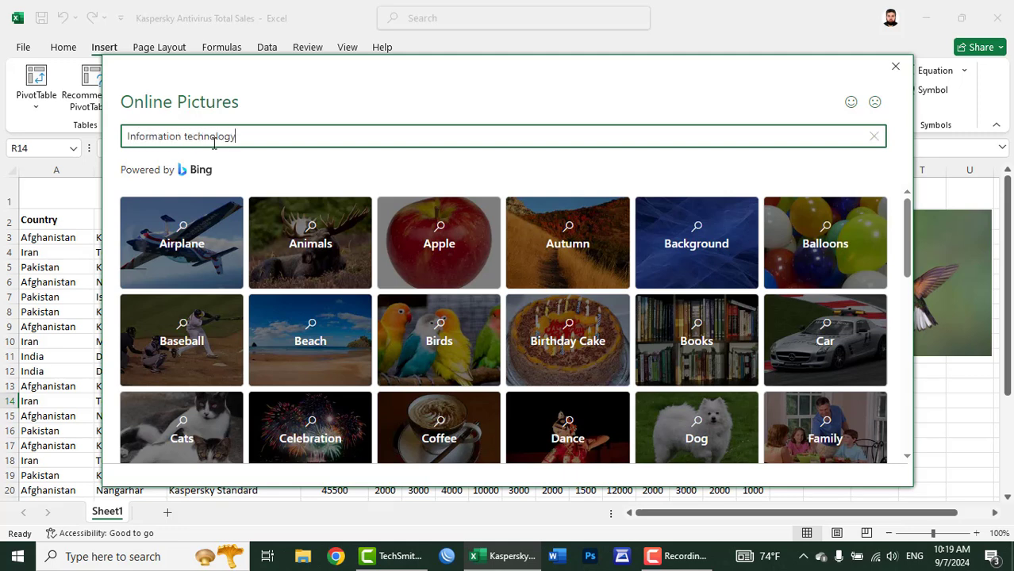
pyautogui.press('Return')
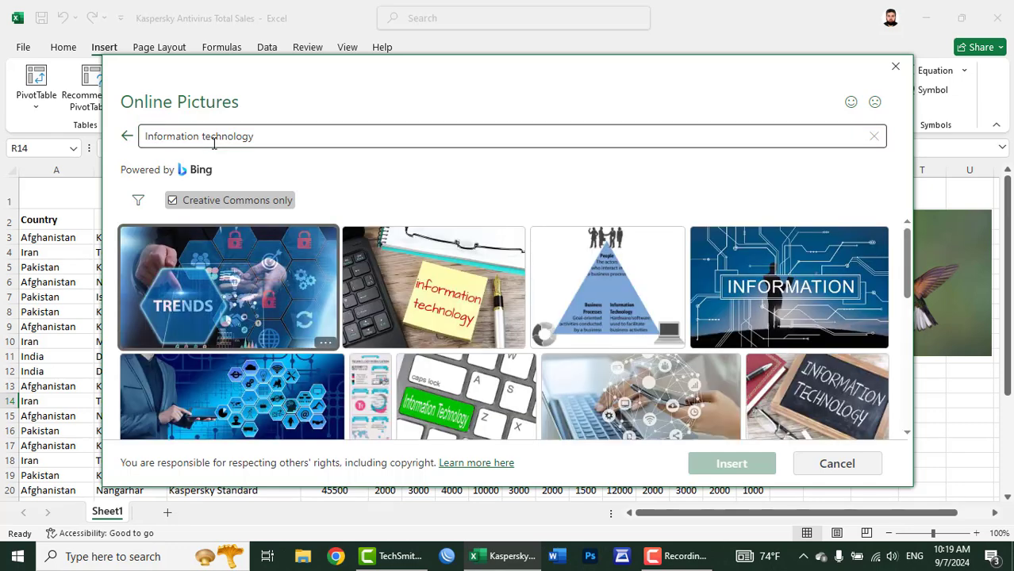
pyautogui.scroll(-2, 562, 358)
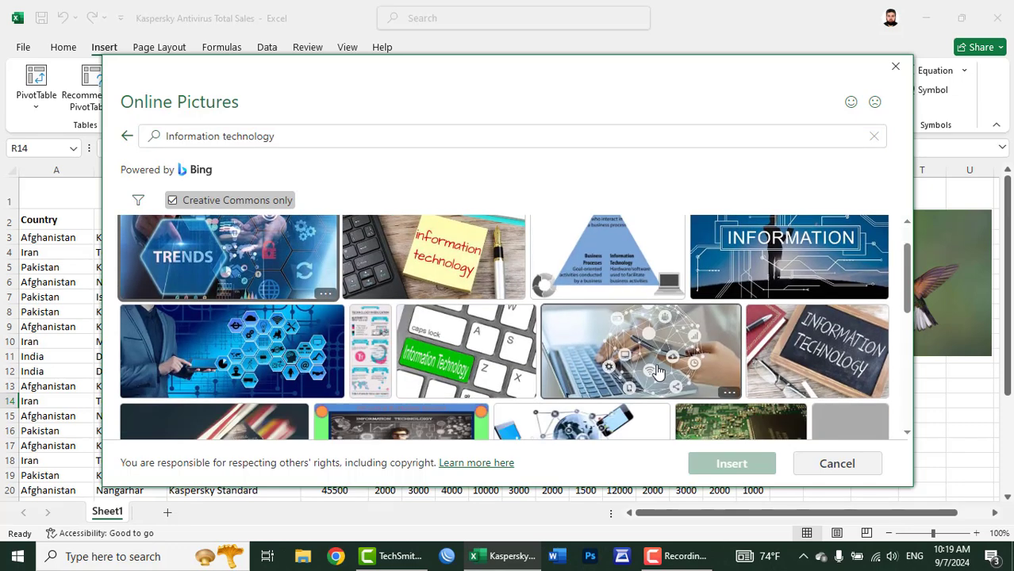
pyautogui.scroll(-3, 654, 374)
pyautogui.scroll(-2, 658, 371)
pyautogui.scroll(-2, 657, 371)
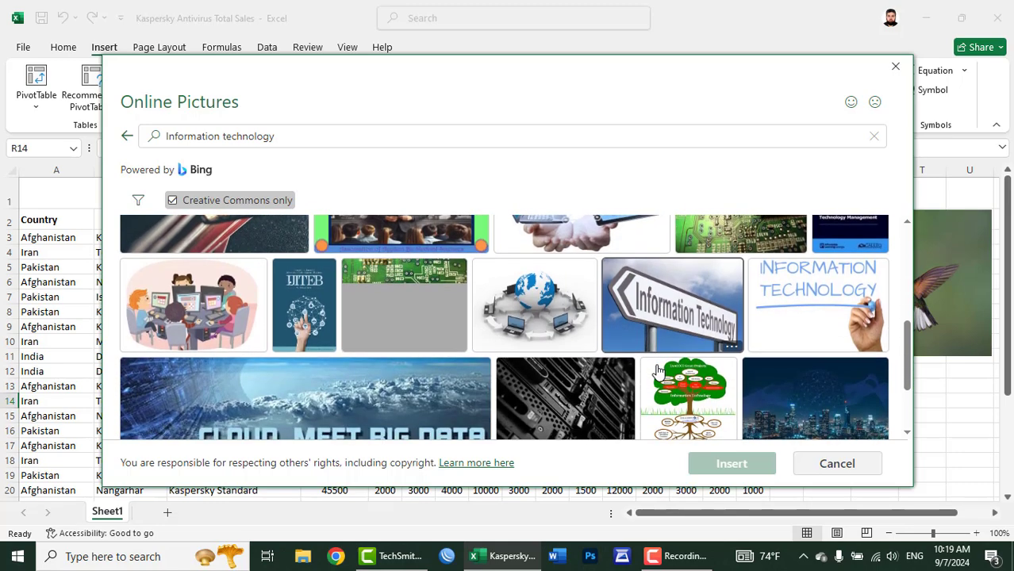
pyautogui.scroll(-1, 658, 371)
pyautogui.scroll(-1, 658, 372)
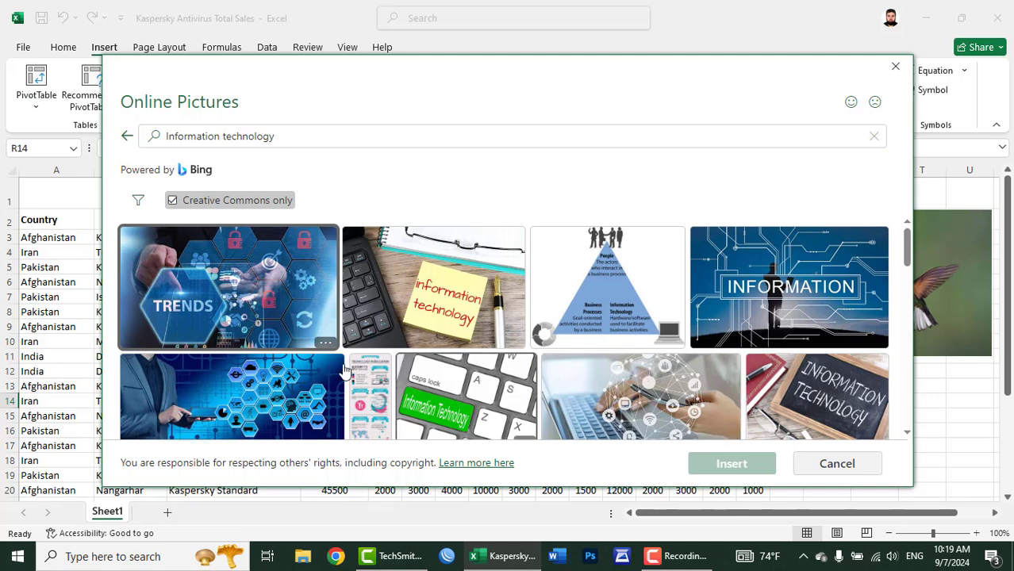
pyautogui.click(692, 391)
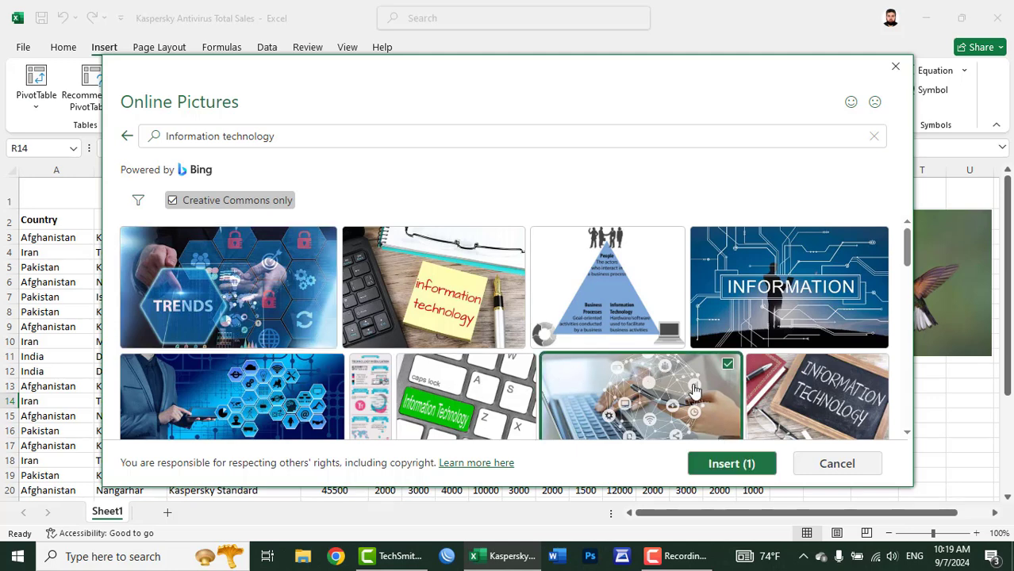
pyautogui.click(723, 468)
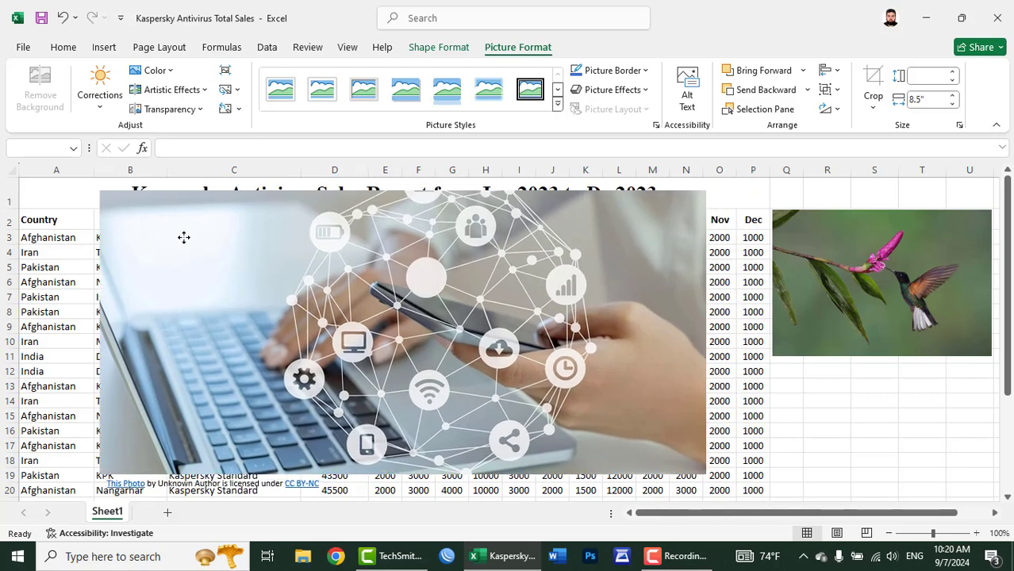
# Step: Shrink and move the laptop picture below the title, then delete its photo-credit caption
pyautogui.moveTo(235, 215); pyautogui.dragTo(213, 240)
pyautogui.moveTo(127, 198)
pyautogui.mouseDown()
pyautogui.moveTo(403, 328)
pyautogui.moveTo(551, 268)
pyautogui.mouseUp()
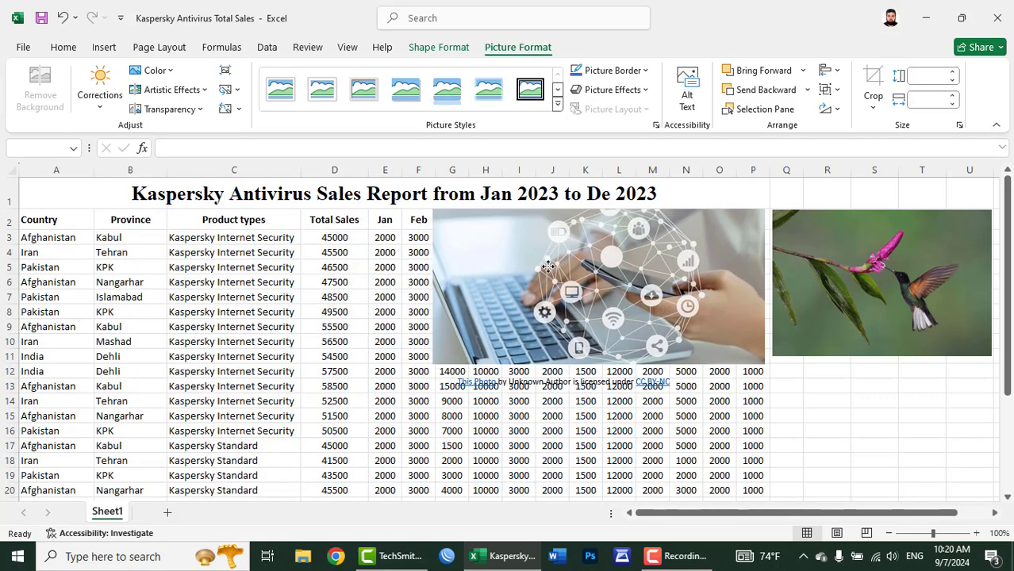
pyautogui.click(619, 460)
pyautogui.click(564, 386)
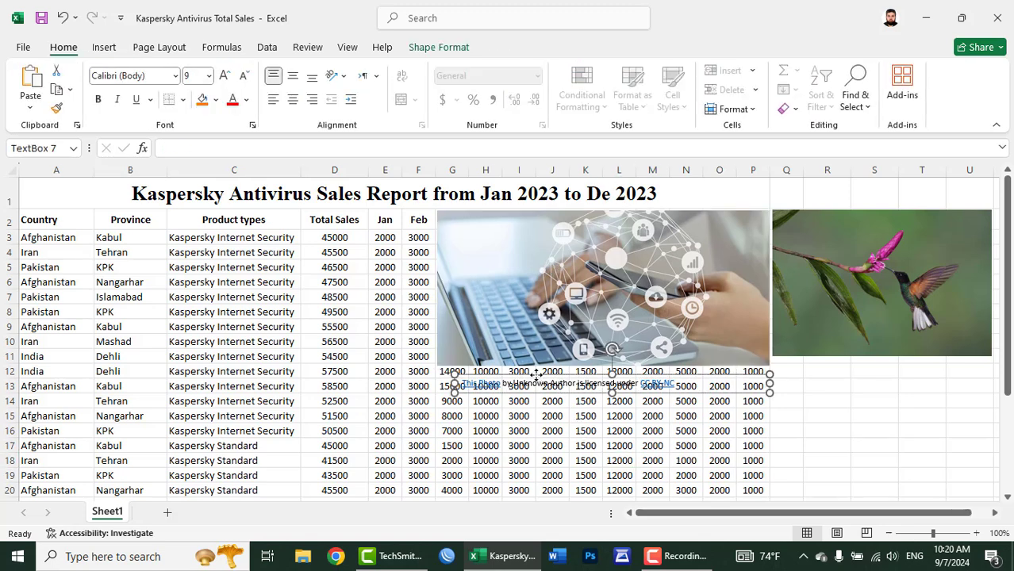
pyautogui.press('Delete')
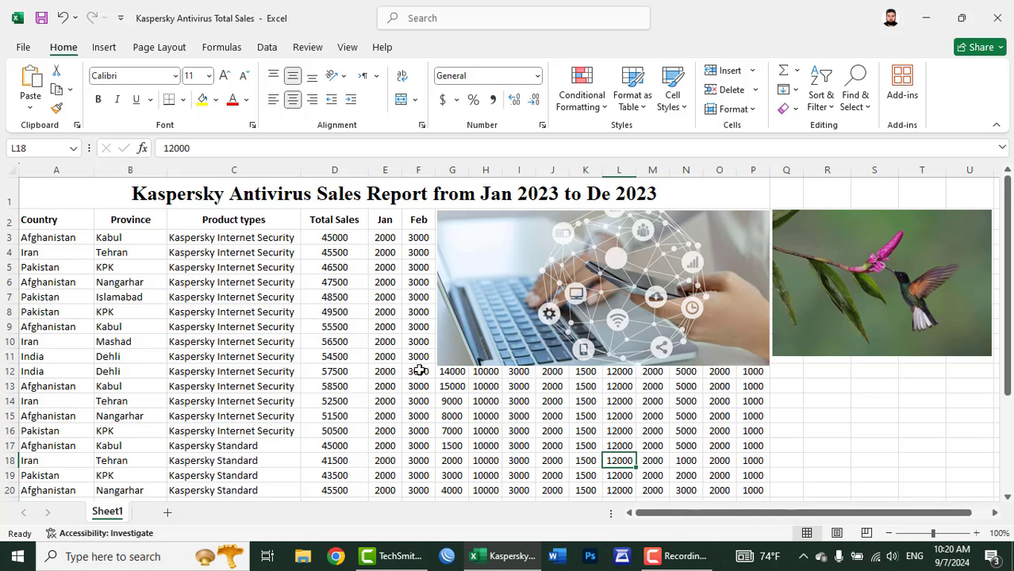
# Step: Add a new blank worksheet, Sheet4, to the workbook
pyautogui.click(271, 327)
pyautogui.click(808, 384)
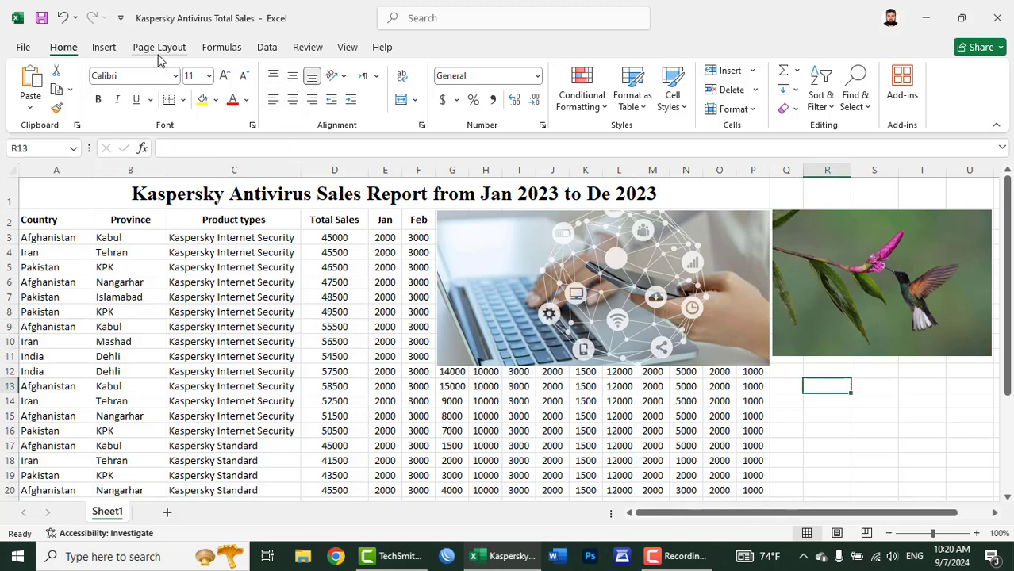
pyautogui.click(115, 51)
pyautogui.click(192, 108)
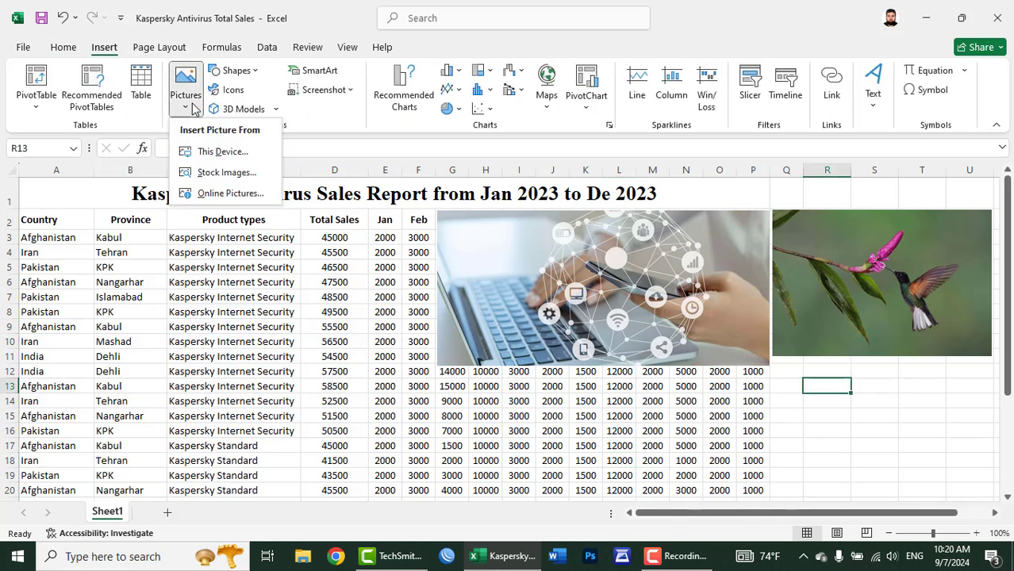
pyautogui.click(243, 73)
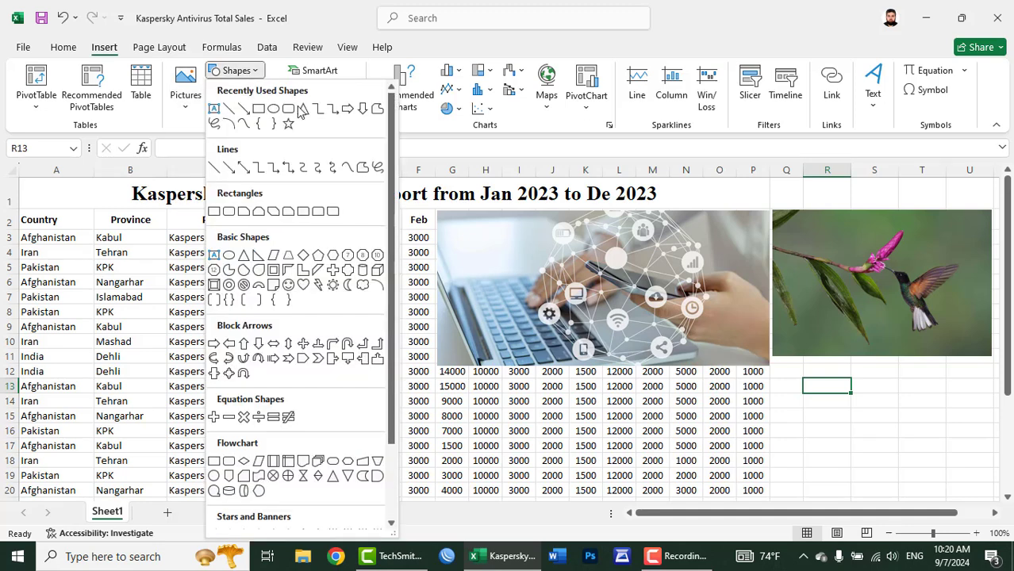
pyautogui.click(559, 462)
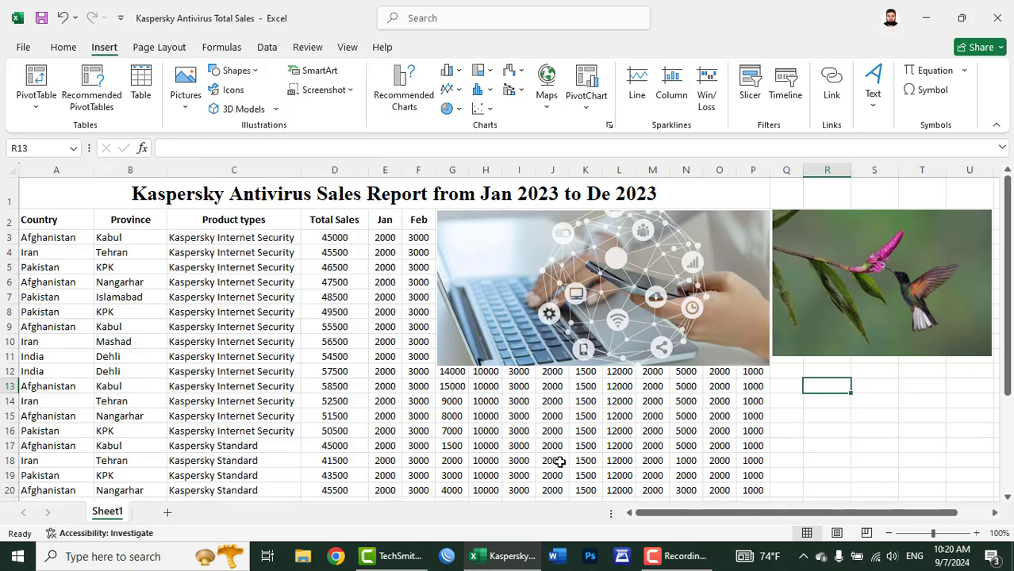
pyautogui.click(167, 513)
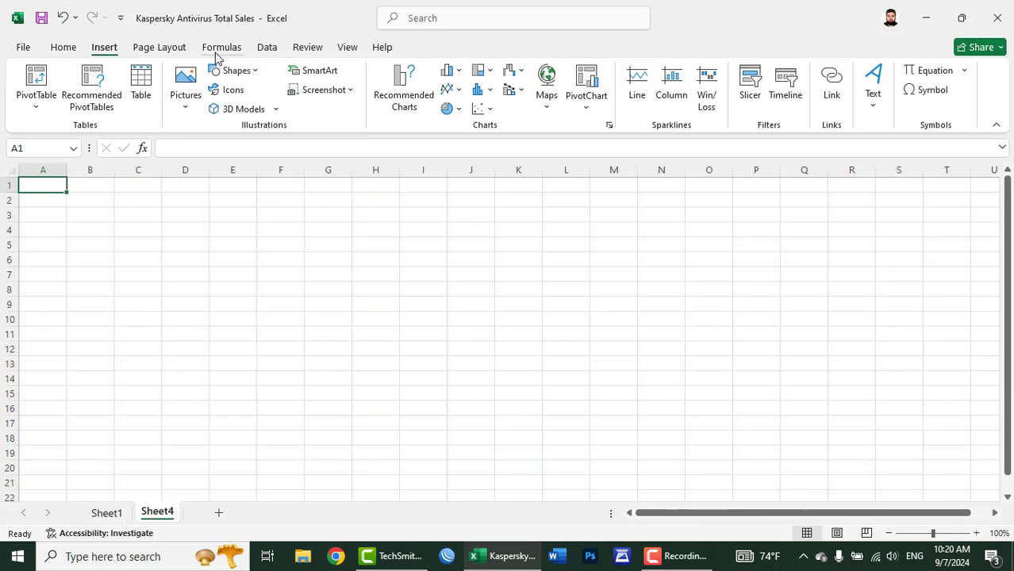
# Step: Draw a sun shape over columns D–H and apply the orange shape style
pyautogui.click(232, 71)
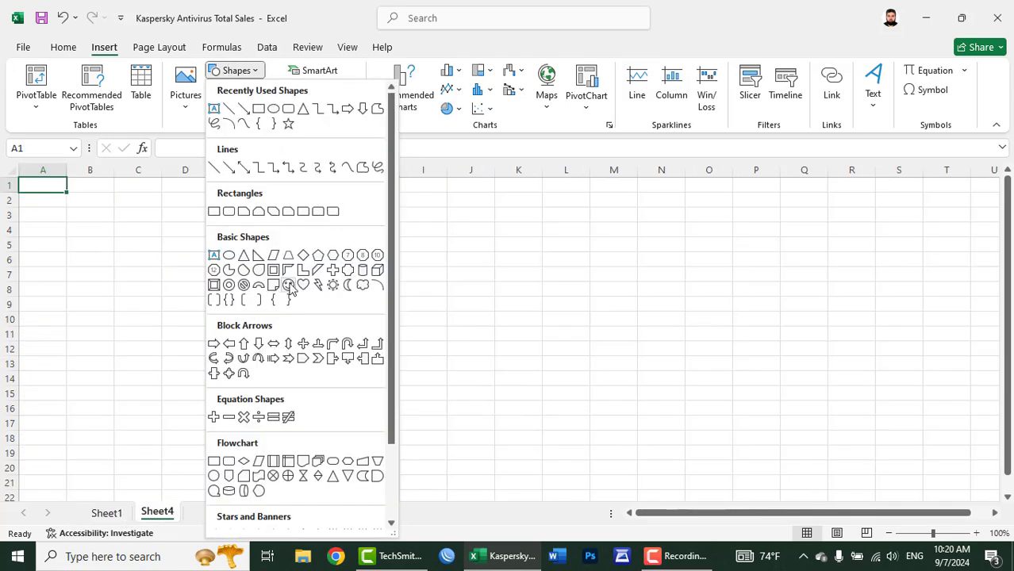
pyautogui.click(333, 285)
pyautogui.moveTo(450, 254)
pyautogui.mouseDown()
pyautogui.moveTo(705, 475)
pyautogui.moveTo(677, 460)
pyautogui.mouseUp()
pyautogui.moveTo(573, 365); pyautogui.dragTo(296, 307)
pyautogui.click(341, 106)
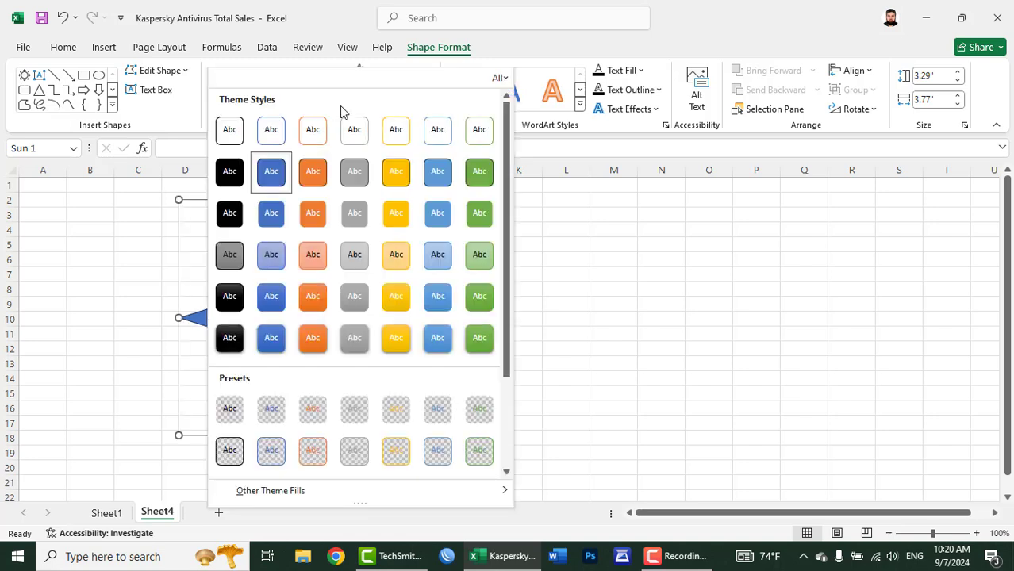
pyautogui.click(313, 174)
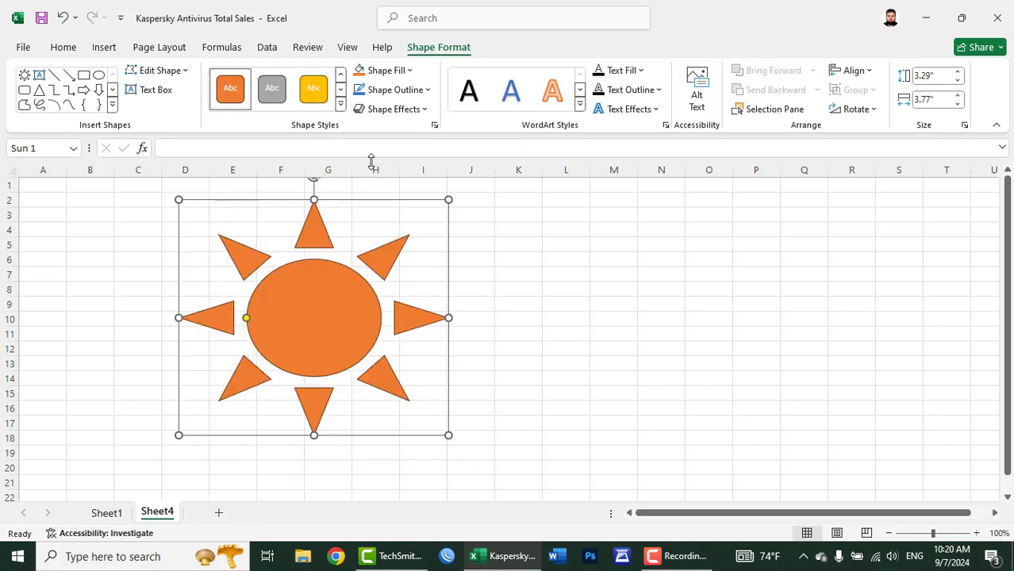
# Step: Fill the sun light blue and give it a 3 pt purple outline
pyautogui.click(403, 70)
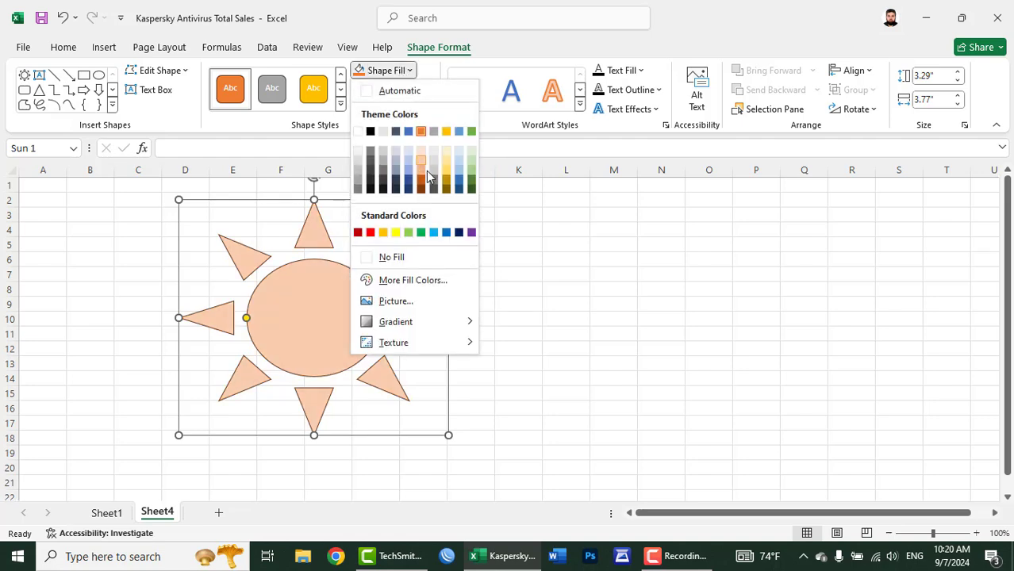
pyautogui.click(457, 164)
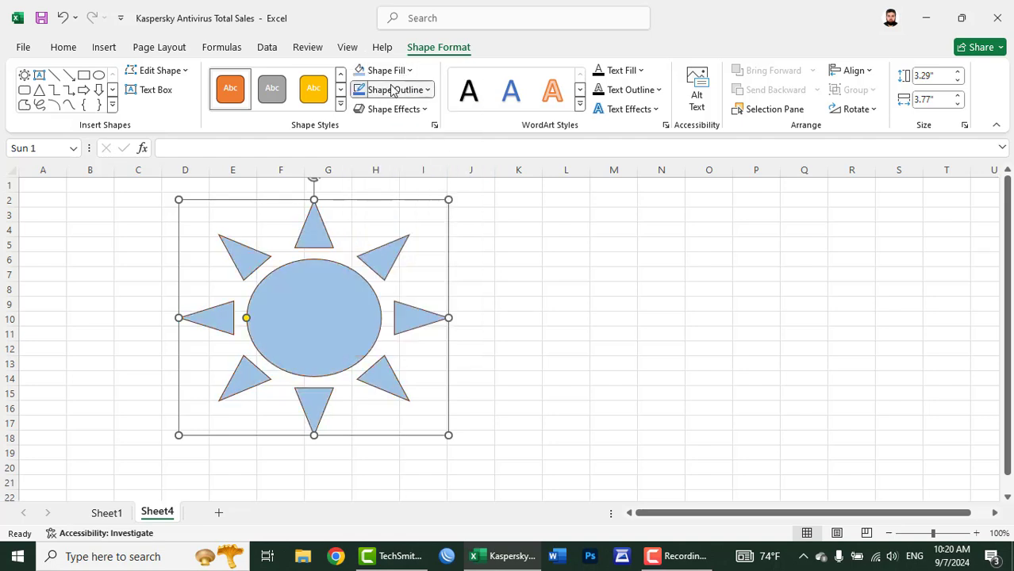
pyautogui.click(397, 90)
pyautogui.click(371, 210)
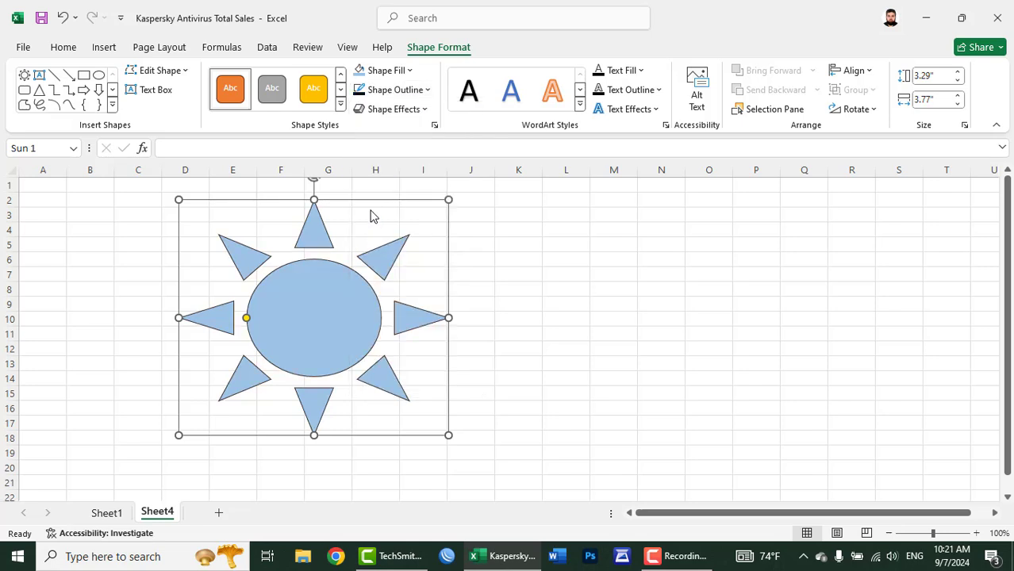
pyautogui.click(397, 90)
pyautogui.moveTo(393, 321)
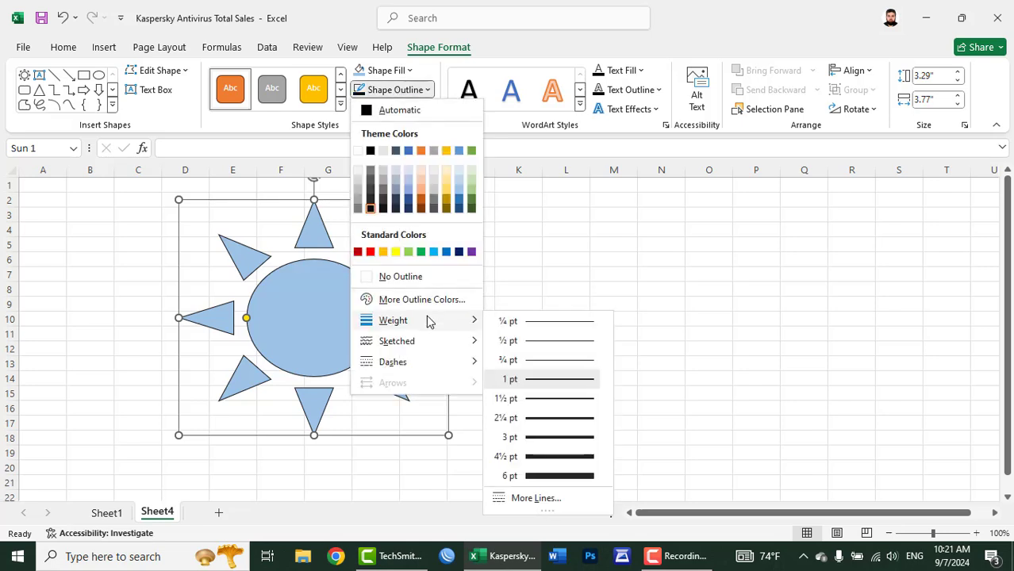
pyautogui.click(547, 438)
pyautogui.click(395, 90)
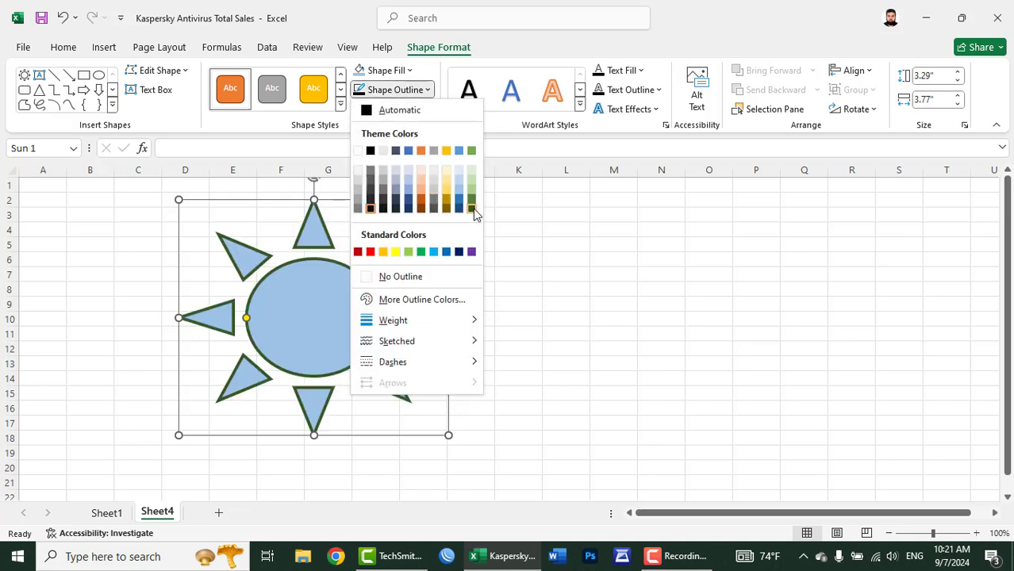
pyautogui.click(472, 252)
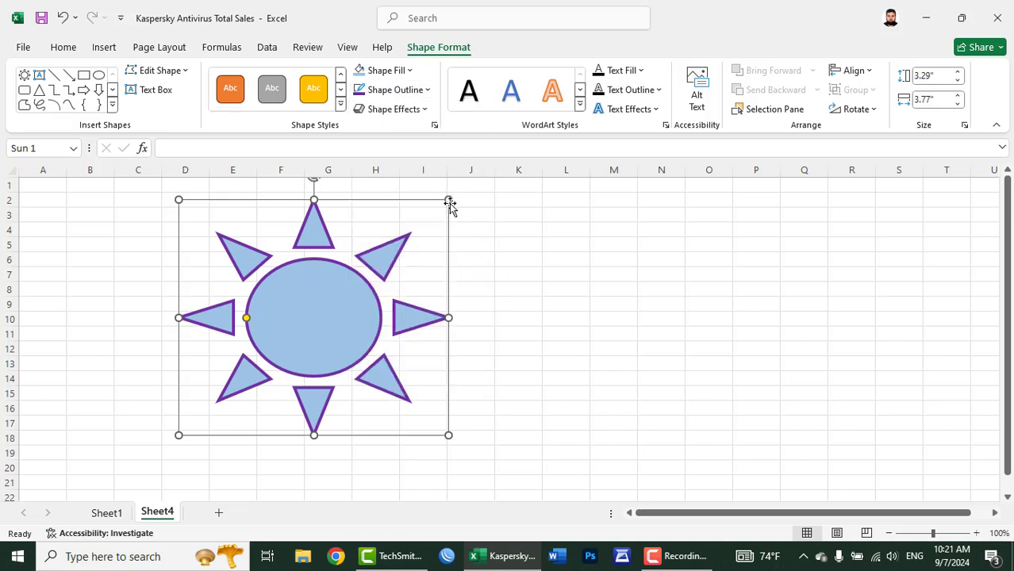
pyautogui.click(407, 111)
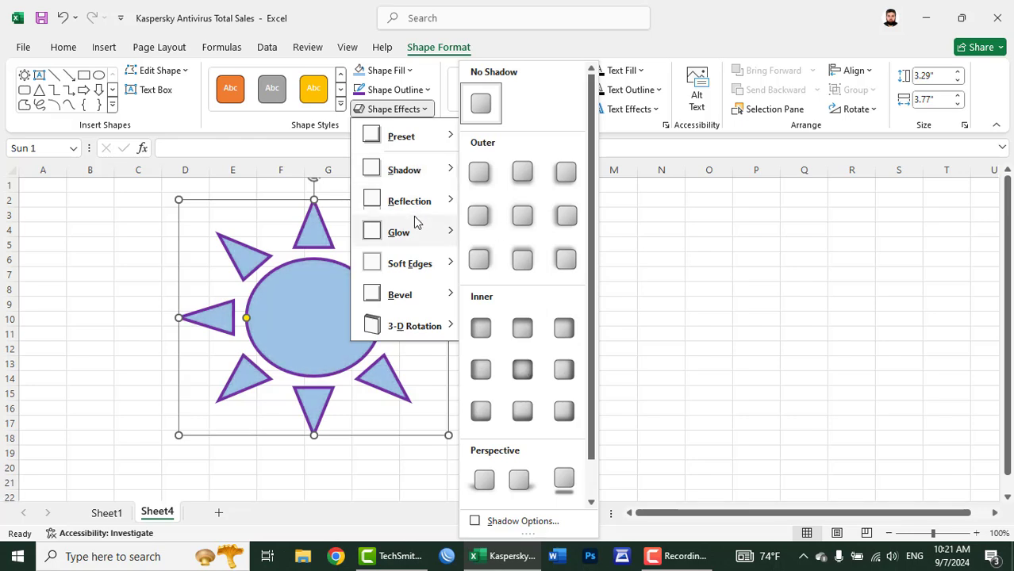
pyautogui.moveTo(399, 232)
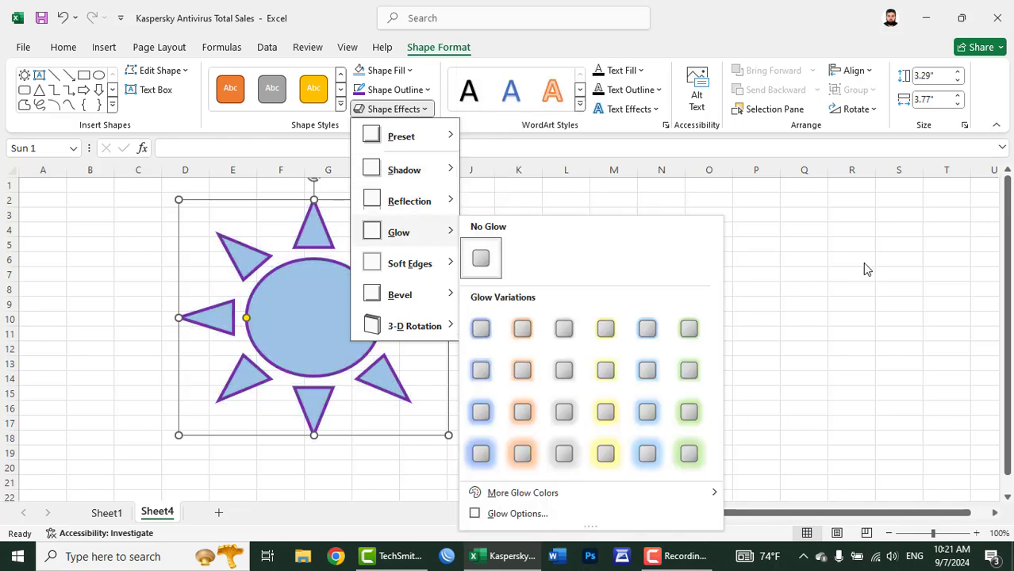
pyautogui.click(822, 256)
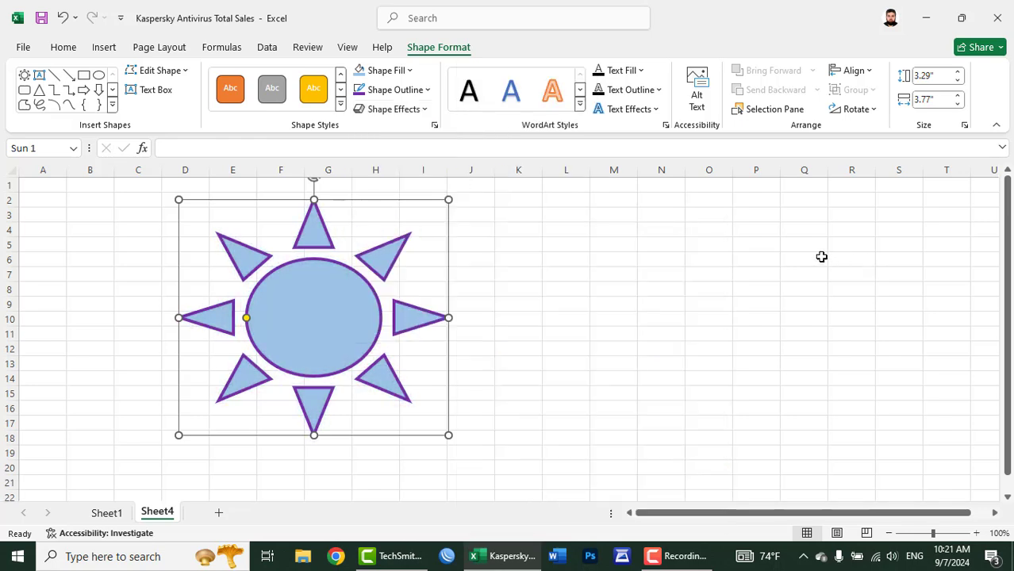
# Step: Delete the sun shape so Sheet4 is blank again
pyautogui.click(622, 293)
pyautogui.click(392, 274)
pyautogui.click(363, 266)
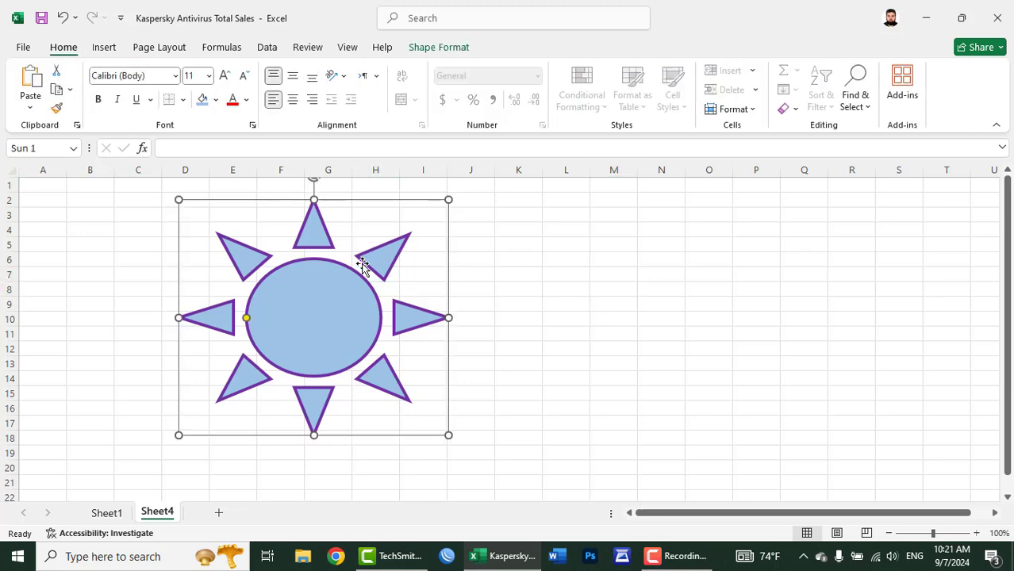
pyautogui.press('Delete')
pyautogui.click(105, 49)
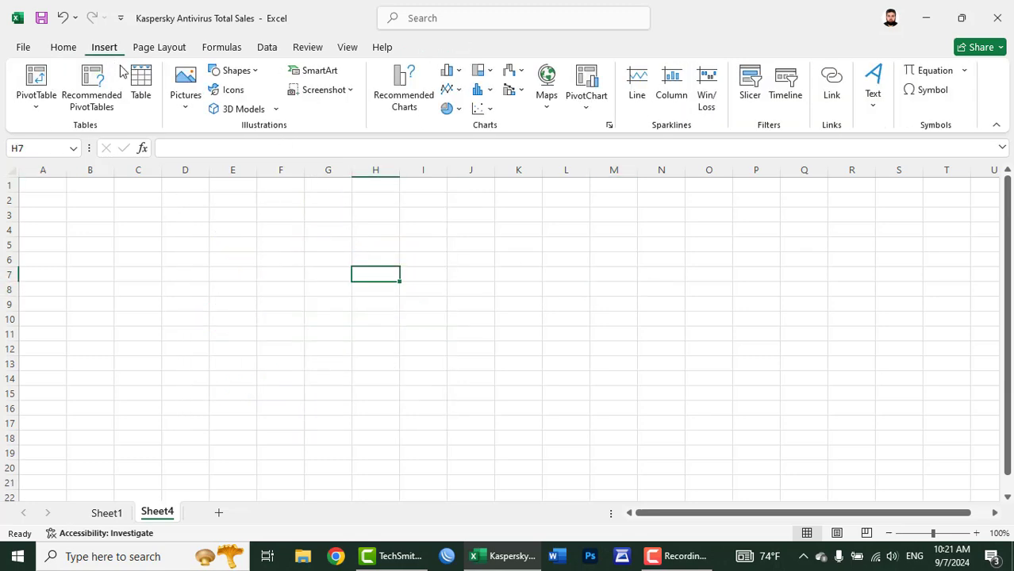
# Step: Insert the rising bar-chart icon from the icon library onto Sheet4
pyautogui.click(236, 71)
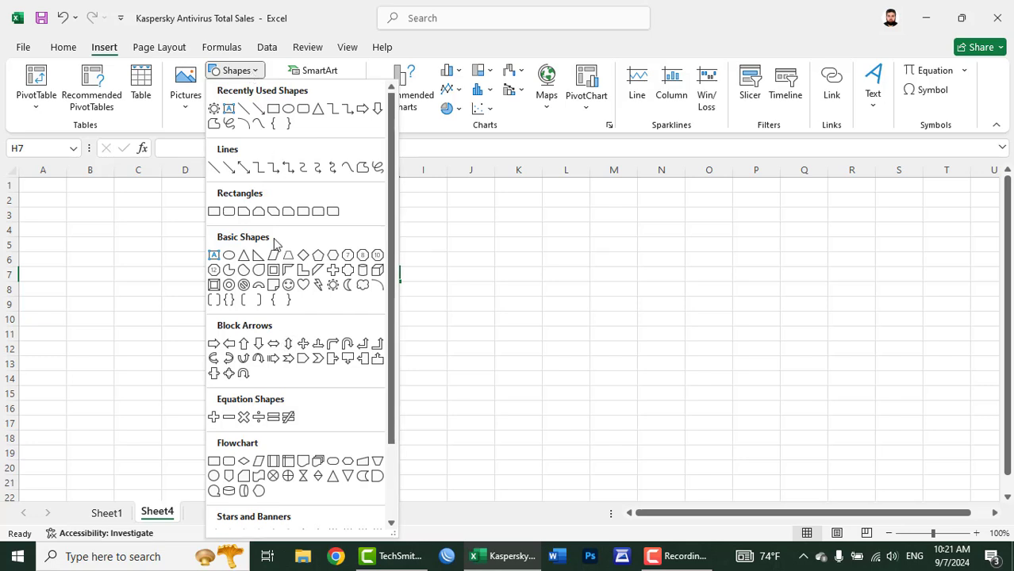
pyautogui.click(236, 73)
pyautogui.click(232, 90)
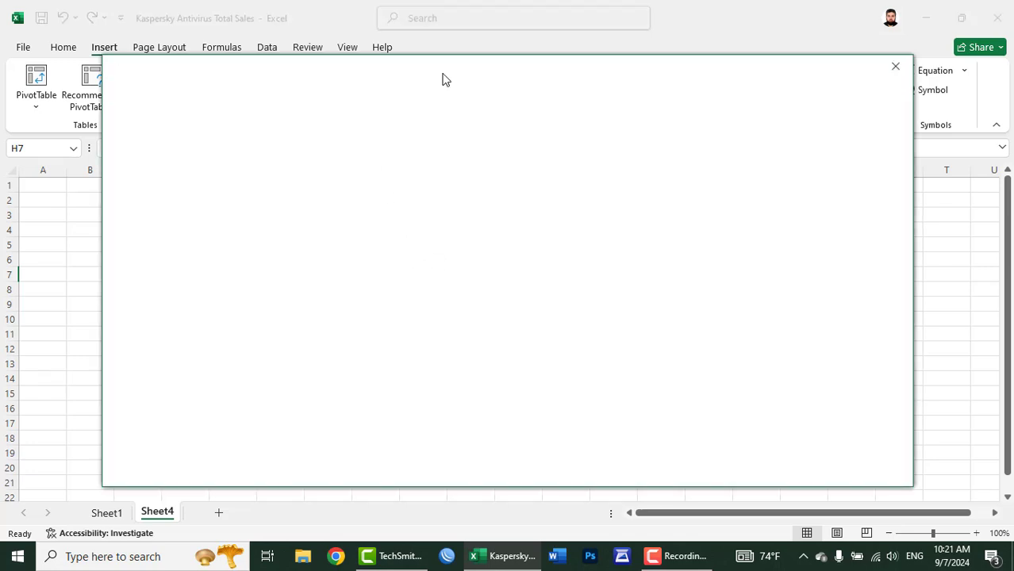
pyautogui.moveTo(458, 78)
pyautogui.mouseDown()
pyautogui.moveTo(524, 92)
pyautogui.moveTo(536, 84)
pyautogui.mouseUp()
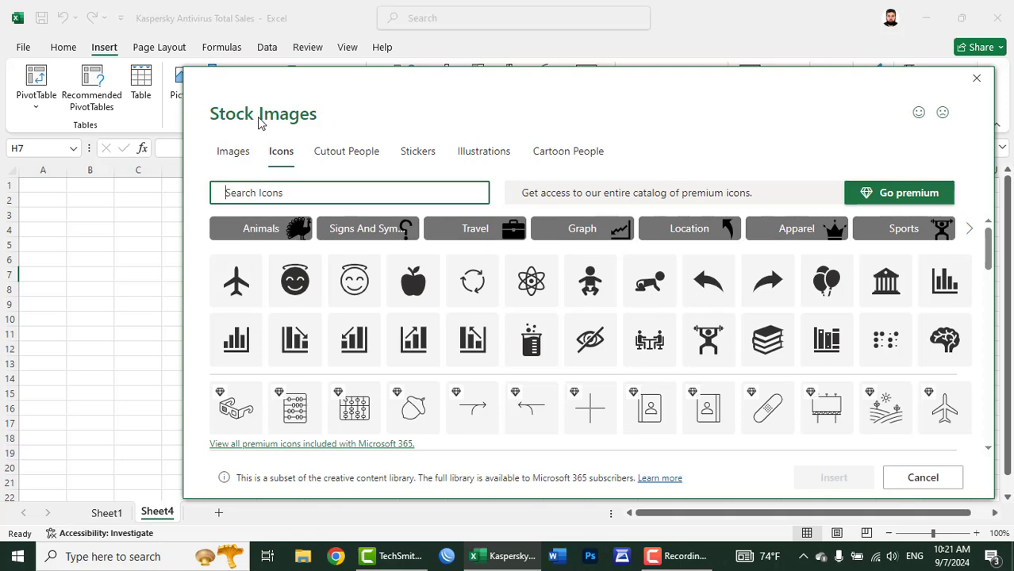
pyautogui.moveTo(267, 83)
pyautogui.mouseDown()
pyautogui.moveTo(270, 147)
pyautogui.moveTo(292, 68)
pyautogui.mouseUp()
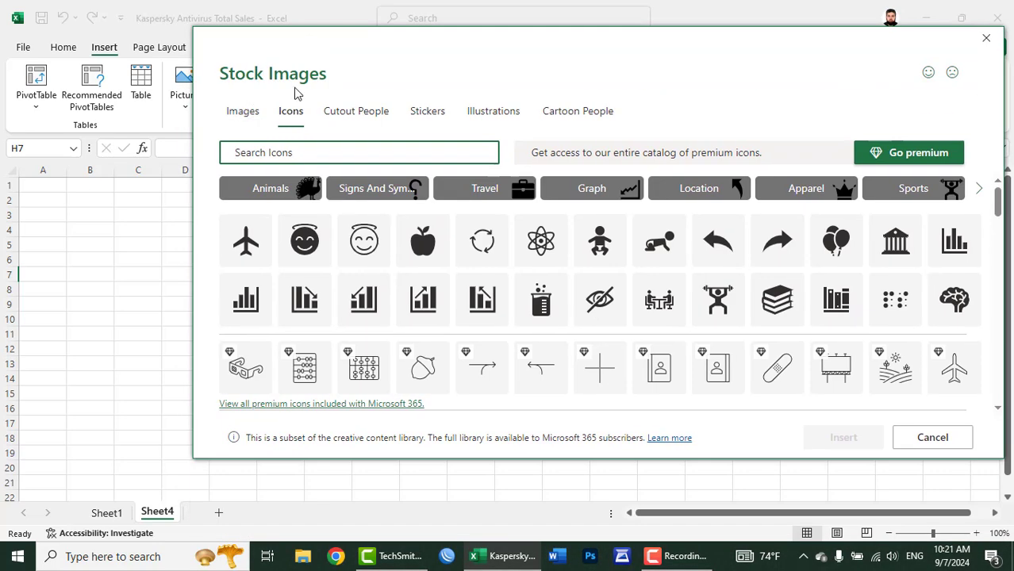
pyautogui.click(247, 115)
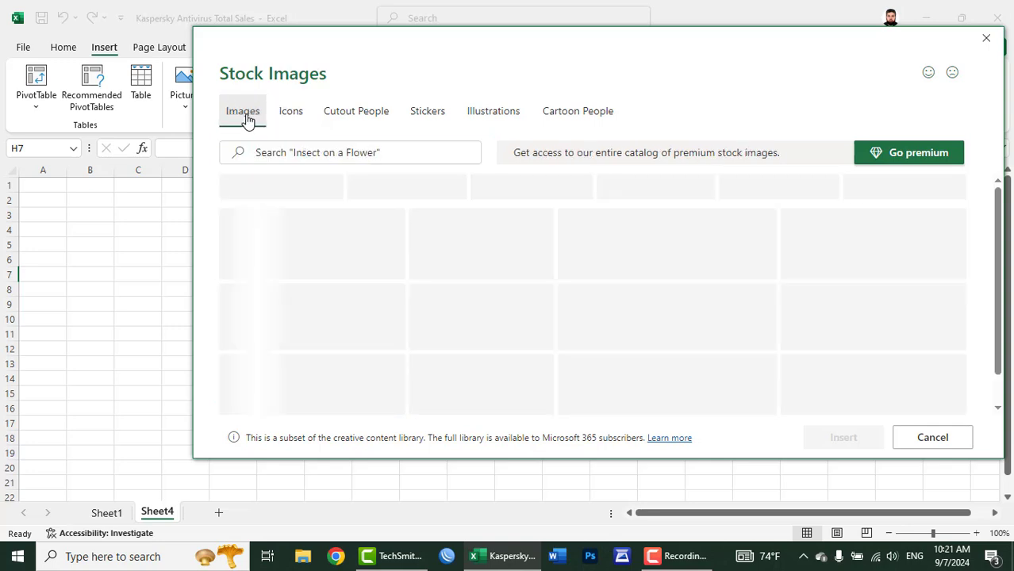
pyautogui.click(291, 118)
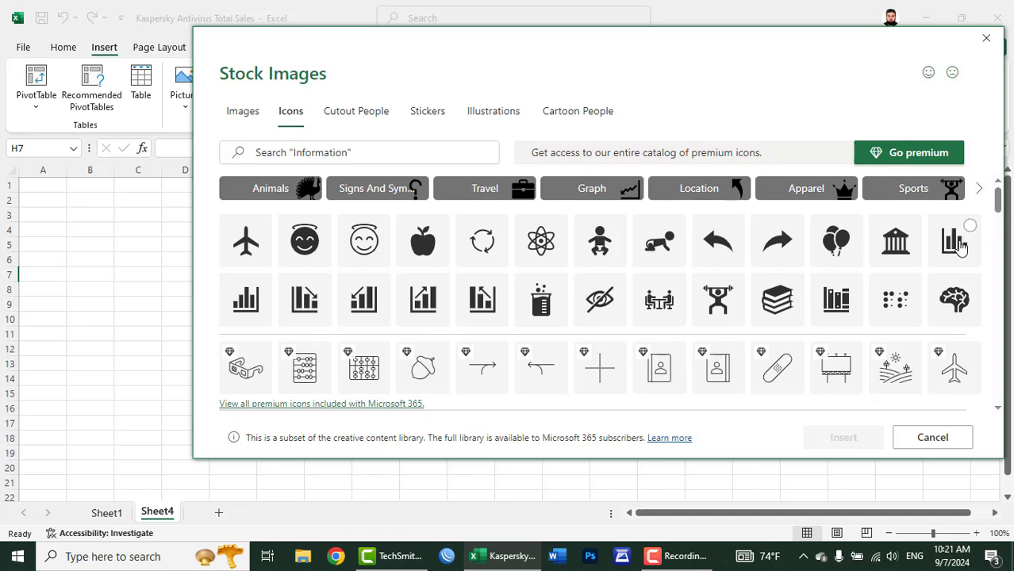
pyautogui.click(960, 238)
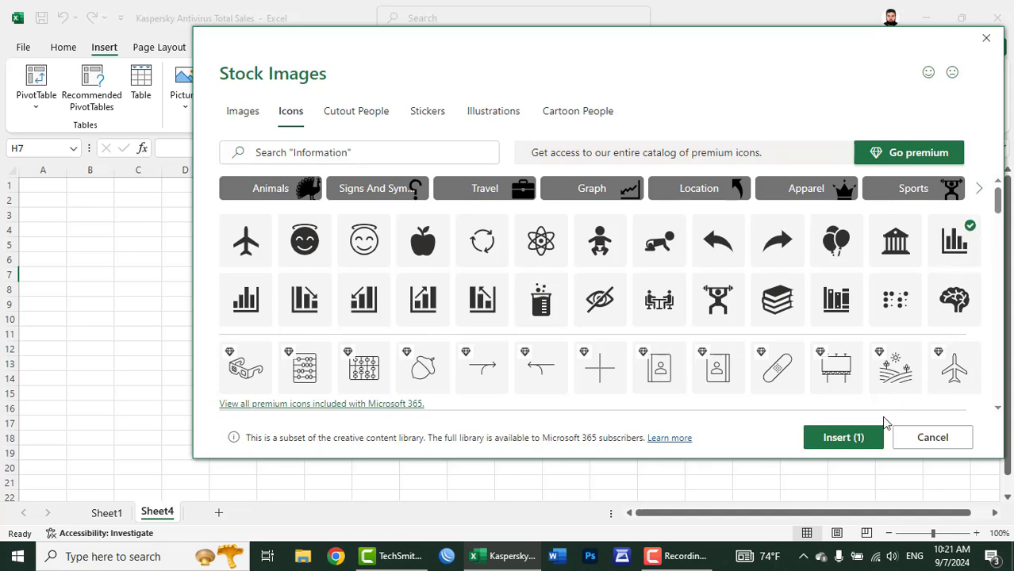
pyautogui.click(420, 305)
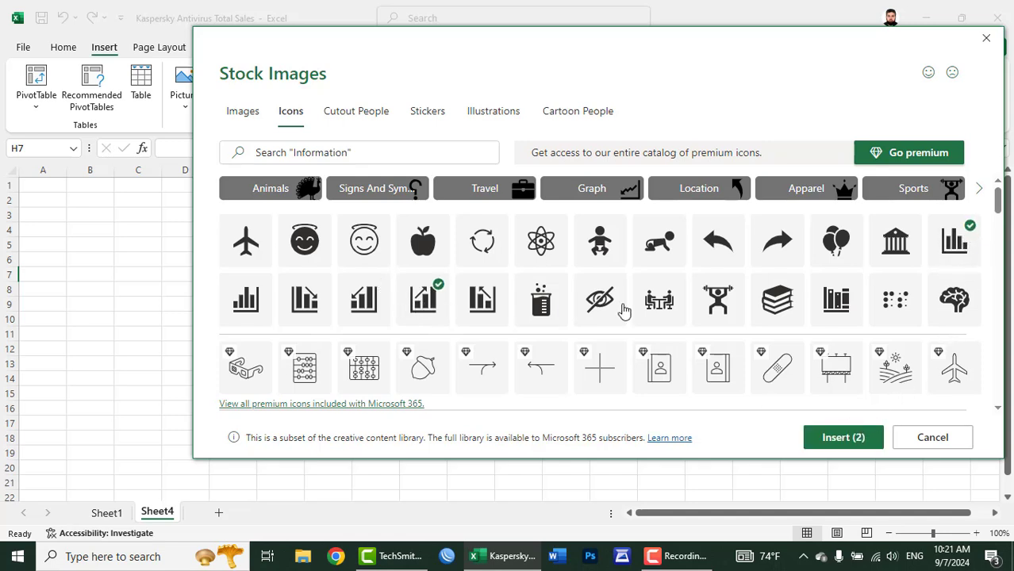
pyautogui.click(970, 229)
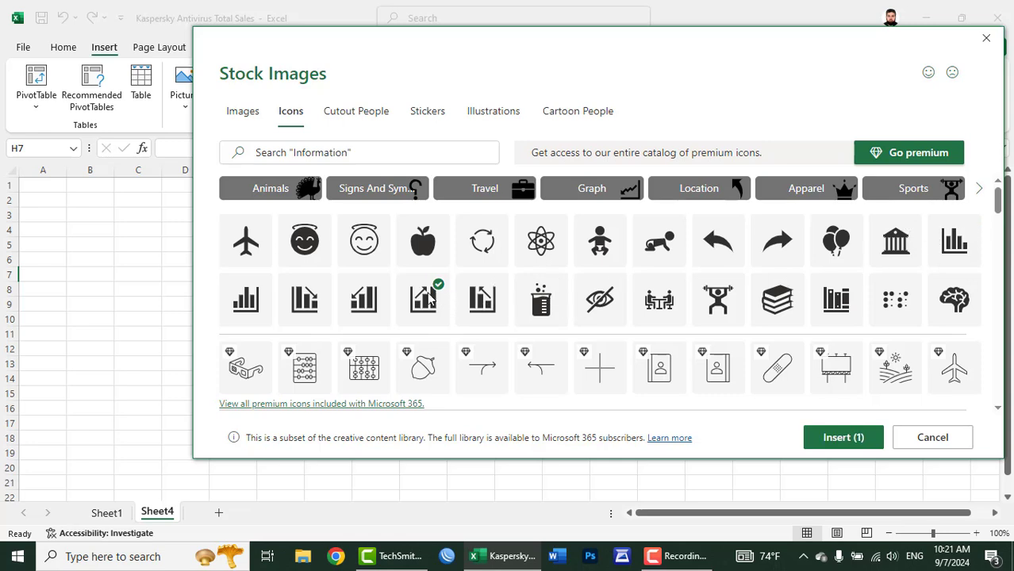
pyautogui.click(828, 443)
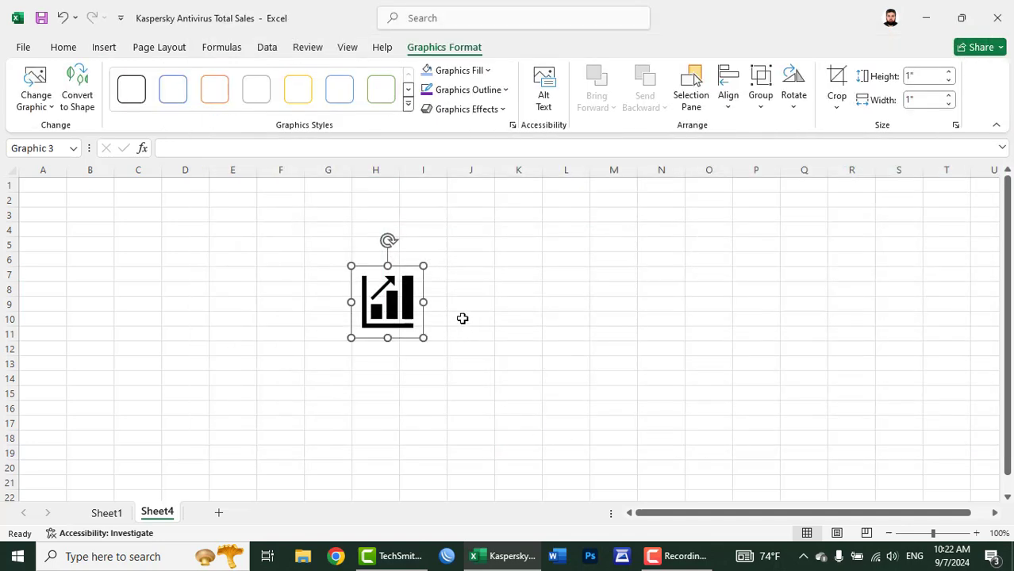
# Step: Enlarge the chart icon to 2.64 inches, then delete it
pyautogui.moveTo(423, 339); pyautogui.dragTo(539, 455)
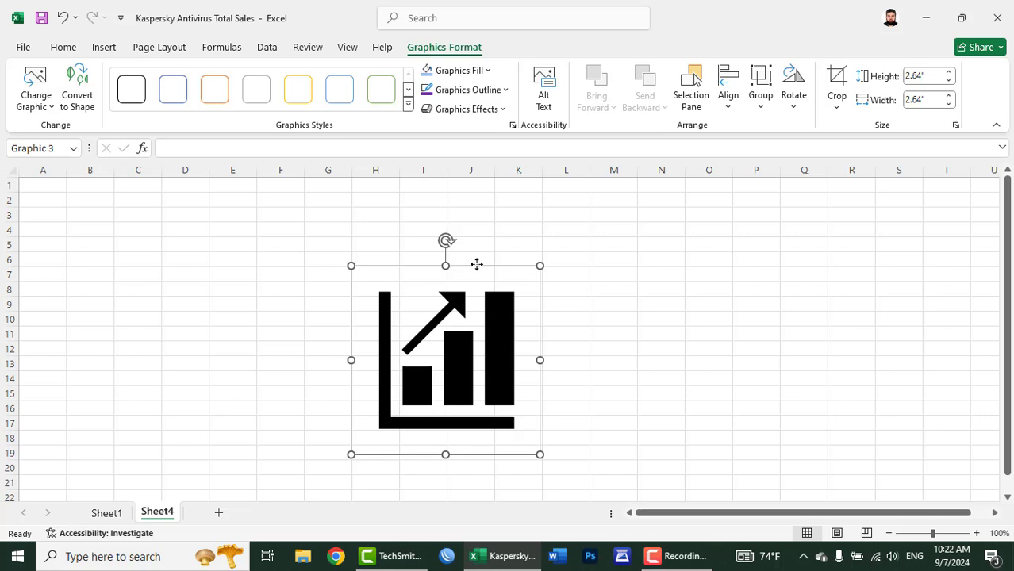
pyautogui.press('Delete')
pyautogui.click(104, 48)
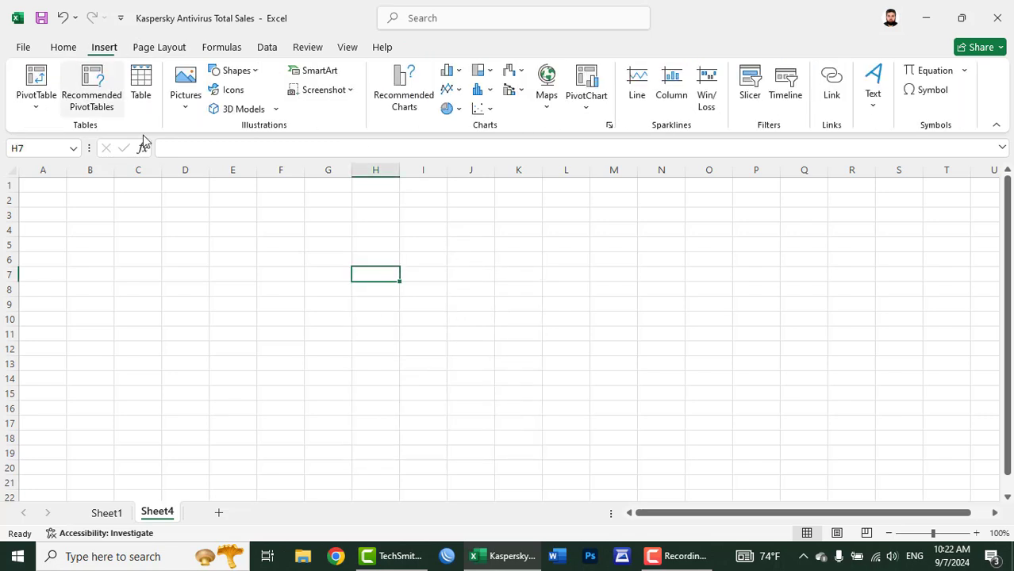
pyautogui.click(277, 110)
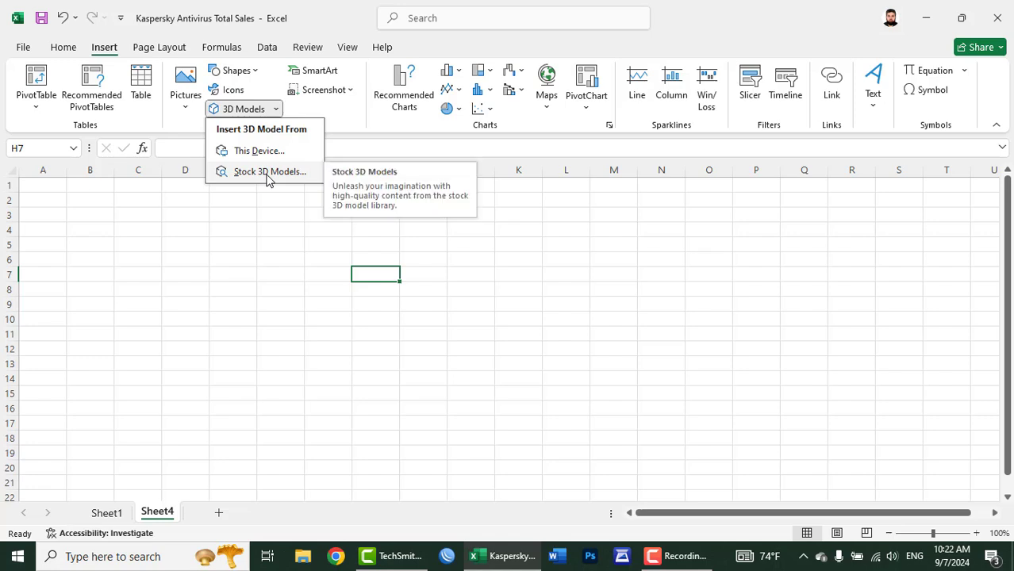
pyautogui.click(268, 173)
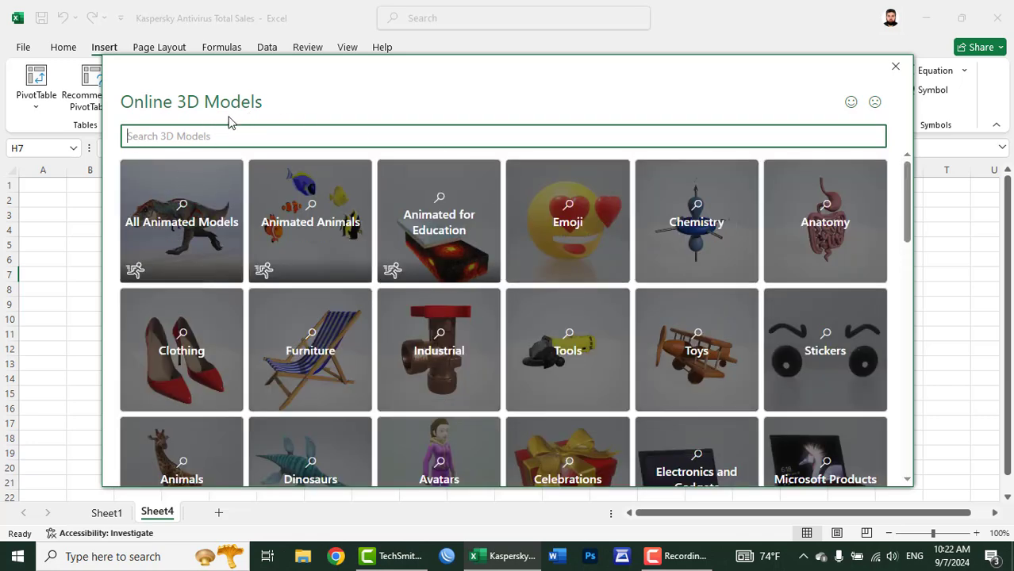
pyautogui.scroll(-1, 631, 314)
pyautogui.scroll(-2, 631, 314)
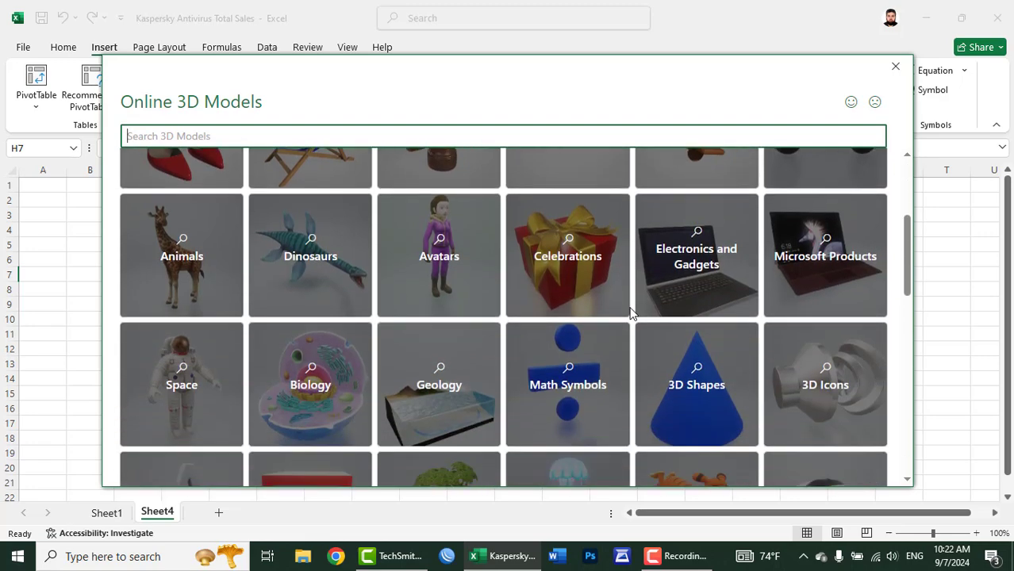
pyautogui.scroll(-3, 631, 314)
pyautogui.scroll(2, 631, 315)
pyautogui.scroll(3, 631, 313)
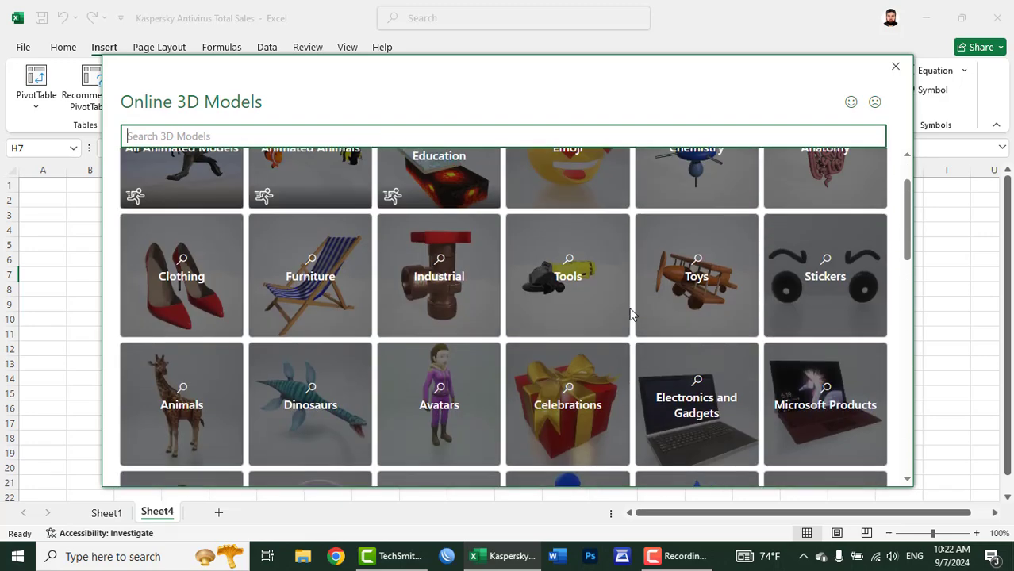
pyautogui.scroll(1, 631, 312)
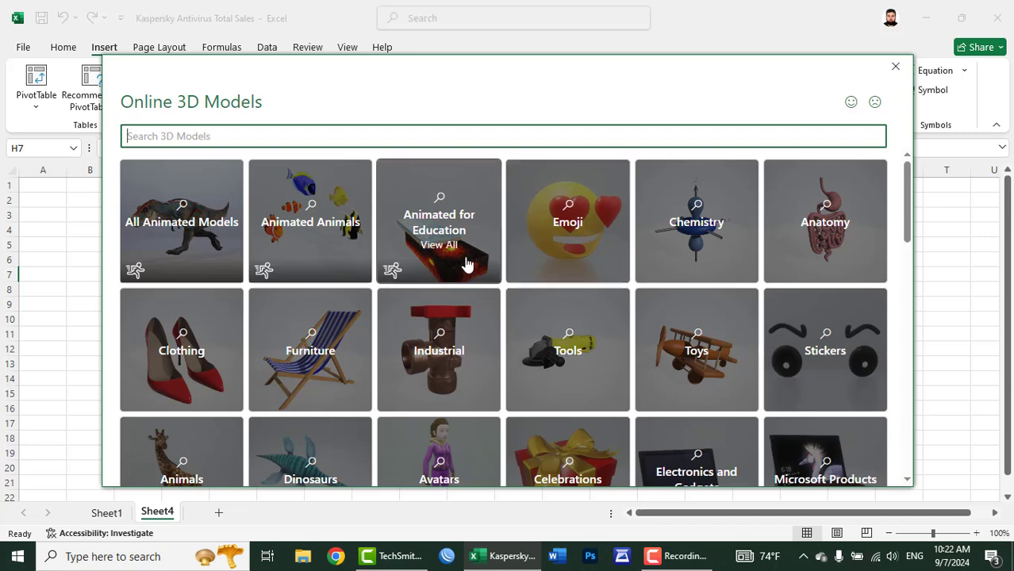
pyautogui.click(195, 259)
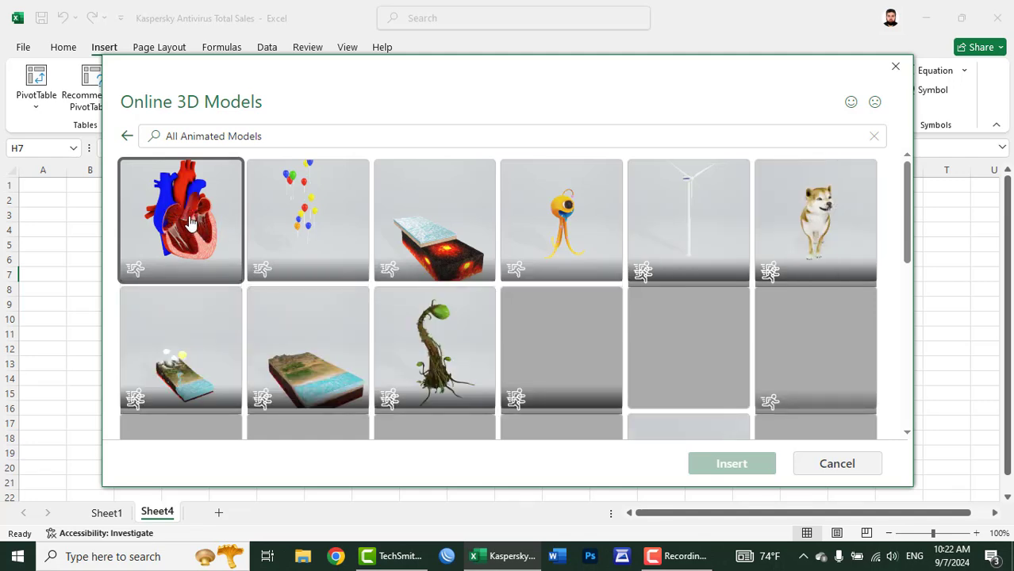
pyautogui.click(190, 223)
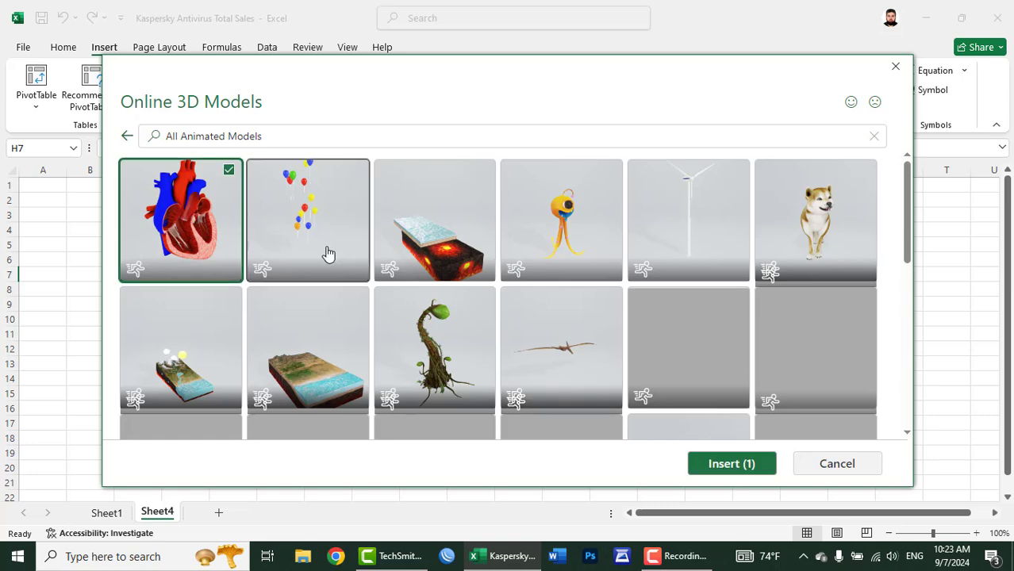
pyautogui.click(733, 470)
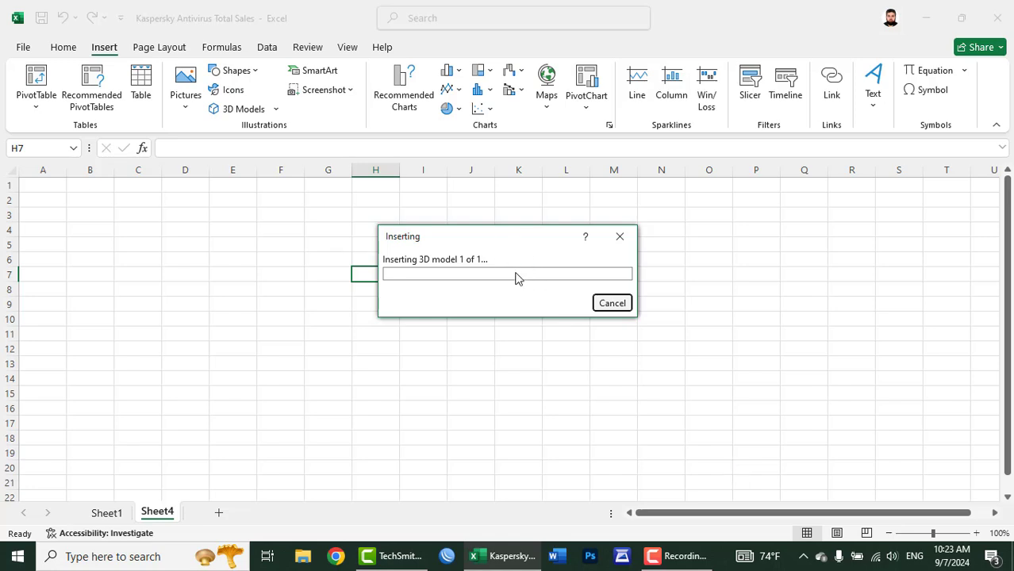
pyautogui.moveTo(468, 246)
pyautogui.mouseDown()
pyautogui.moveTo(452, 236)
pyautogui.moveTo(111, 250)
pyautogui.moveTo(145, 239)
pyautogui.moveTo(177, 212)
pyautogui.mouseUp()
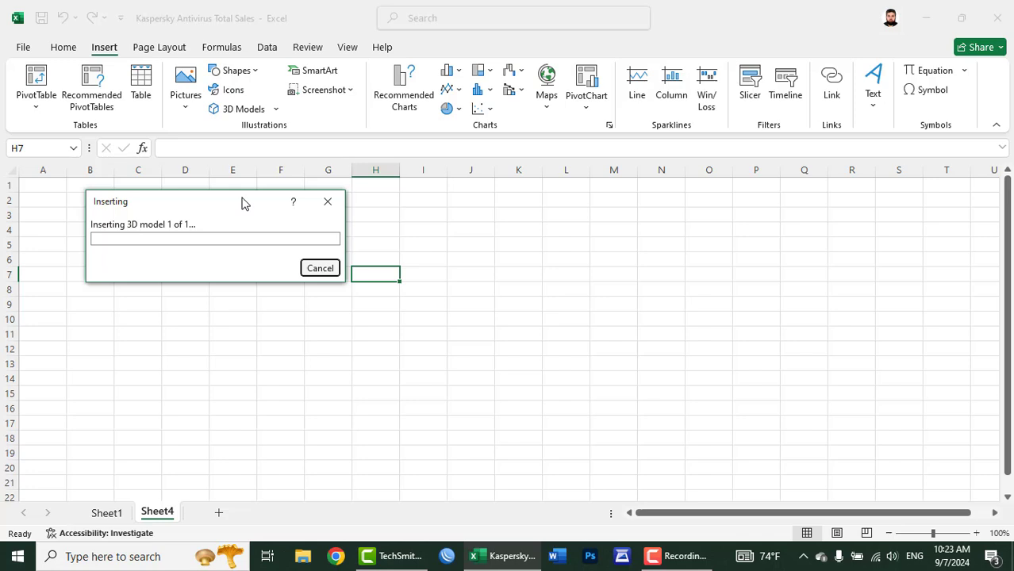
pyautogui.moveTo(244, 203)
pyautogui.mouseDown()
pyautogui.moveTo(250, 193)
pyautogui.moveTo(212, 190)
pyautogui.mouseUp()
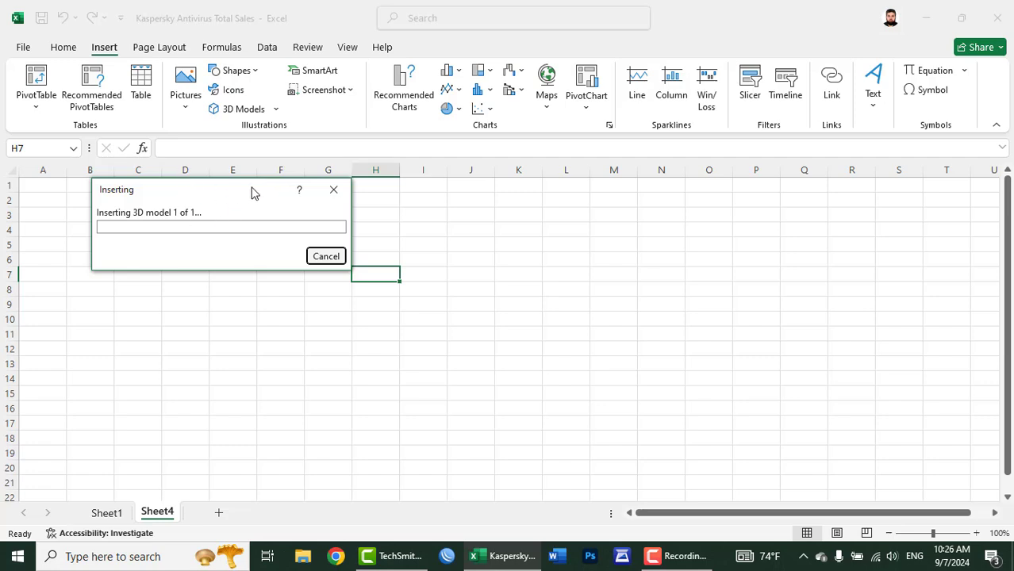
pyautogui.click(334, 190)
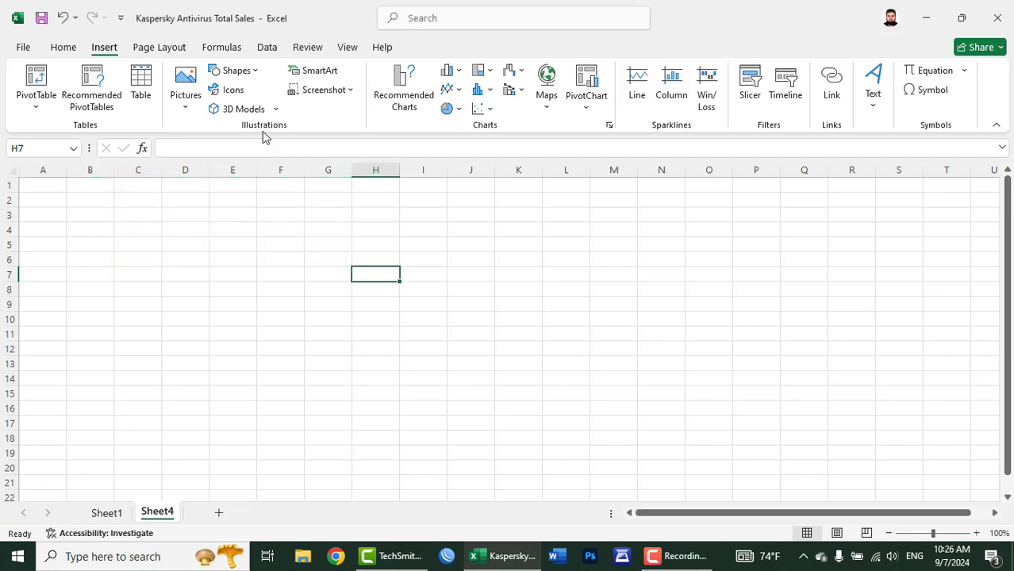
pyautogui.click(275, 108)
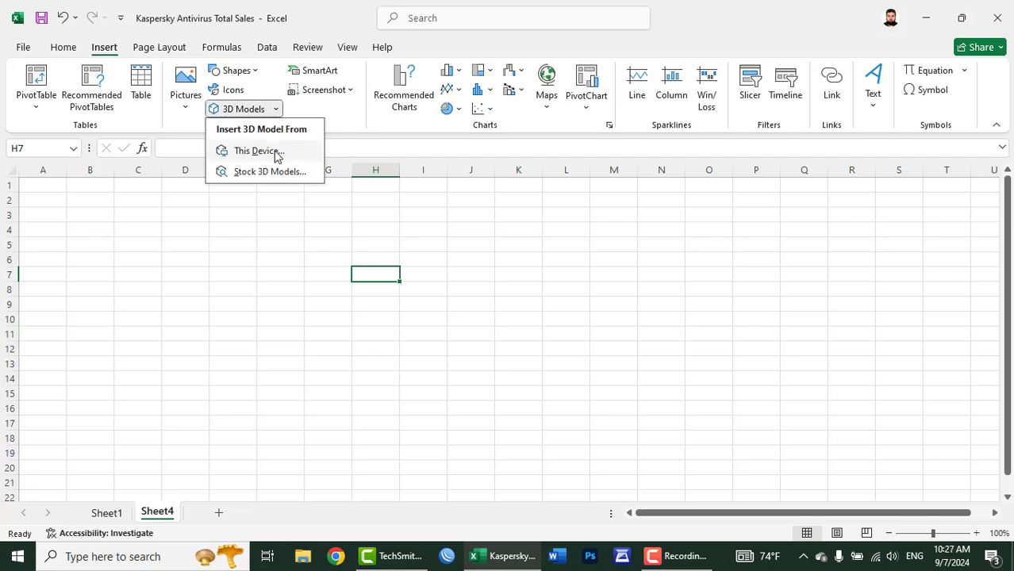
pyautogui.moveTo(258, 151)
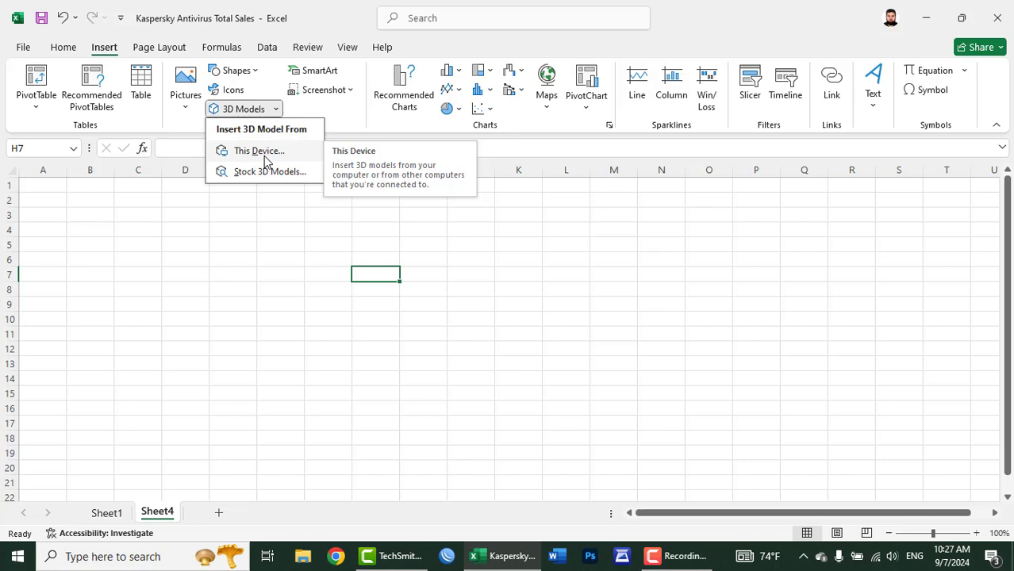
pyautogui.click(266, 158)
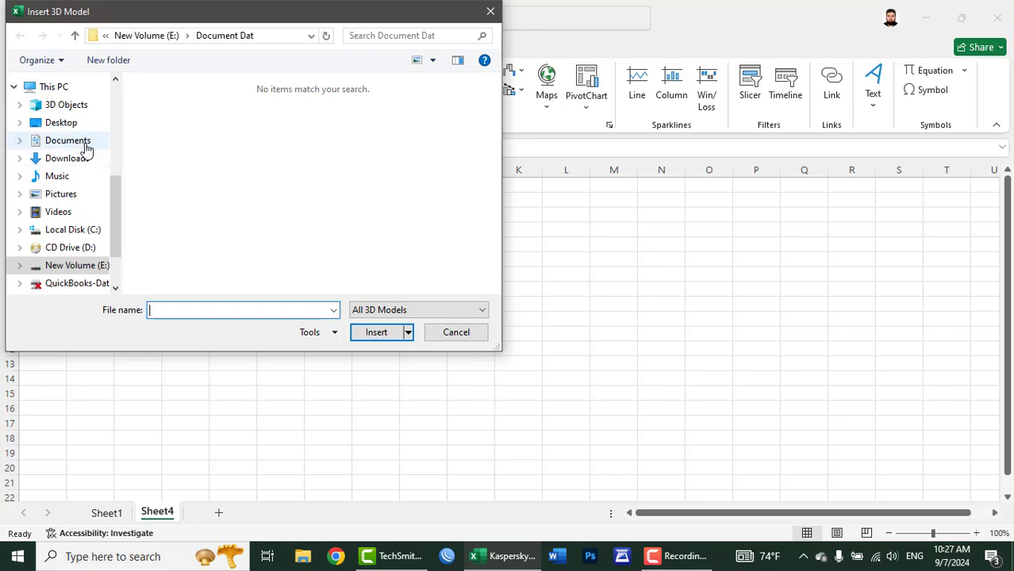
pyautogui.click(84, 143)
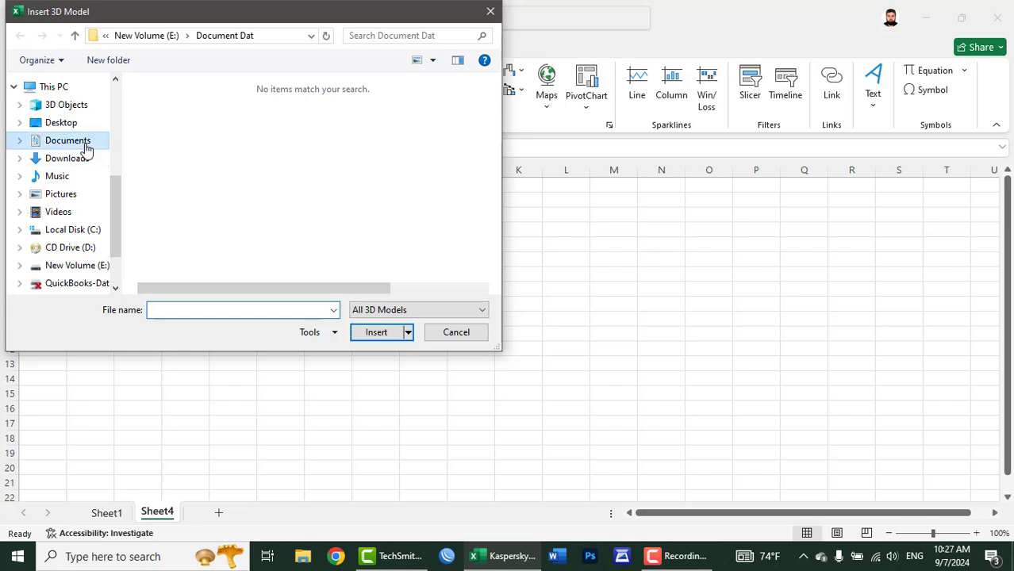
pyautogui.click(73, 195)
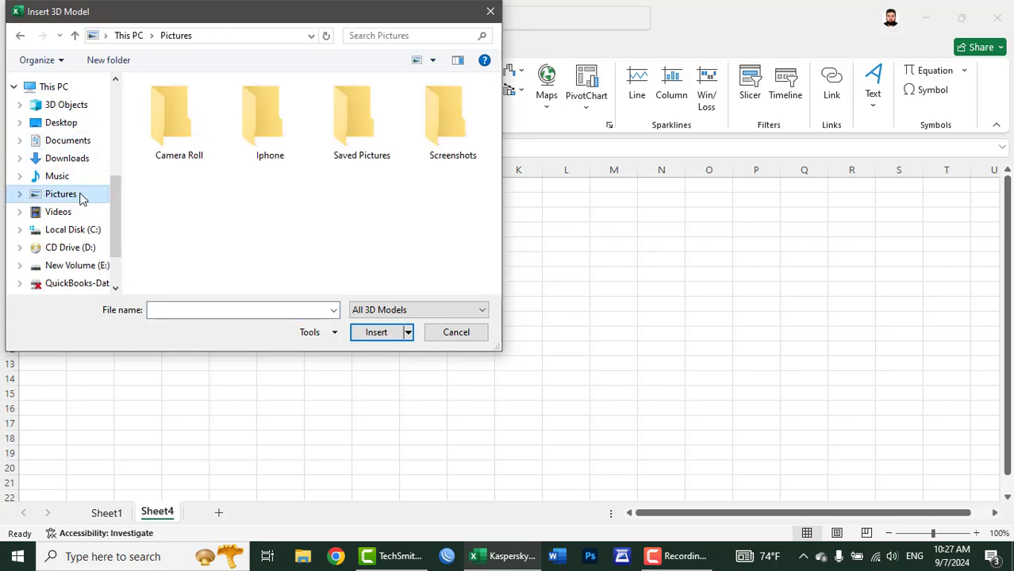
pyautogui.click(397, 310)
pyautogui.click(391, 325)
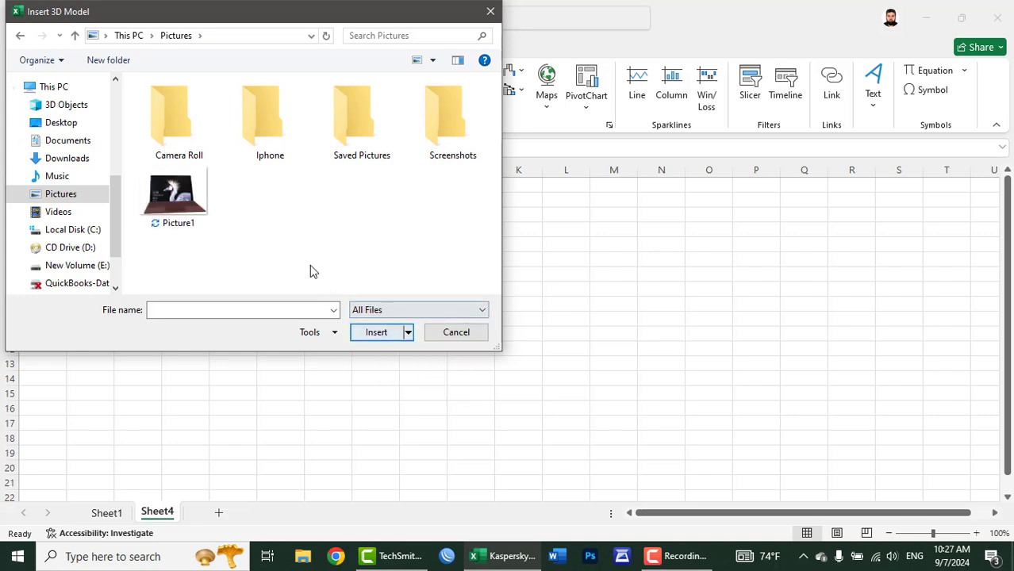
pyautogui.click(183, 203)
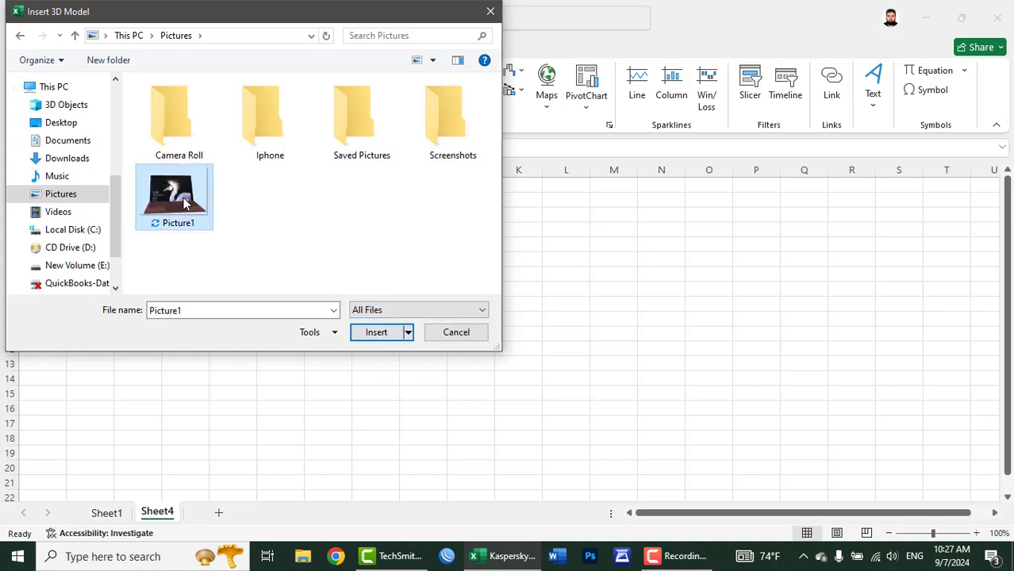
pyautogui.click(376, 332)
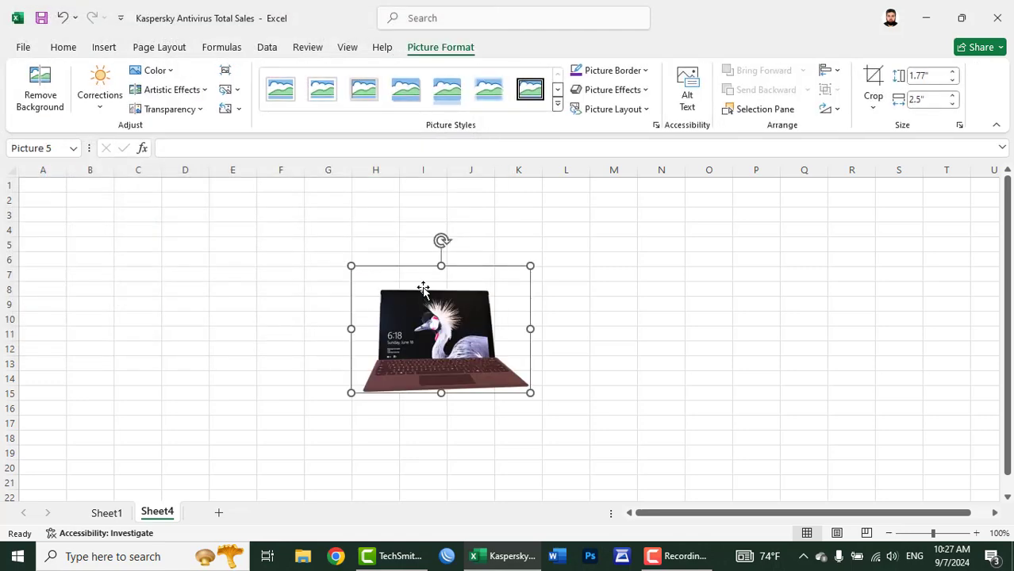
pyautogui.moveTo(443, 328); pyautogui.dragTo(305, 320)
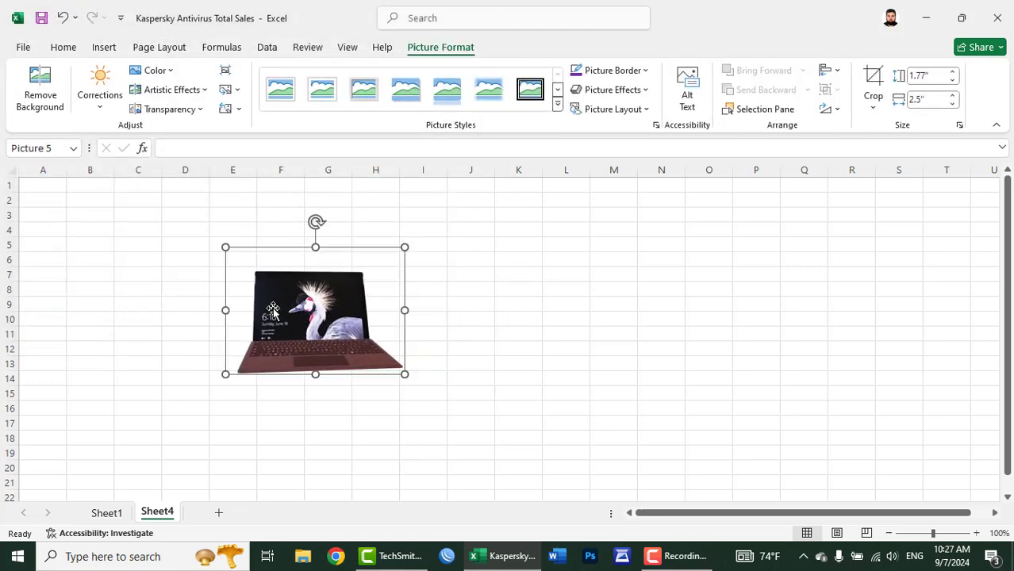
pyautogui.moveTo(315, 222); pyautogui.dragTo(308, 278)
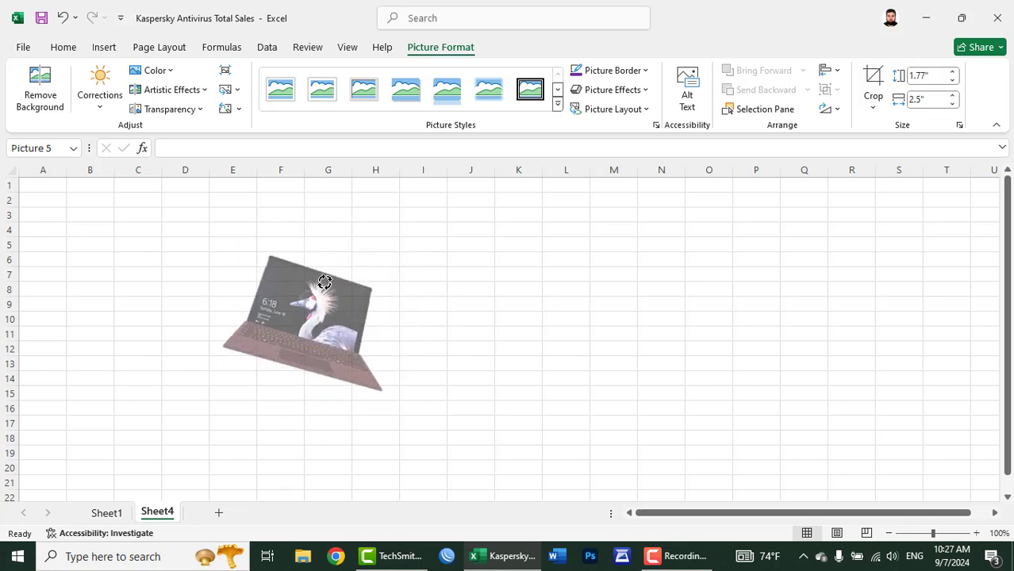
pyautogui.moveTo(308, 278); pyautogui.dragTo(314, 275)
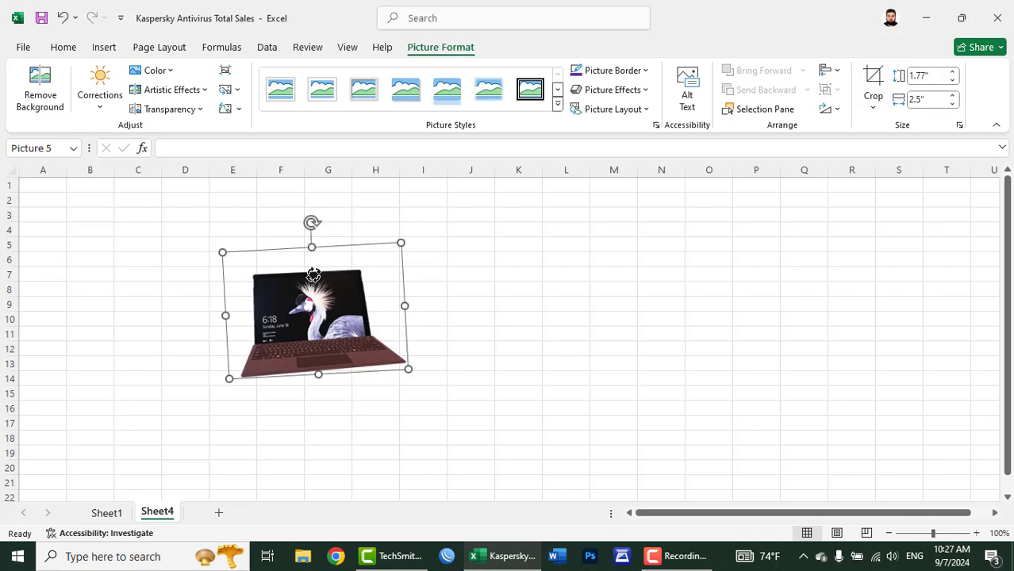
pyautogui.press('Delete')
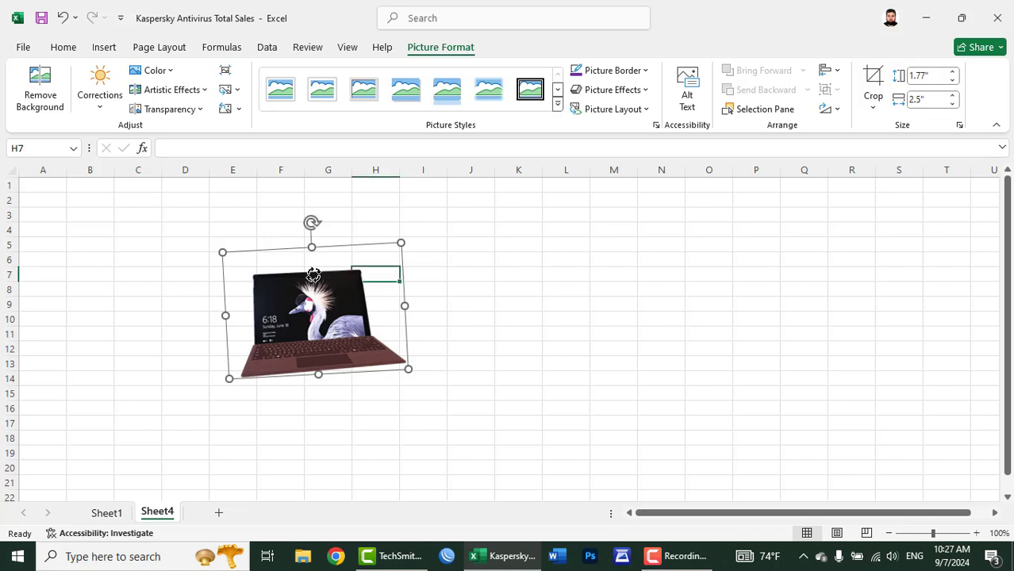
pyautogui.click(104, 47)
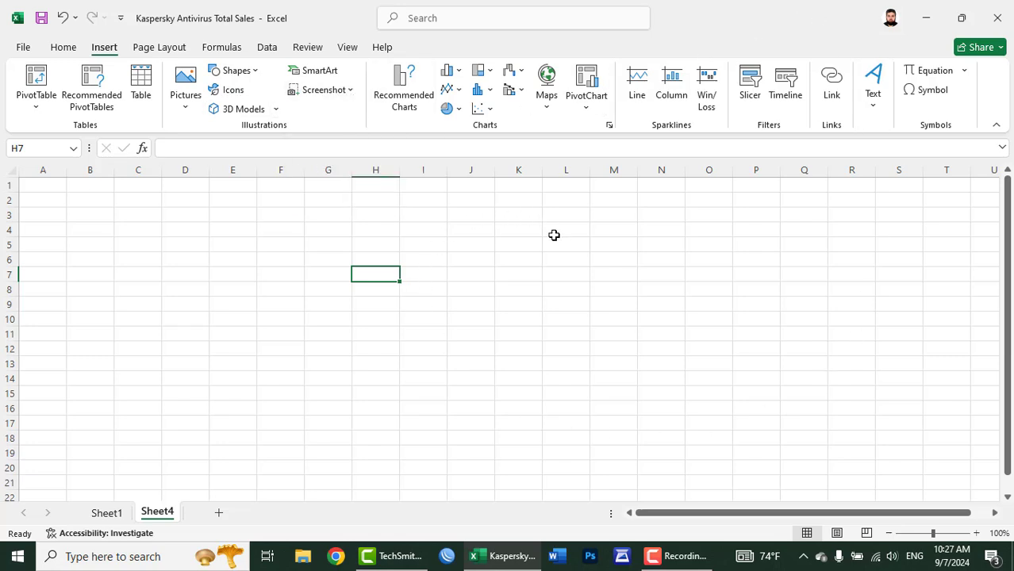
# Step: Clip the 'Learn Practical Excel 2021' title as a screenshot onto Sheet4, then delete it
pyautogui.click(350, 89)
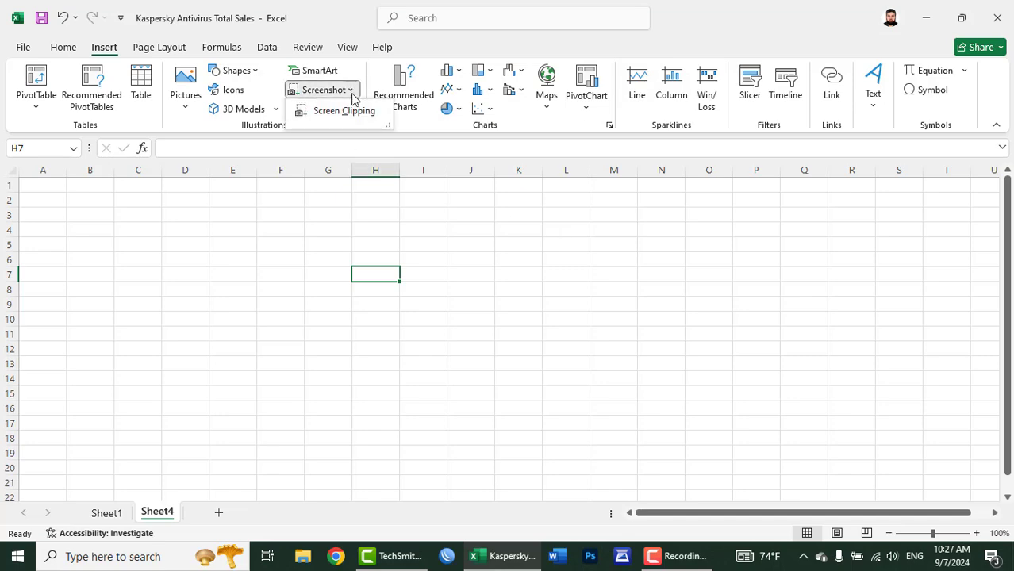
pyautogui.click(342, 111)
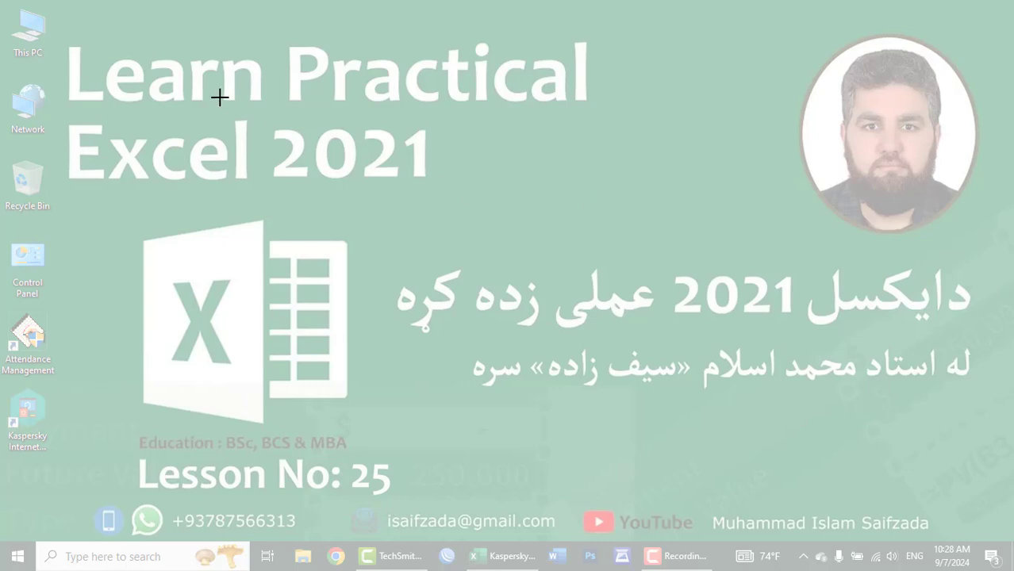
pyautogui.moveTo(68, 33); pyautogui.dragTo(593, 184)
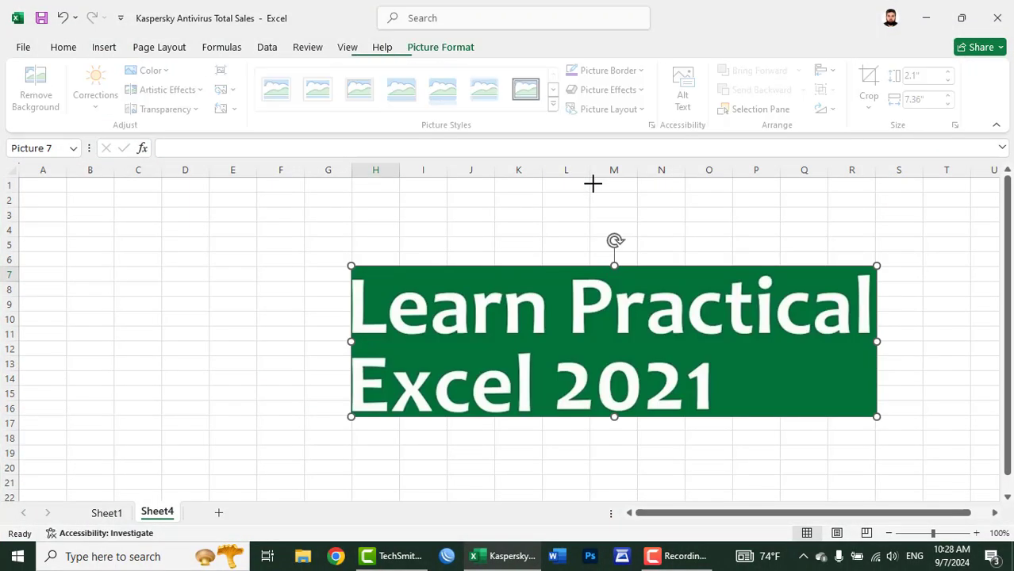
pyautogui.moveTo(708, 345); pyautogui.dragTo(480, 300)
pyautogui.press('Delete')
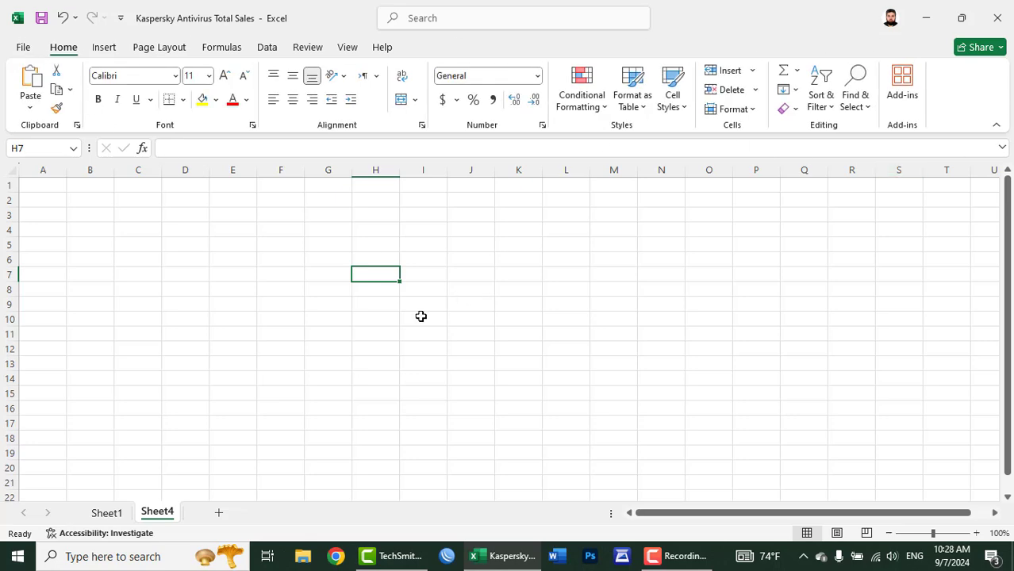
pyautogui.click(104, 48)
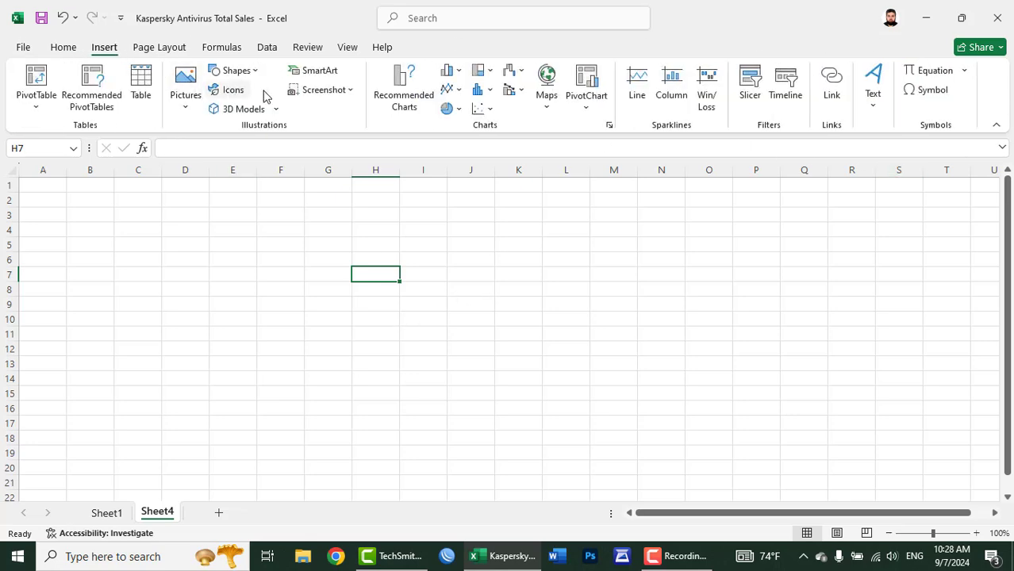
pyautogui.click(356, 94)
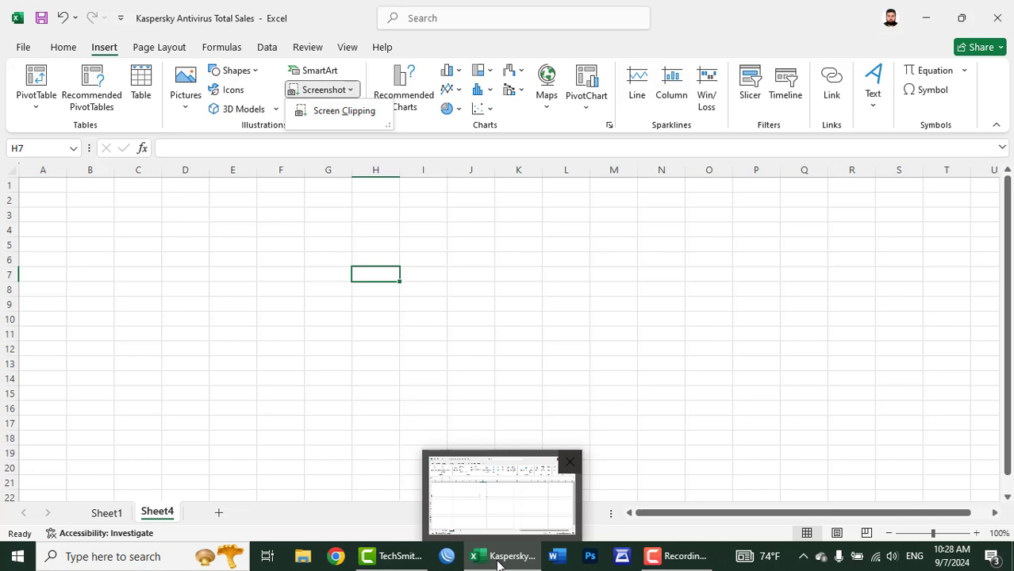
pyautogui.click(331, 115)
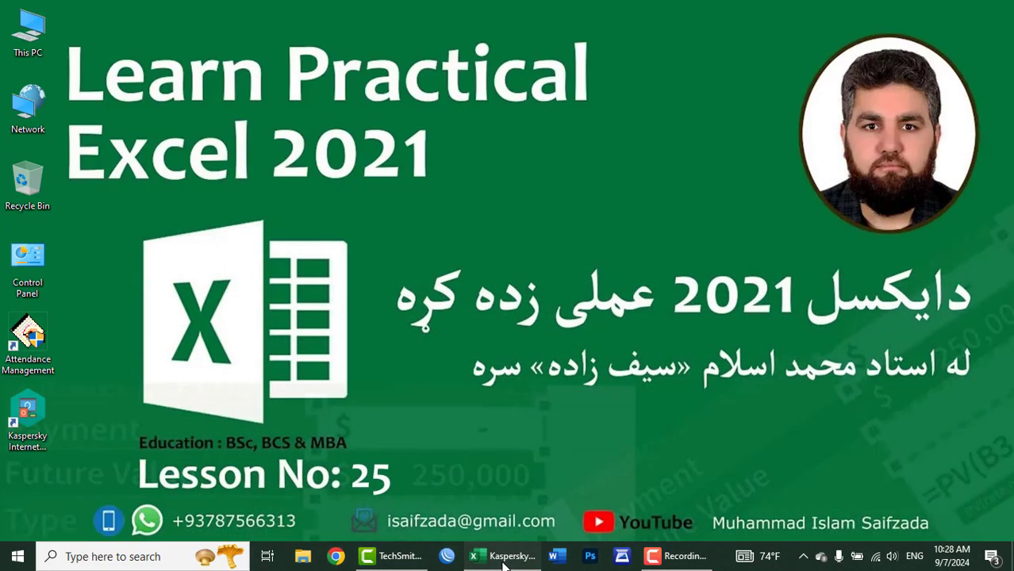
pyautogui.click(503, 560)
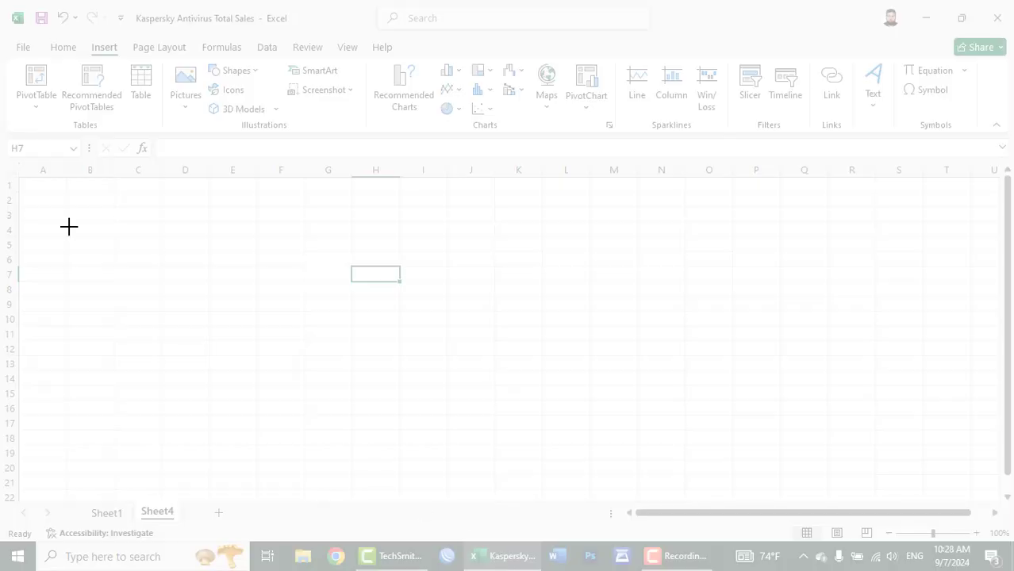
pyautogui.moveTo(3, 4); pyautogui.dragTo(1009, 178)
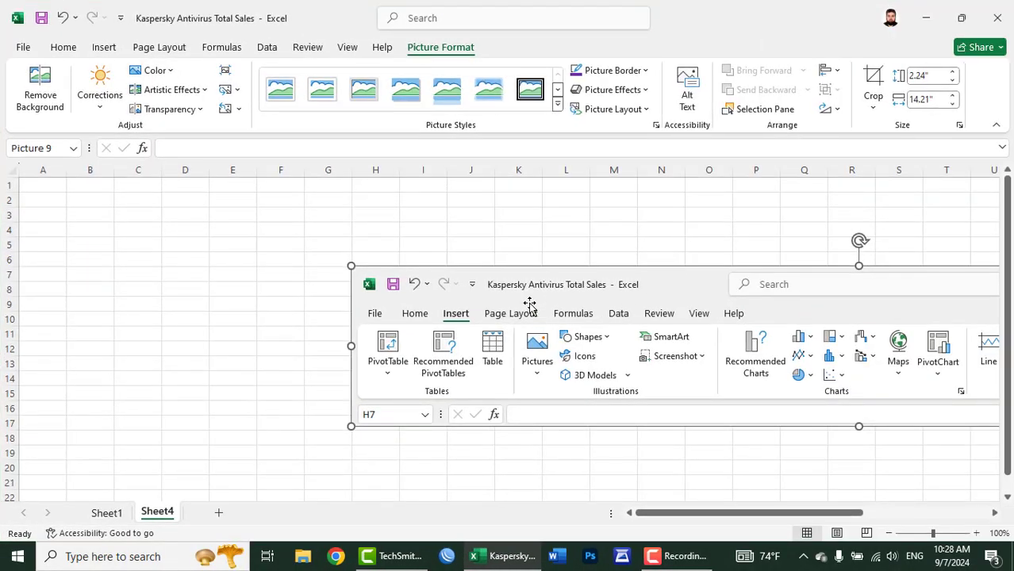
pyautogui.moveTo(529, 306); pyautogui.dragTo(181, 207)
pyautogui.press('Delete')
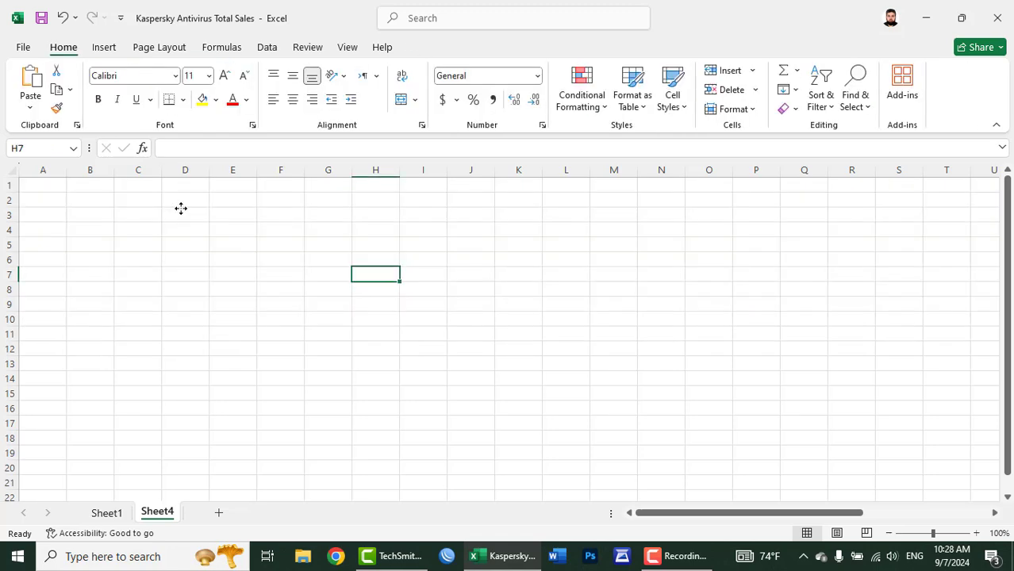
# Step: Insert a Hierarchy > Organization Chart SmartArt diagram with five placeholder boxes
pyautogui.click(104, 48)
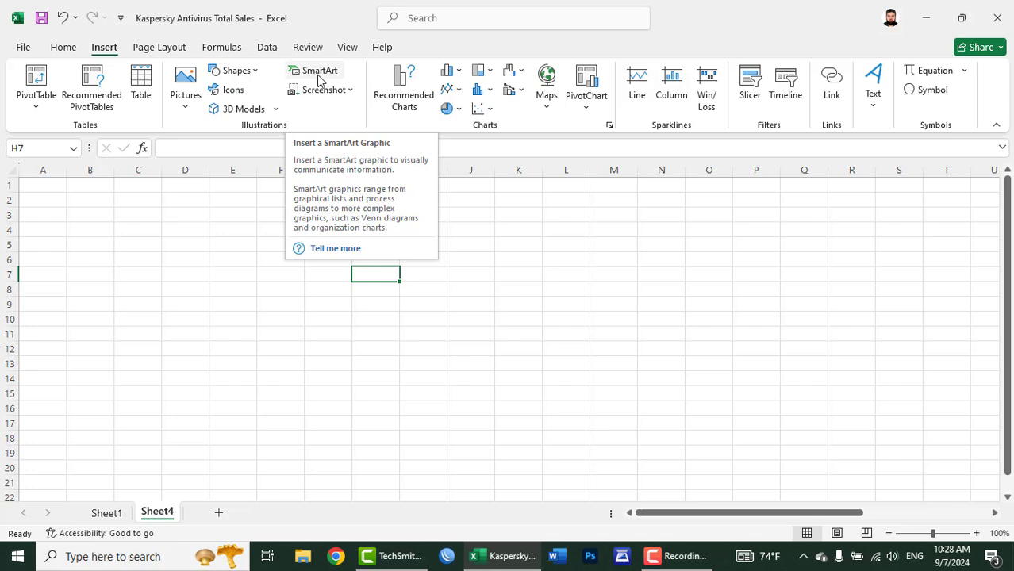
pyautogui.click(320, 79)
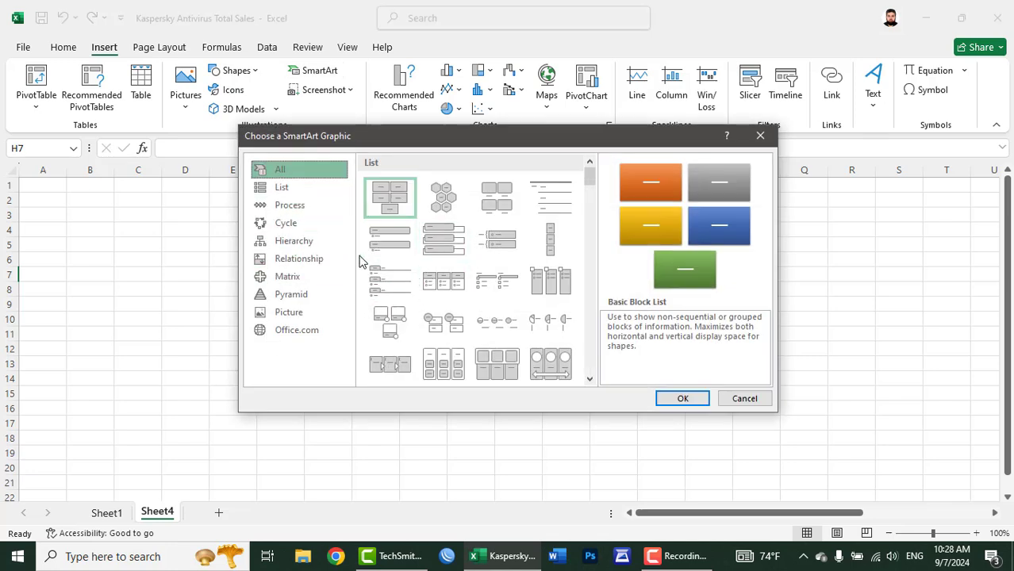
pyautogui.click(312, 231)
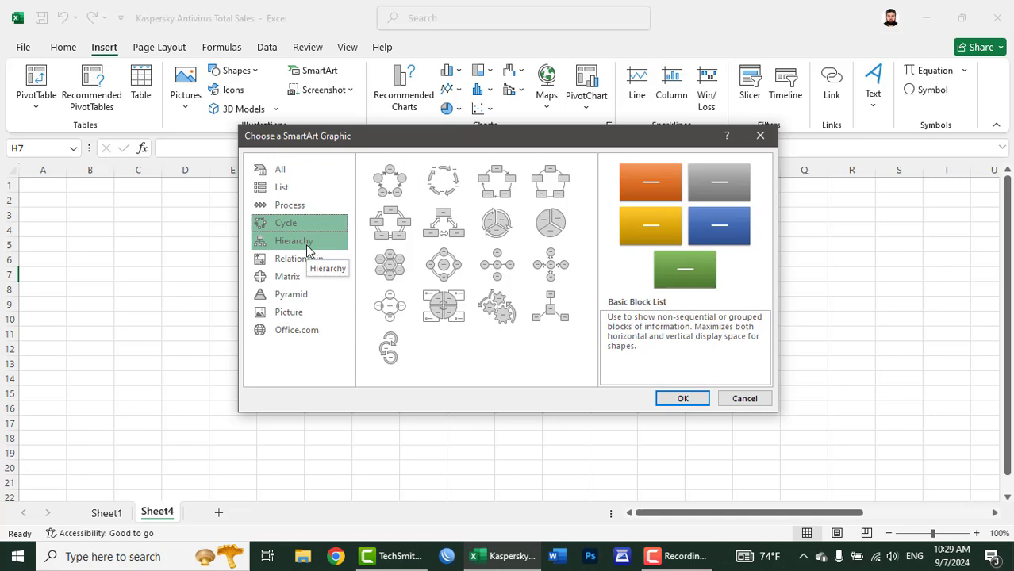
pyautogui.click(310, 249)
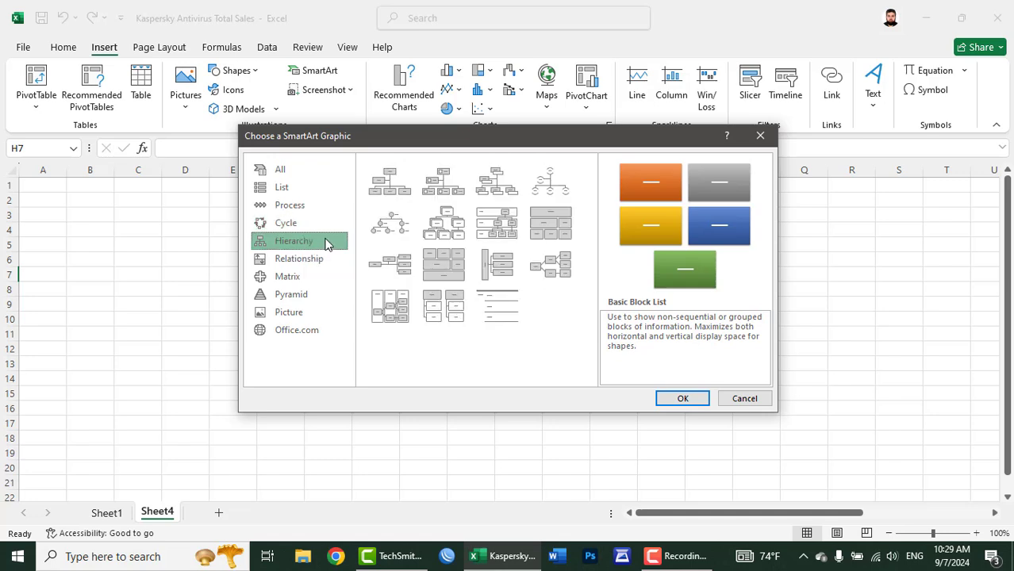
pyautogui.click(316, 261)
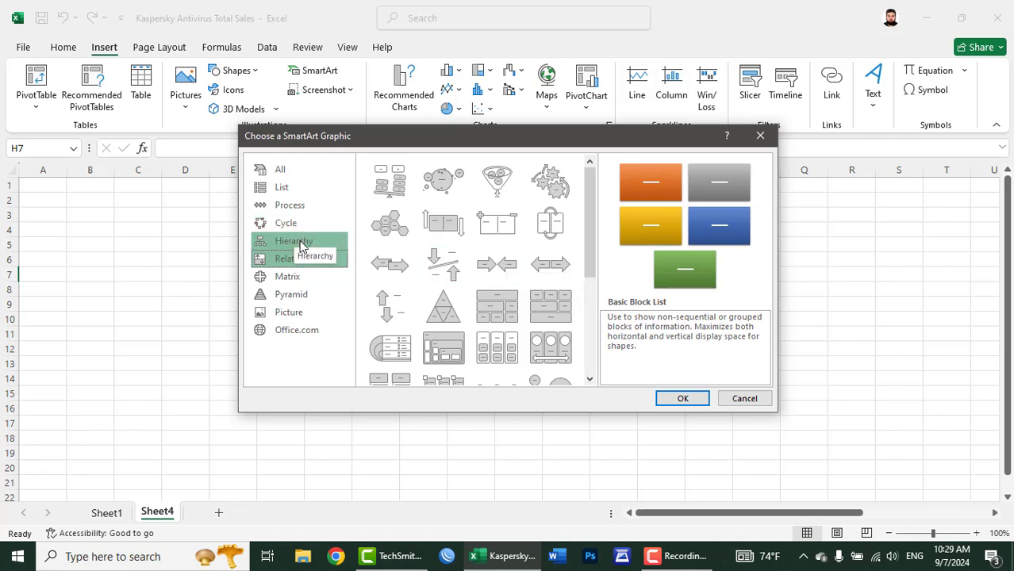
pyautogui.click(302, 245)
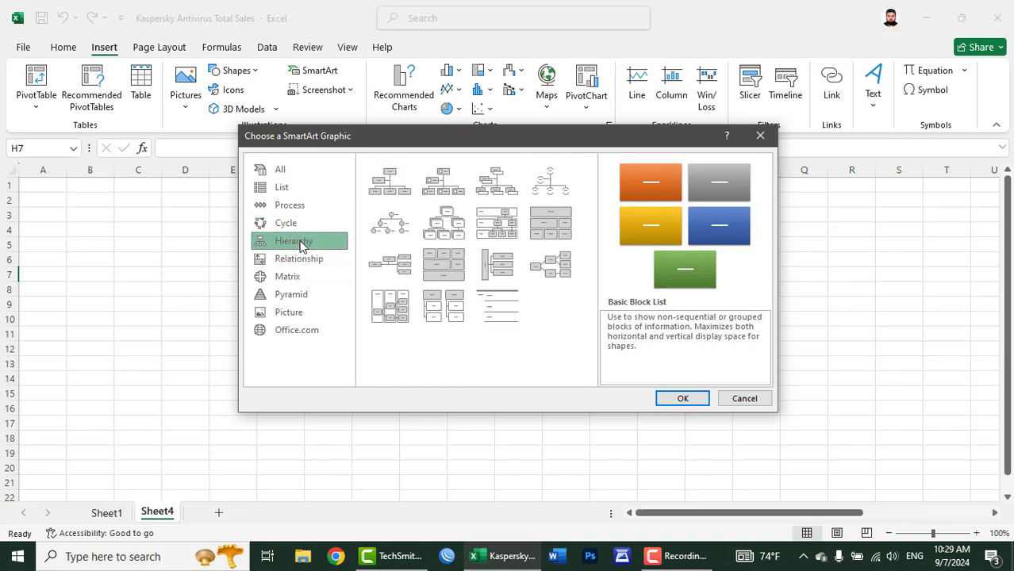
pyautogui.click(391, 191)
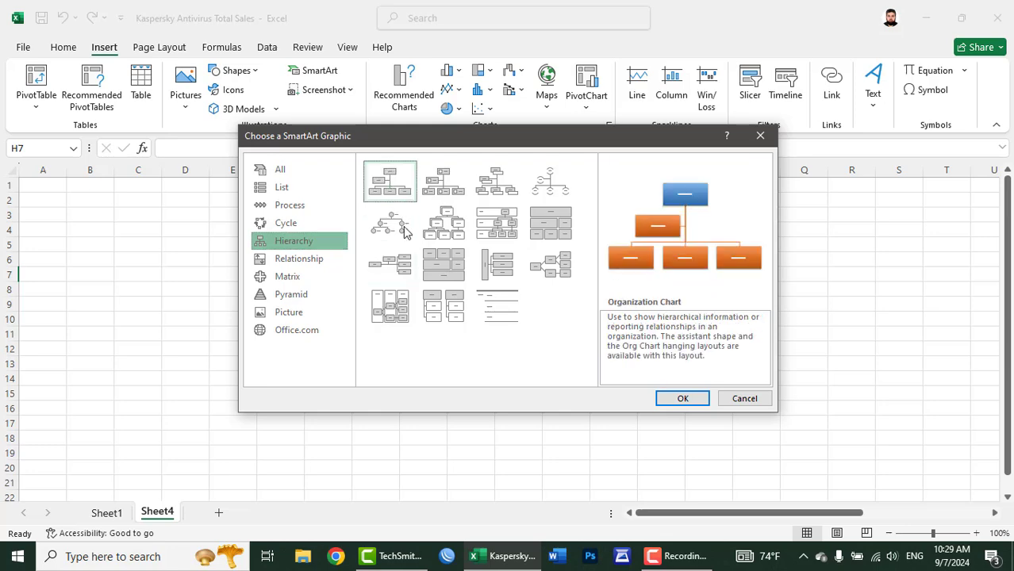
pyautogui.click(696, 402)
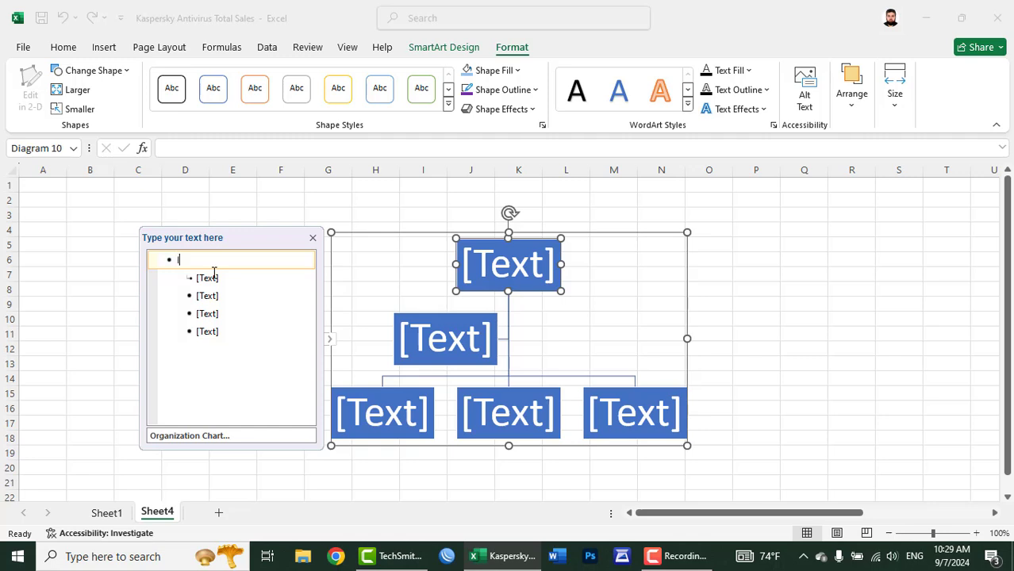
# Step: Label the first three org chart boxes IT Director, IT Admin and IT Officer
pyautogui.write('IT Director')
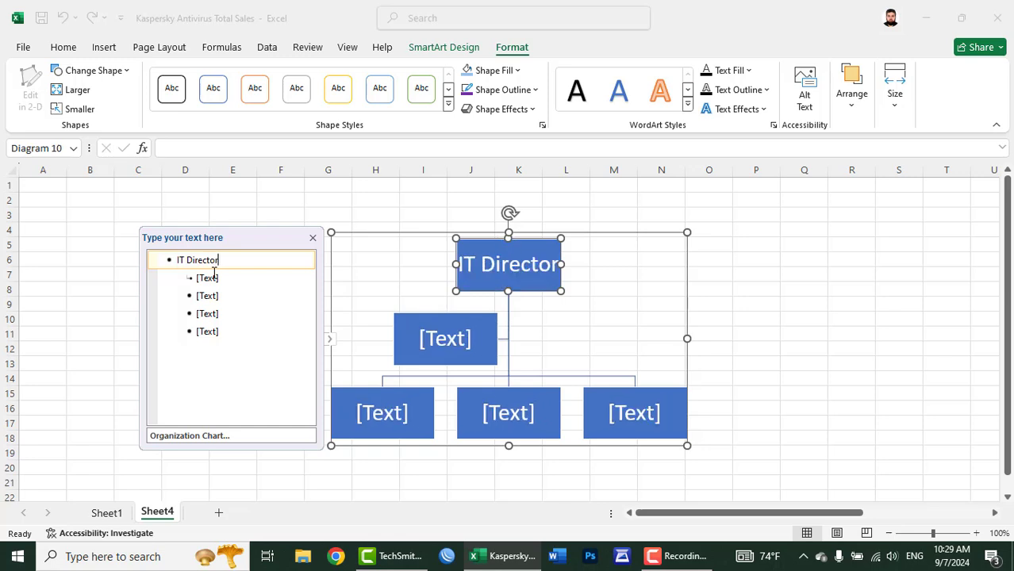
pyautogui.click(213, 274)
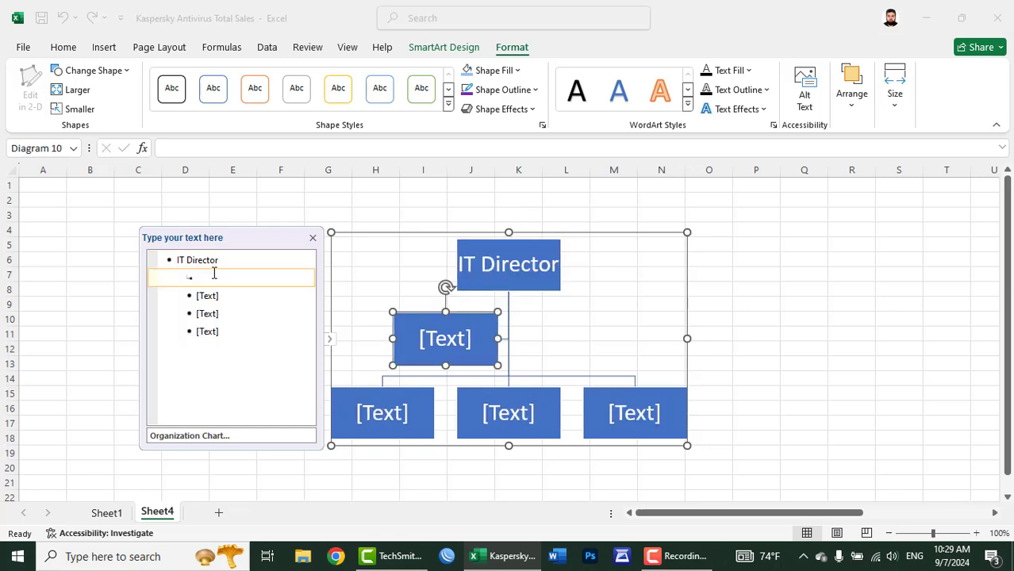
pyautogui.write('IT ')
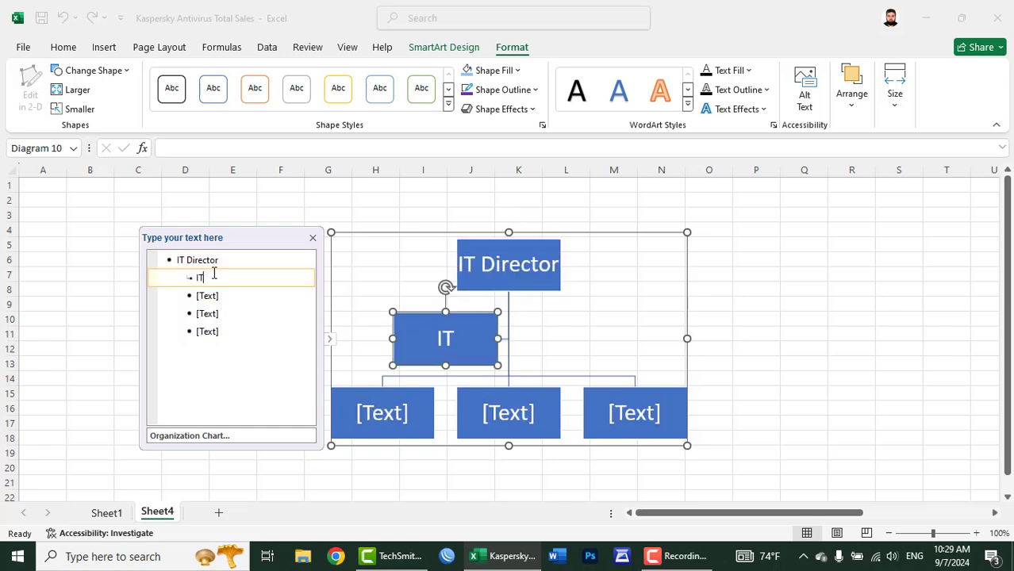
pyautogui.write('Admin')
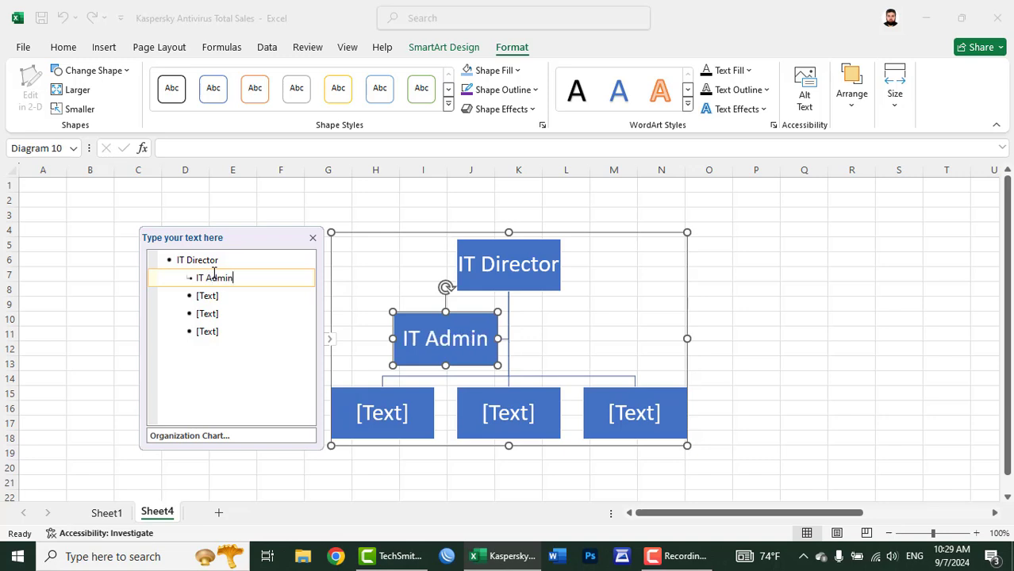
pyautogui.press('Down')
pyautogui.write('IT Of')
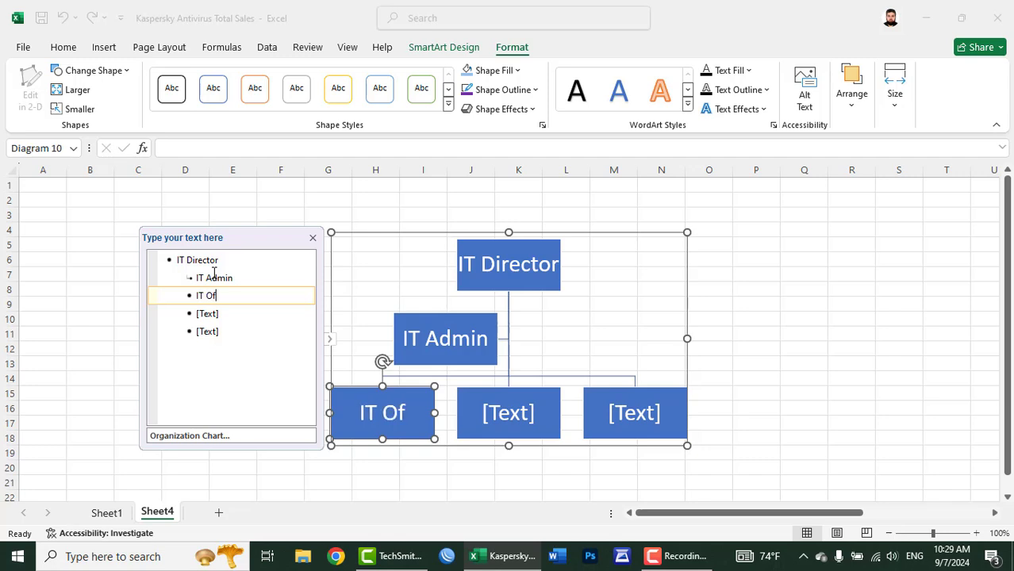
pyautogui.write('ficer')
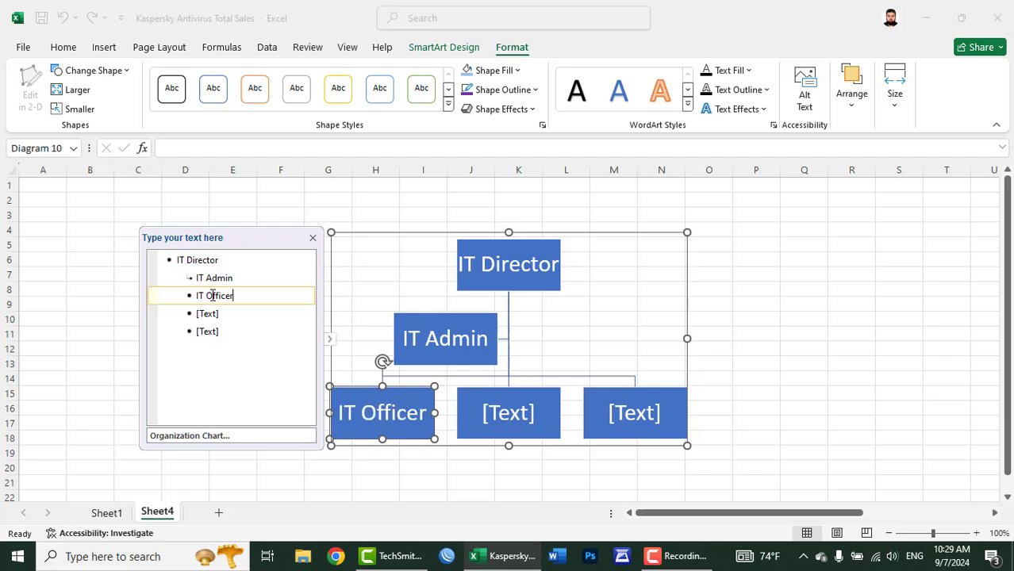
# Step: Add IT Assistant at IT Officer's level and IT Intern as the last box
pyautogui.click(235, 313)
pyautogui.write('IT O')
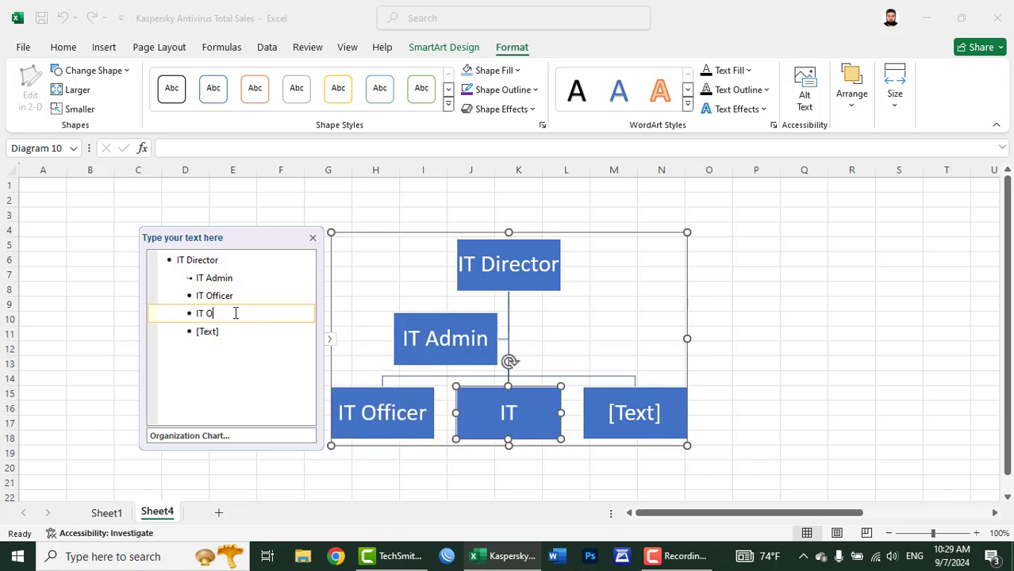
pyautogui.press('BackSpace')
pyautogui.write('As')
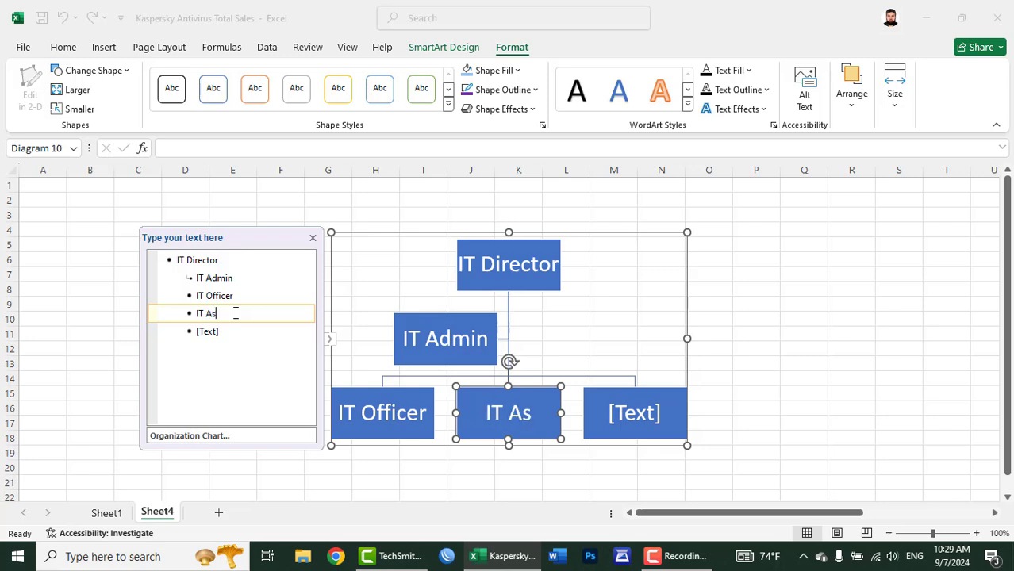
pyautogui.write('sistant')
pyautogui.press('Tab')
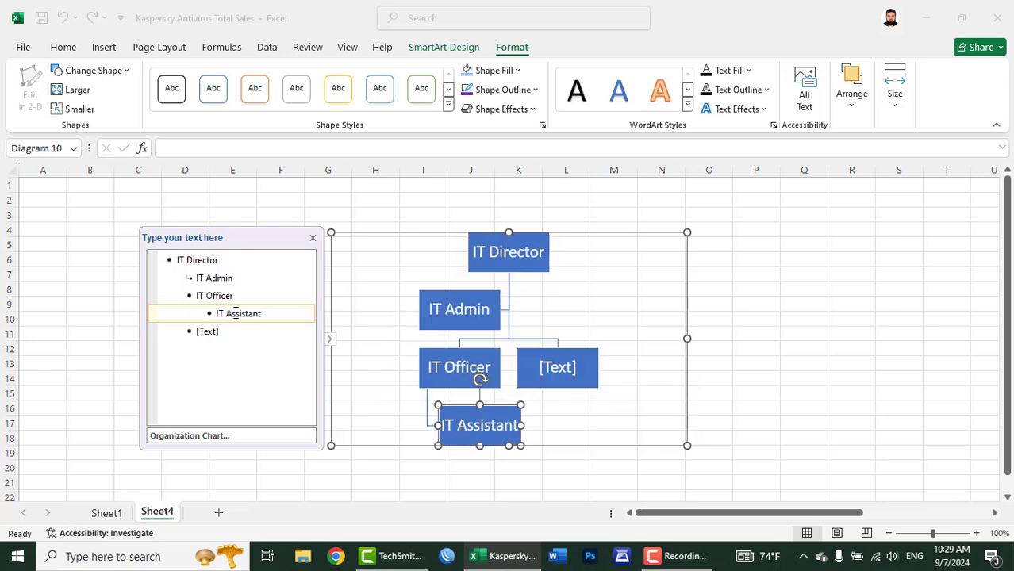
pyautogui.hotkey('shift', 'Tab')
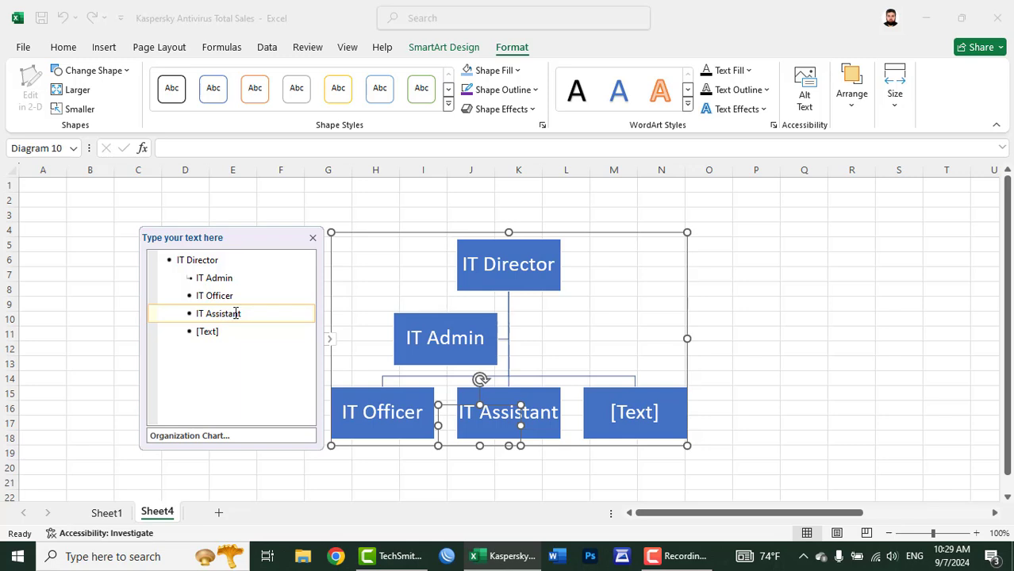
pyautogui.press('Down')
pyautogui.write('IT I')
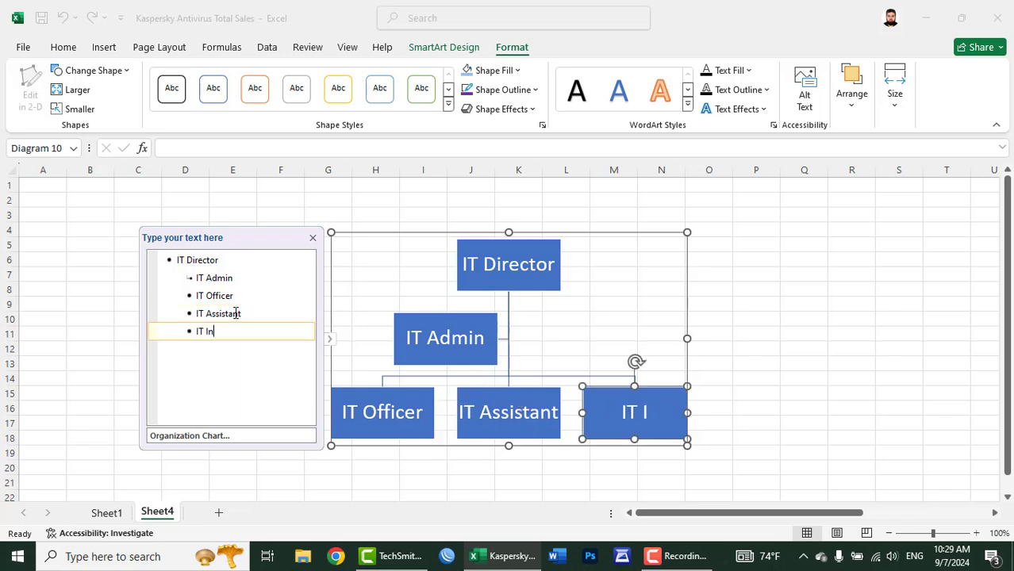
pyautogui.write('ntern')
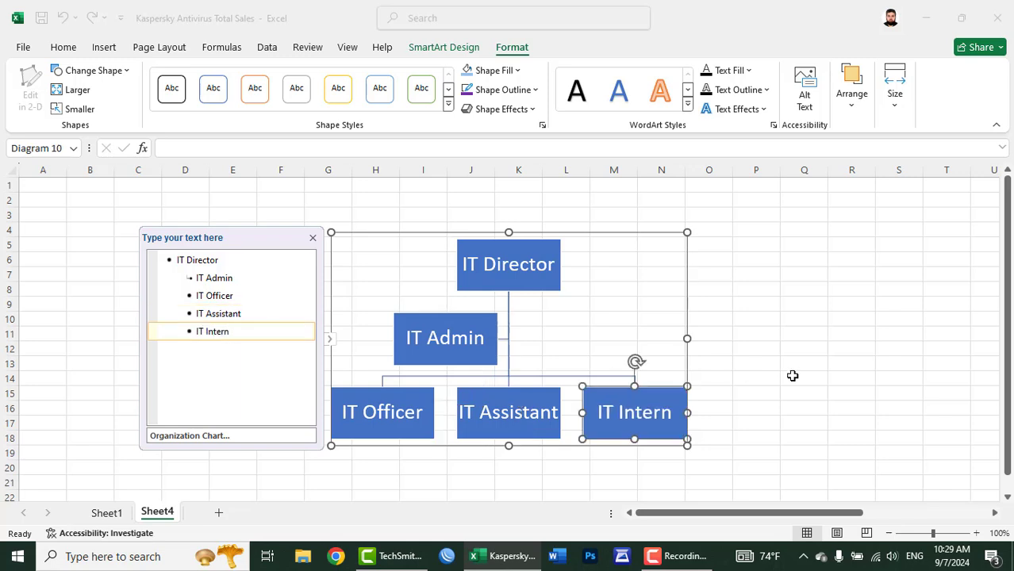
pyautogui.click(849, 347)
# Step: Delete the organization chart from Sheet4
pyautogui.click(573, 311)
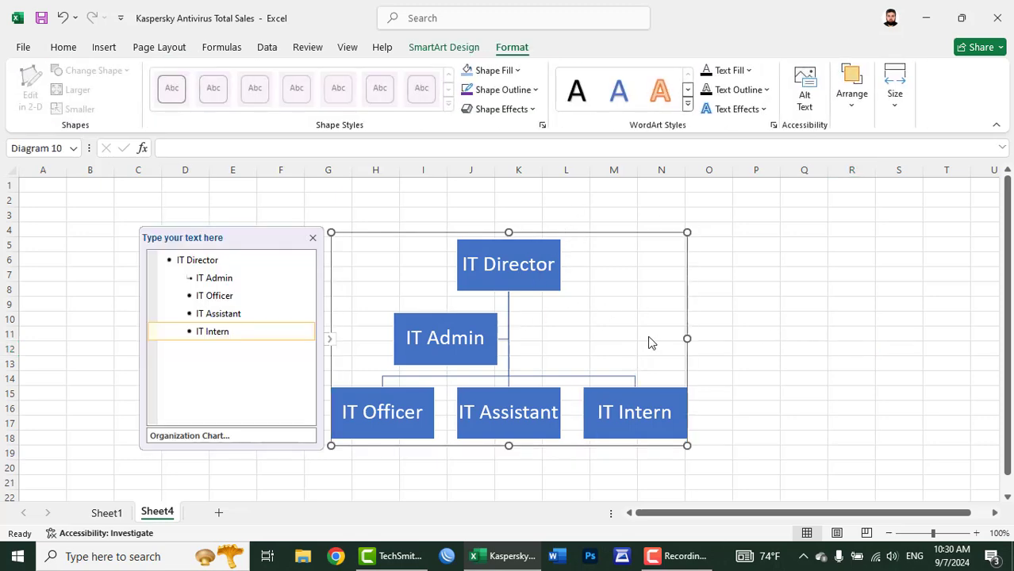
pyautogui.click(313, 238)
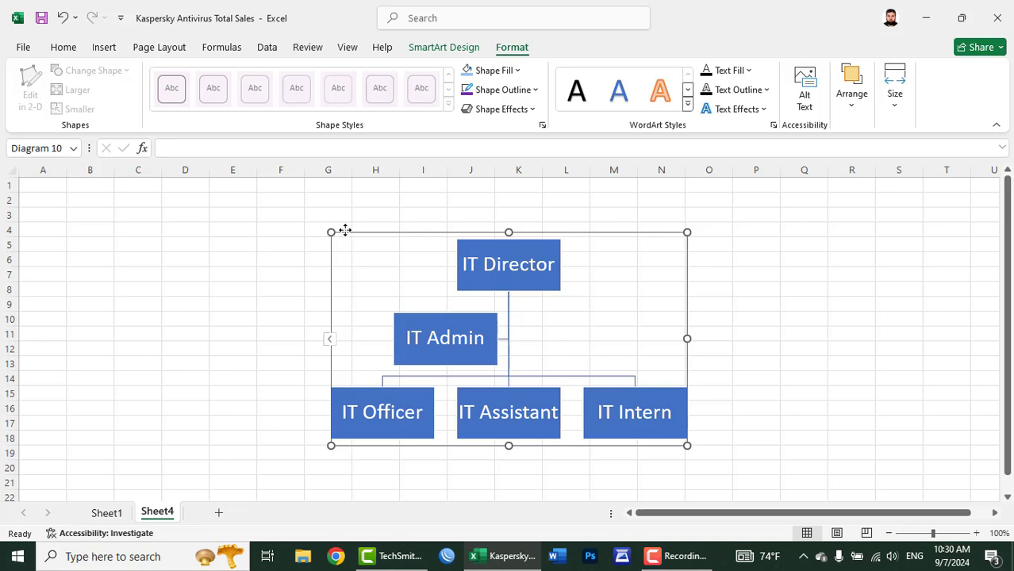
pyautogui.press('Delete')
pyautogui.click(185, 215)
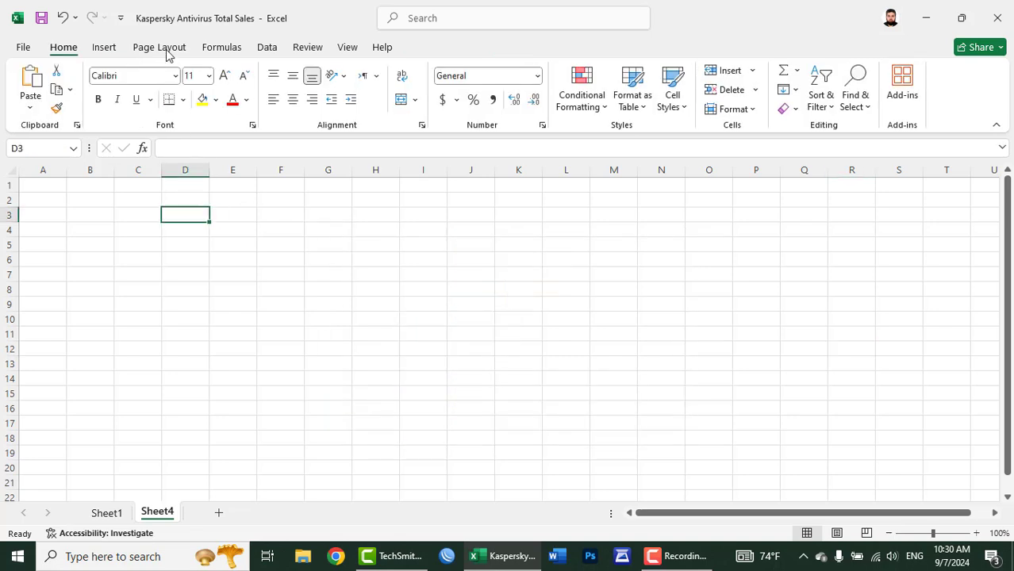
# Step: Insert a Cycle > Text Cycle SmartArt graphic
pyautogui.click(104, 46)
pyautogui.click(341, 90)
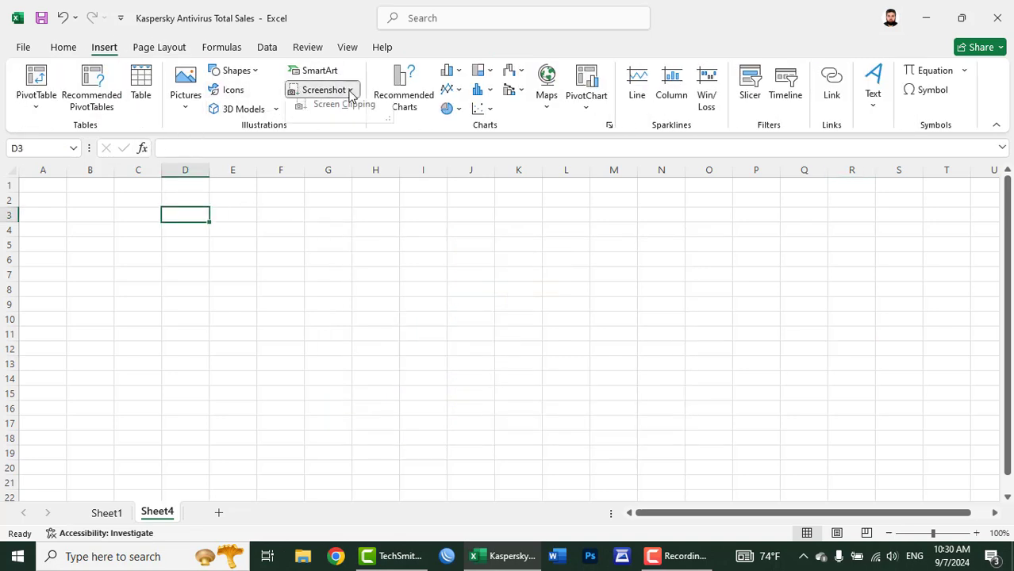
pyautogui.click(332, 73)
pyautogui.click(290, 225)
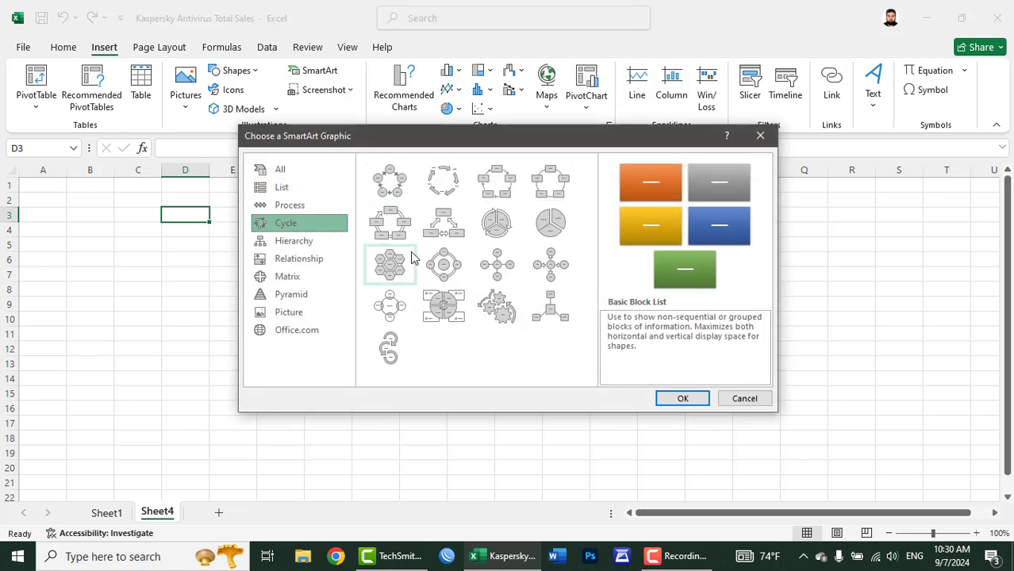
pyautogui.click(444, 184)
pyautogui.click(682, 401)
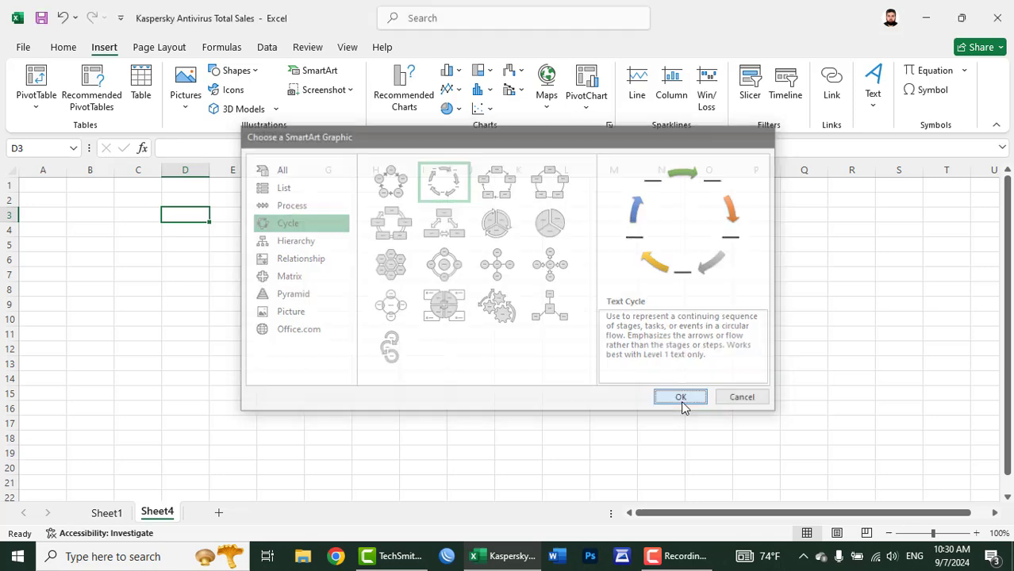
# Step: Merge and centre I3:L3 and enter the title 'Accounting Cycle'
pyautogui.click(457, 211)
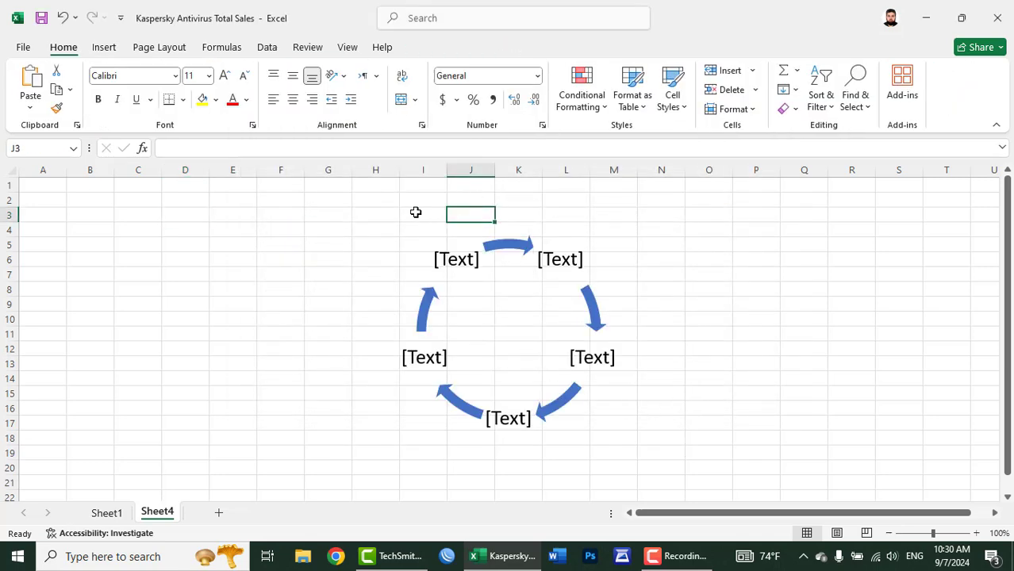
pyautogui.moveTo(415, 212); pyautogui.dragTo(575, 215)
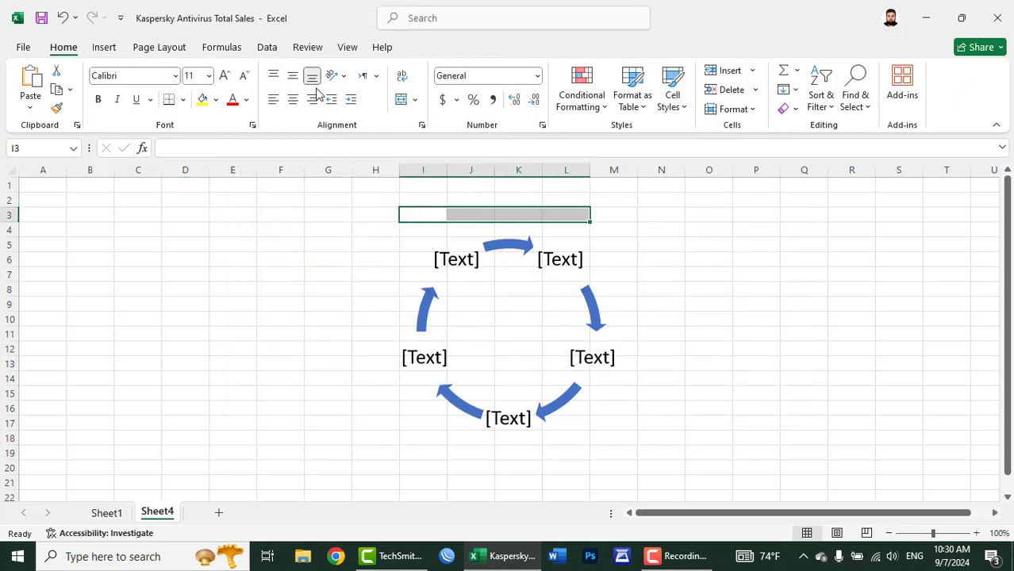
pyautogui.click(402, 100)
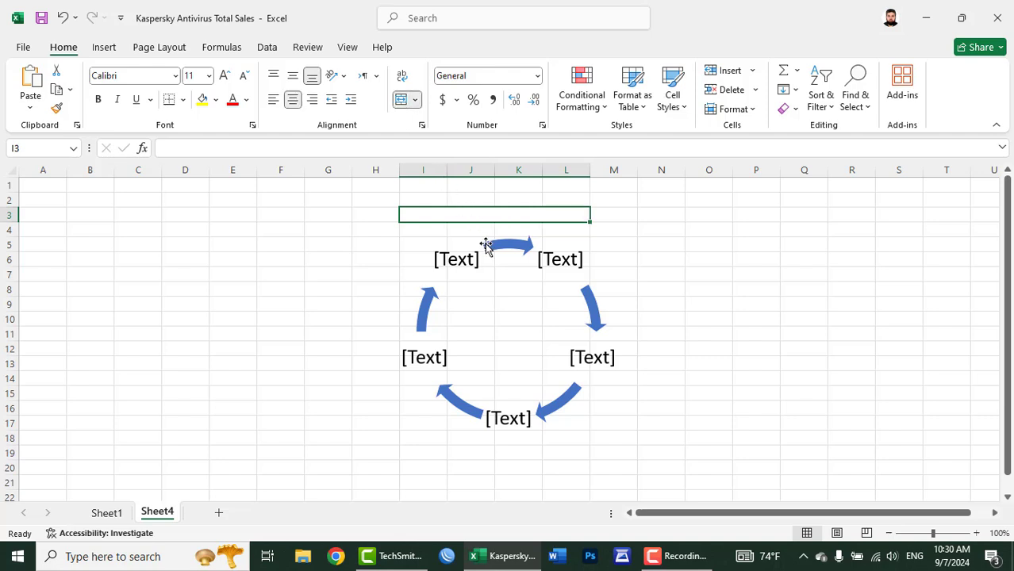
pyautogui.write('Account')
pyautogui.press('BackSpace')
pyautogui.press('BackSpace')
pyautogui.press('BackSpace')
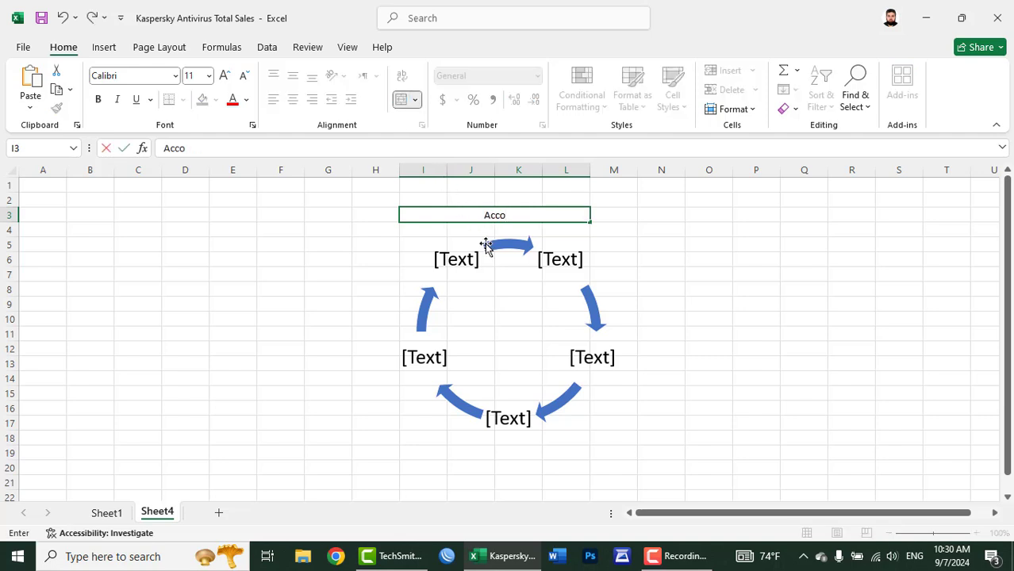
pyautogui.write('unting Cycle')
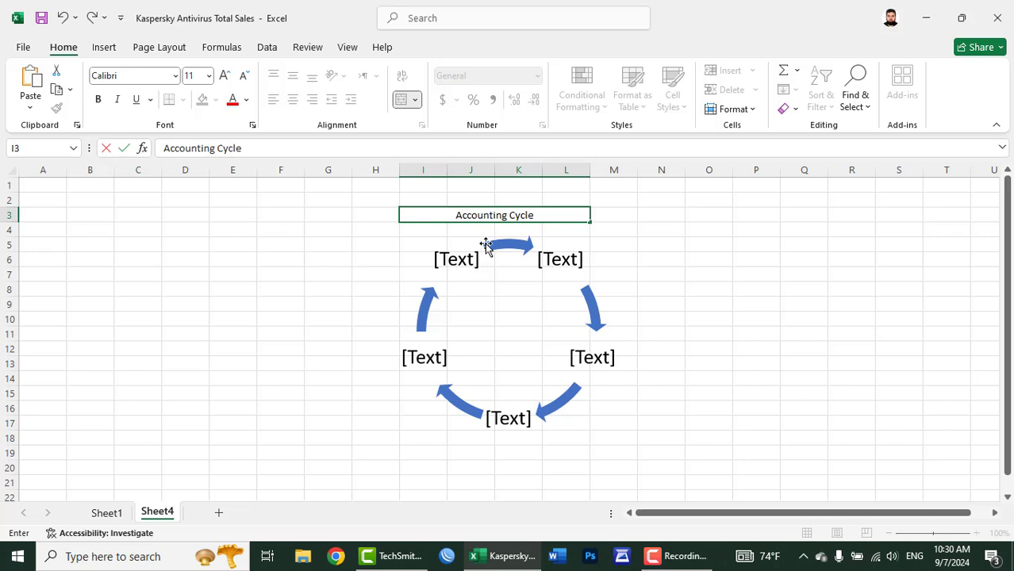
pyautogui.press('Return')
# Step: Make the title middle-aligned, 16 pt and bold
pyautogui.click(487, 217)
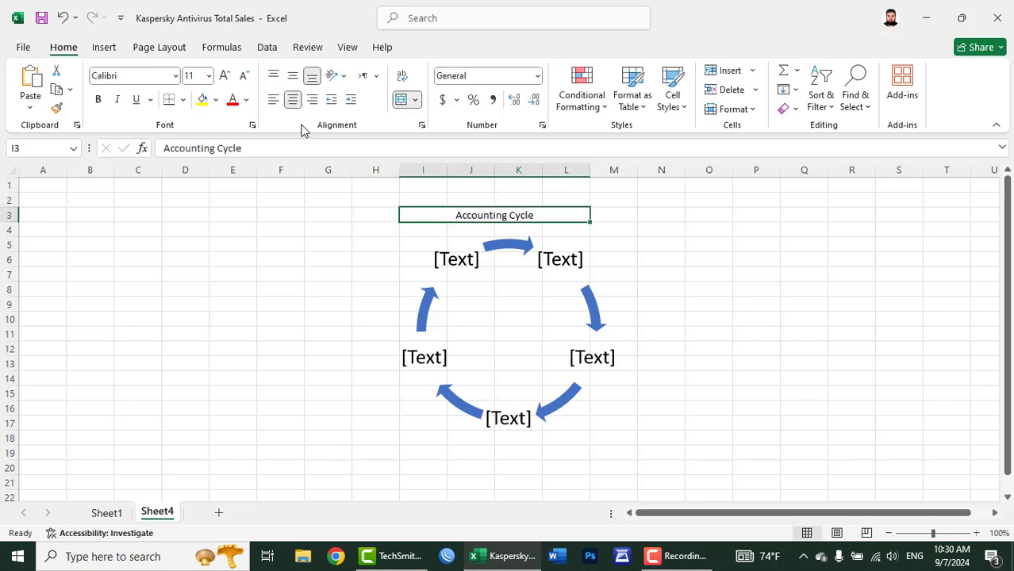
pyautogui.click(293, 75)
pyautogui.click(225, 76)
pyautogui.click(226, 76)
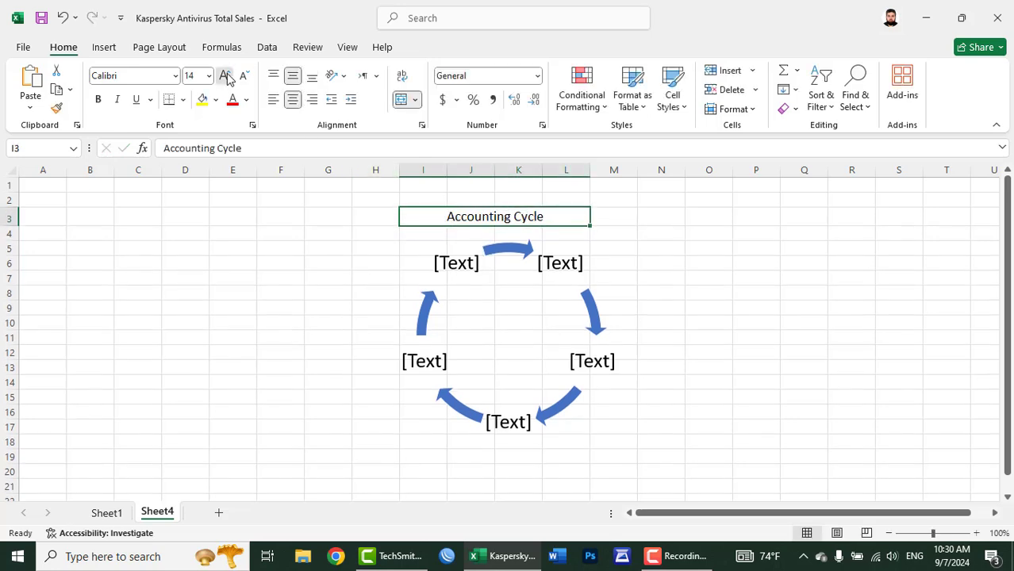
pyautogui.click(225, 75)
pyautogui.click(98, 98)
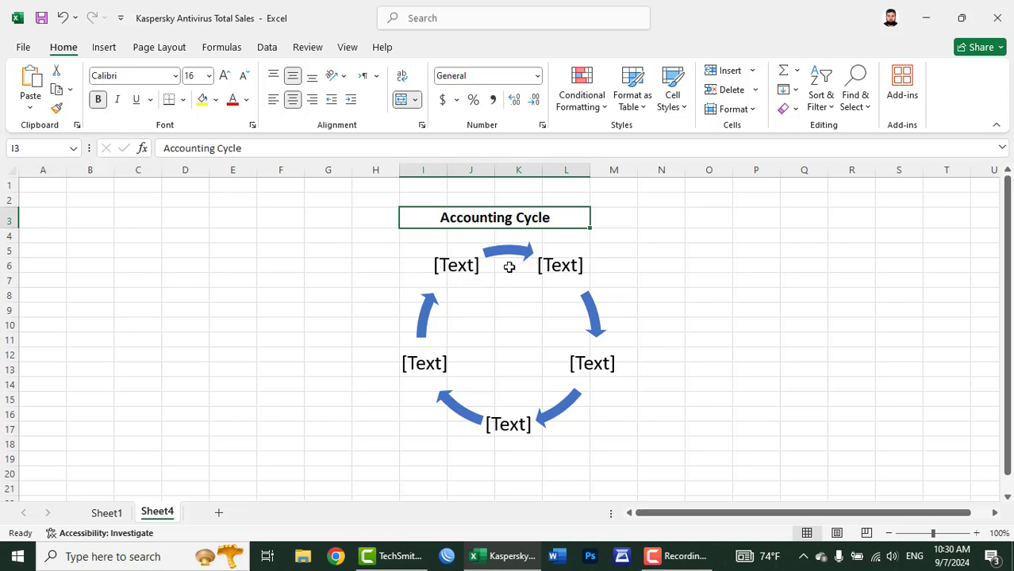
pyautogui.click(457, 276)
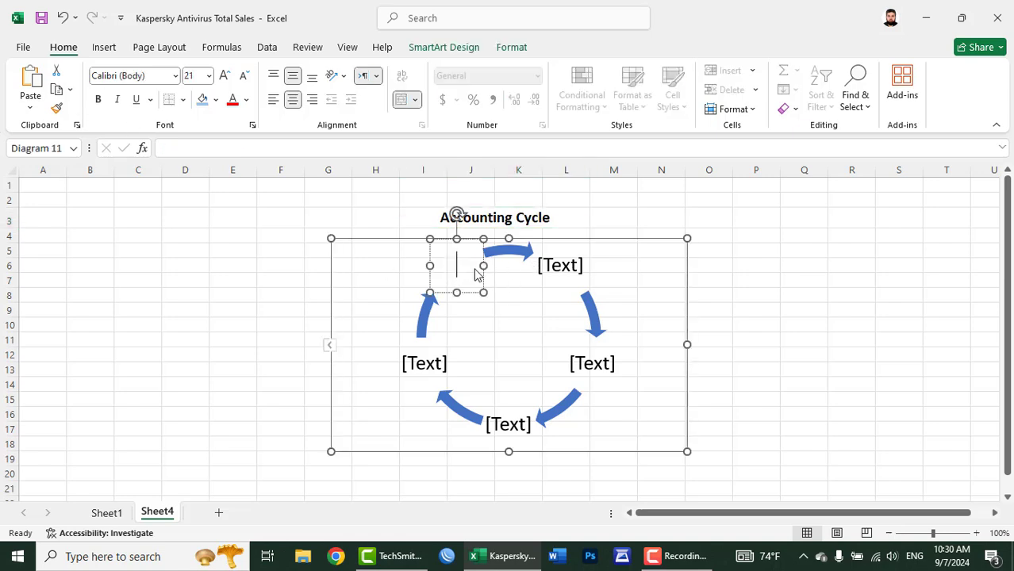
# Step: Label the first cycle stage '1 Step Source Documents'
pyautogui.write('1')
pyautogui.press('Return')
pyautogui.write('Step')
pyautogui.press('BackSpace')
pyautogui.write('Sourc')
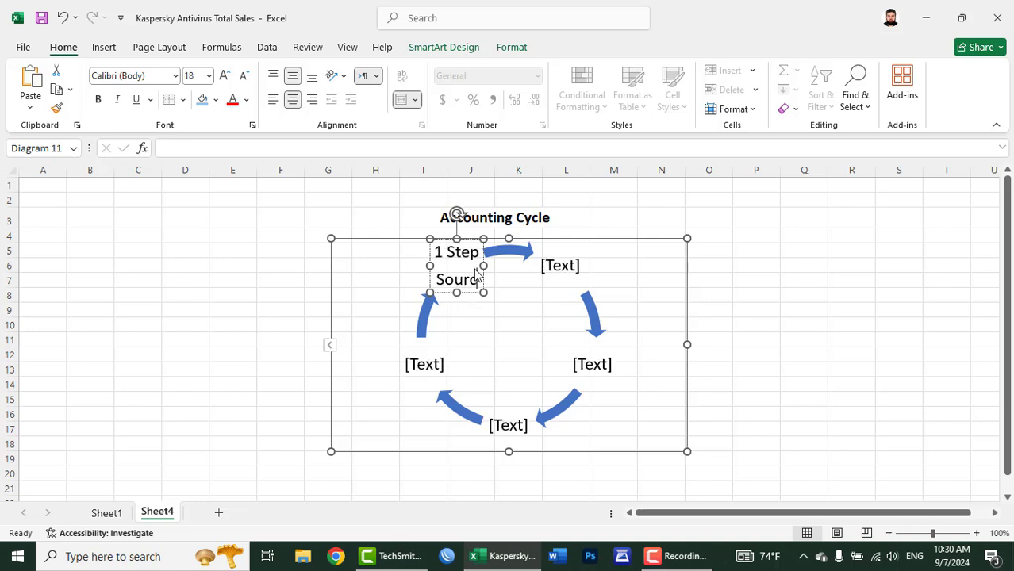
pyautogui.write('e Documents')
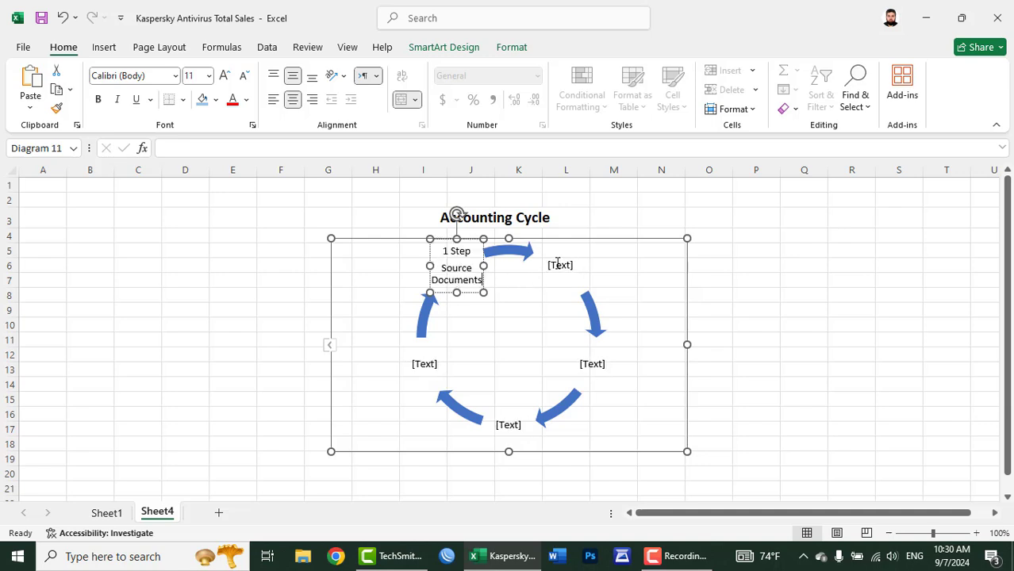
# Step: Label the second stage '2 Step' with 'Journal' on the line below
pyautogui.click(559, 265)
pyautogui.write('2 Step')
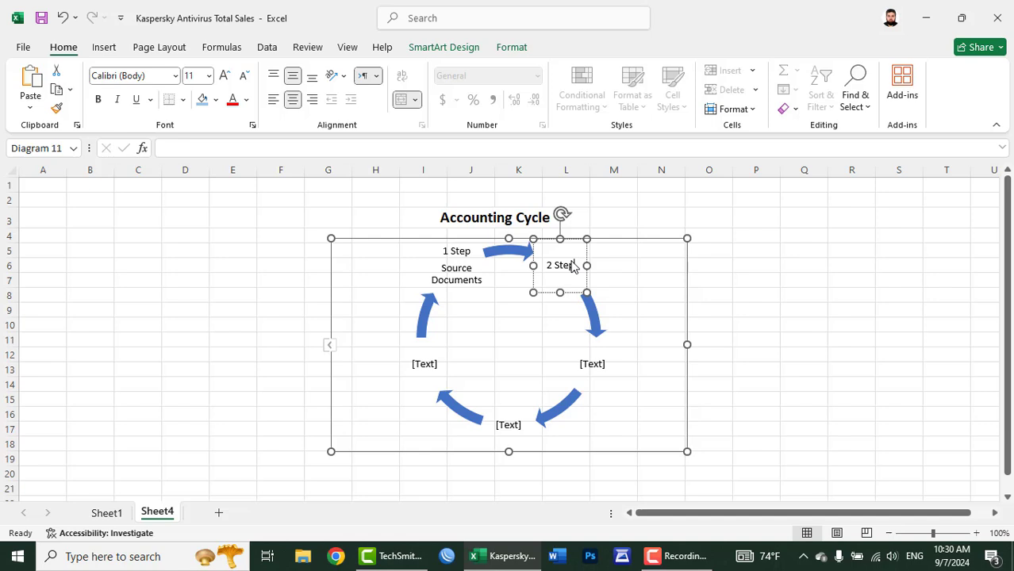
pyautogui.press('Return')
pyautogui.write('G')
pyautogui.press('BackSpace')
pyautogui.write('Jo')
pyautogui.press('BackSpace')
pyautogui.press('BackSpace')
pyautogui.write('Journ')
pyautogui.press('BackSpace')
pyautogui.write('nal')
# Step: Label the third stage '3 Step' with 'Ledger' on a second line
pyautogui.click(593, 363)
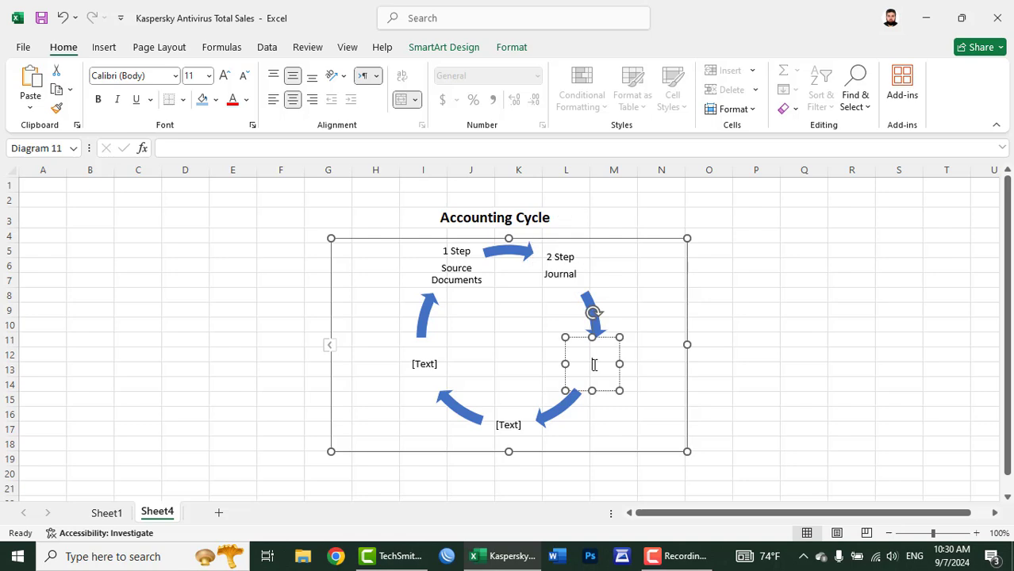
pyautogui.write('3 Step')
pyautogui.press('Return')
pyautogui.write('Le')
pyautogui.write('dger')
# Step: Label the fourth stage 'Step trial Balance'
pyautogui.click(515, 427)
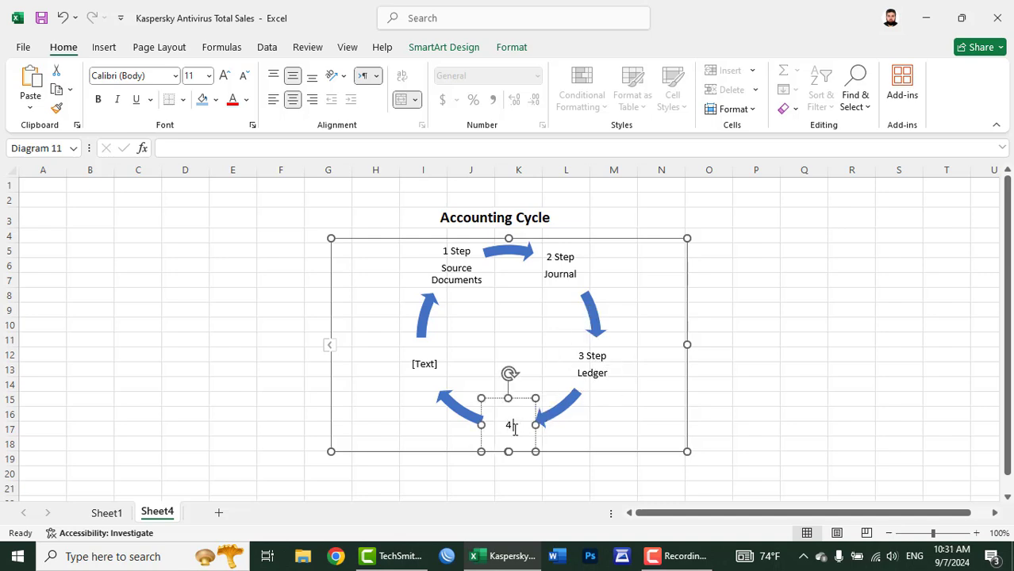
pyautogui.write(' Step')
pyautogui.write(' trial ')
pyautogui.write('Blank')
pyautogui.press('BackSpace')
pyautogui.press('BackSpace')
pyautogui.press('BackSpace')
pyautogui.press('BackSpace')
pyautogui.write('alance')
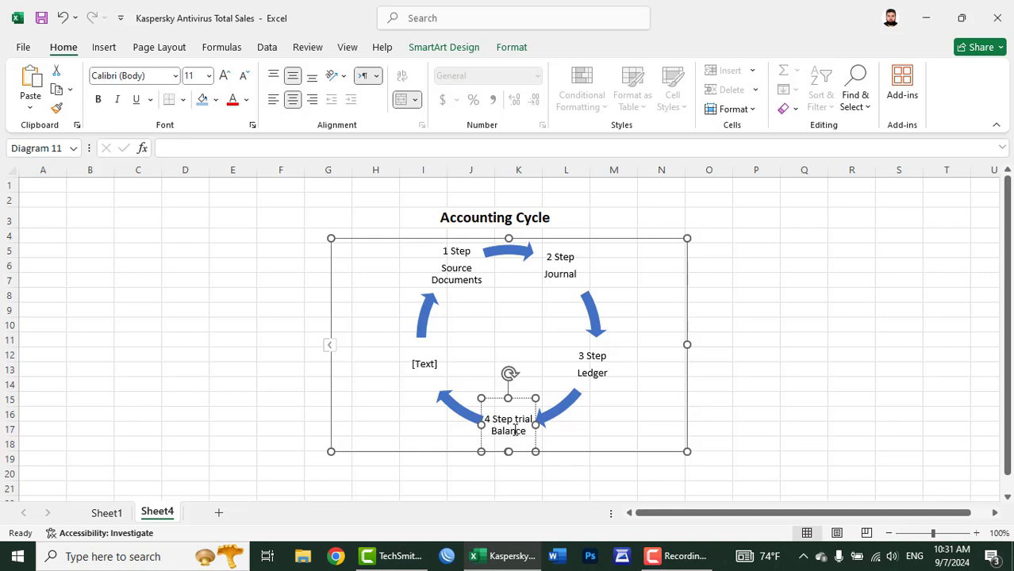
# Step: Label the fifth stage '5 Step' over 'Financial Statements' and deselect the diagram
pyautogui.click(423, 366)
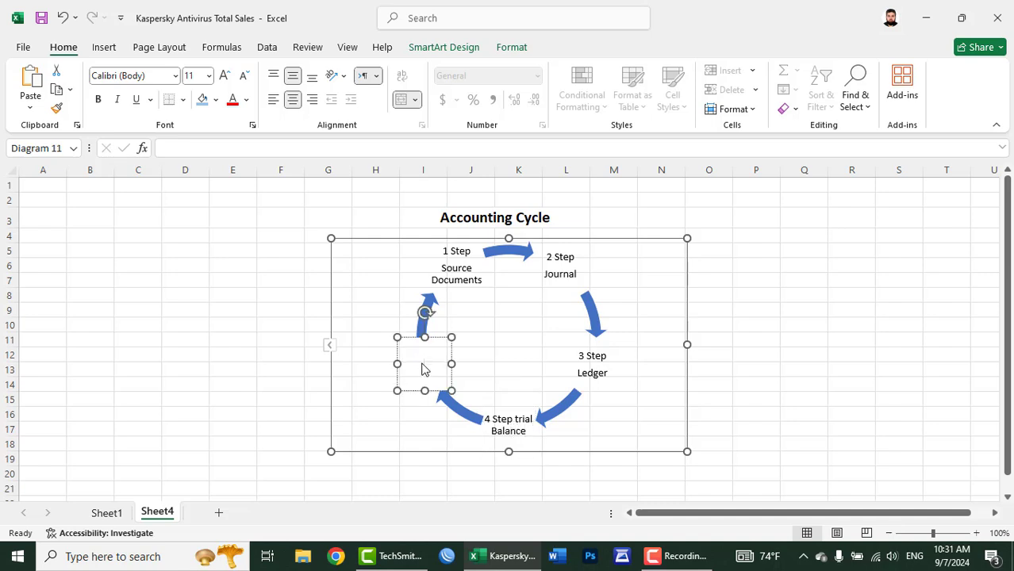
pyautogui.write('5 Step')
pyautogui.press('Return')
pyautogui.write('Fin')
pyautogui.write('anc')
pyautogui.write('ial ')
pyautogui.write('Statemen')
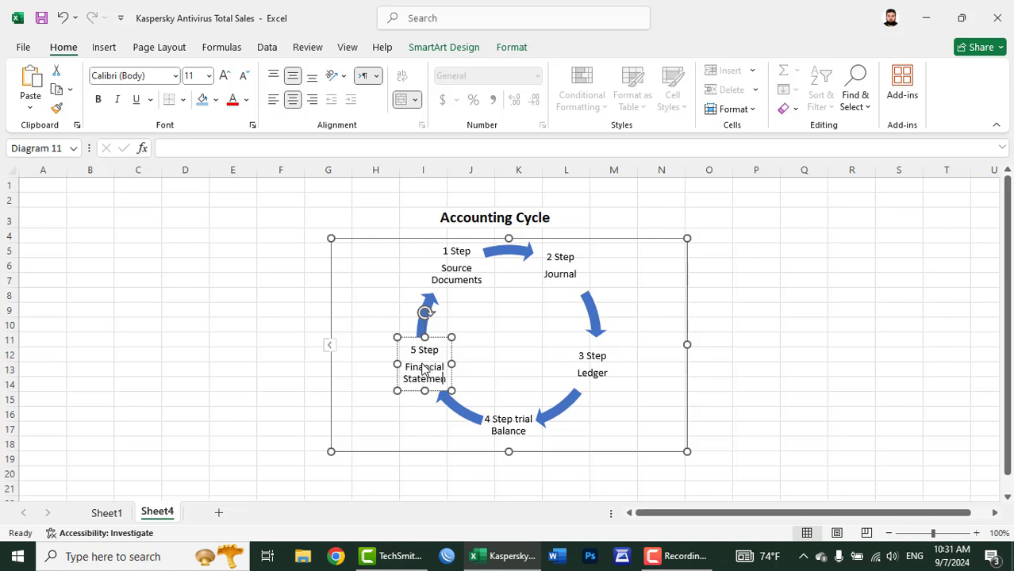
pyautogui.write('ts')
pyautogui.click(785, 356)
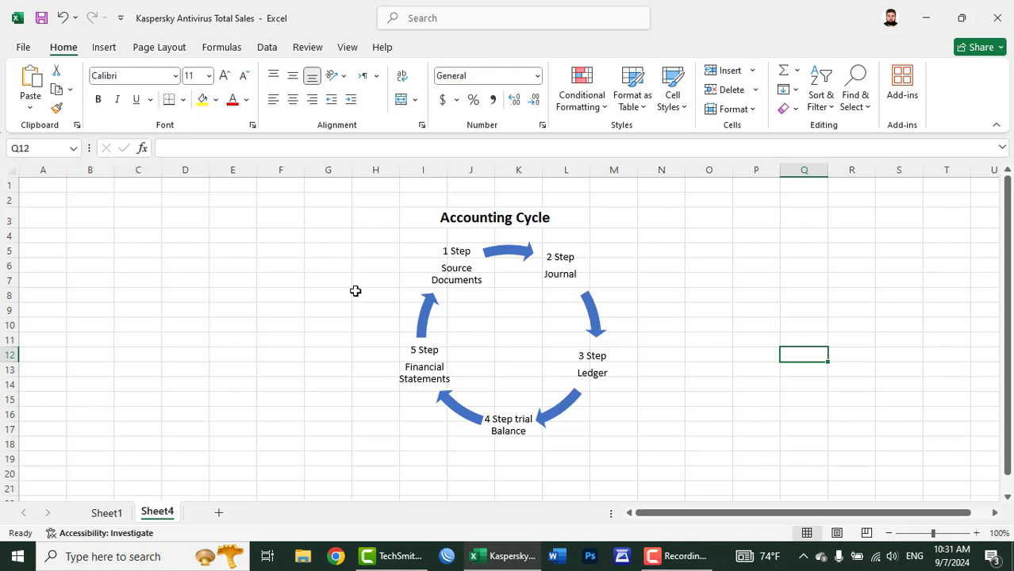
# Step: Deselect the diagram, show the Insert ribbon, and minimize Excel to the desktop
pyautogui.click(280, 250)
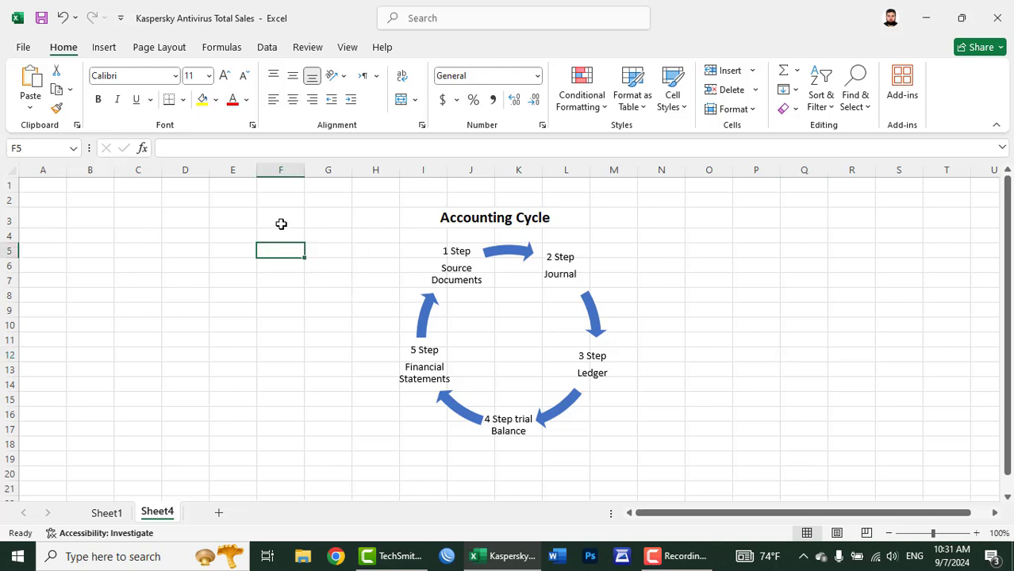
pyautogui.click(104, 49)
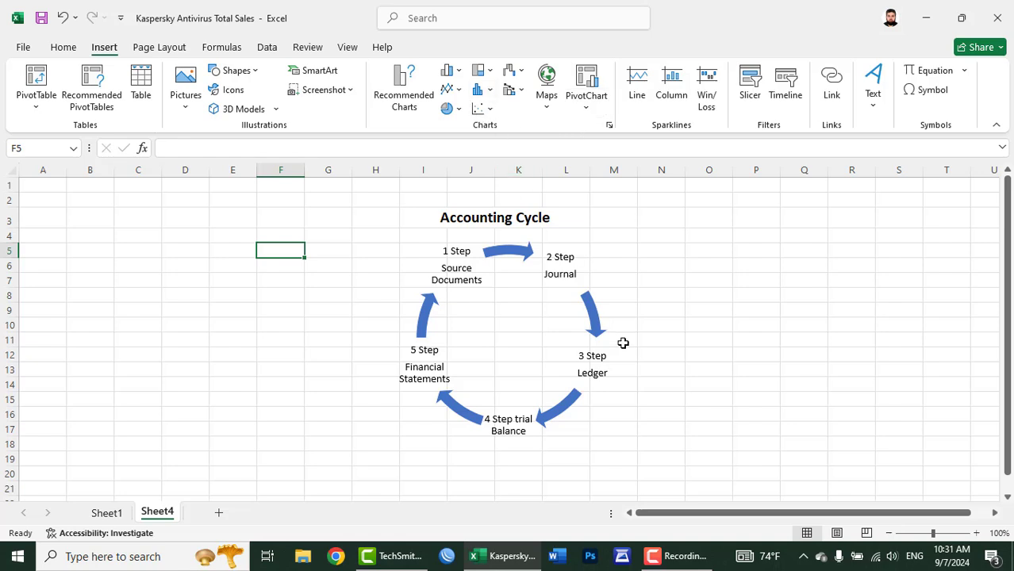
pyautogui.click(505, 559)
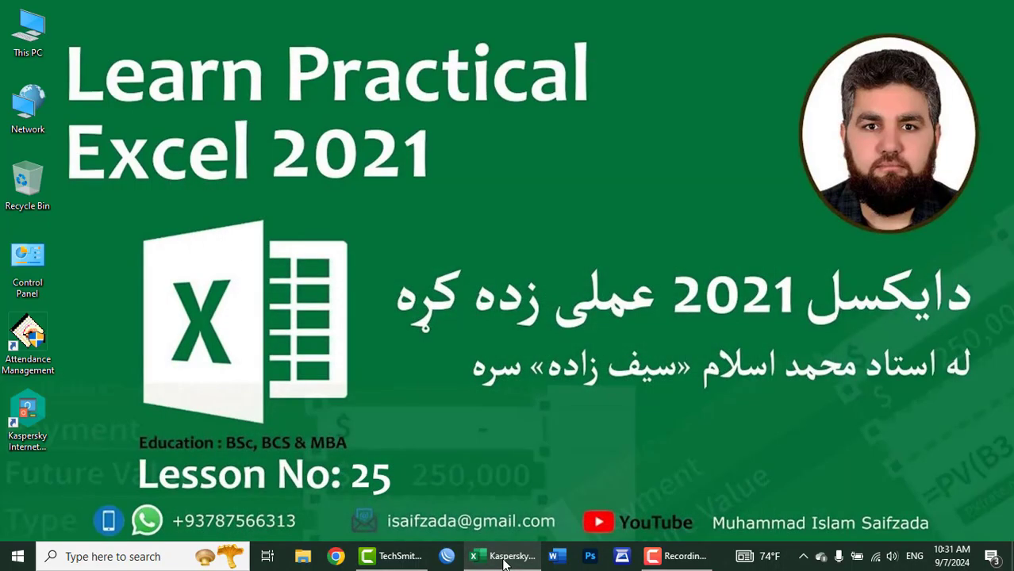